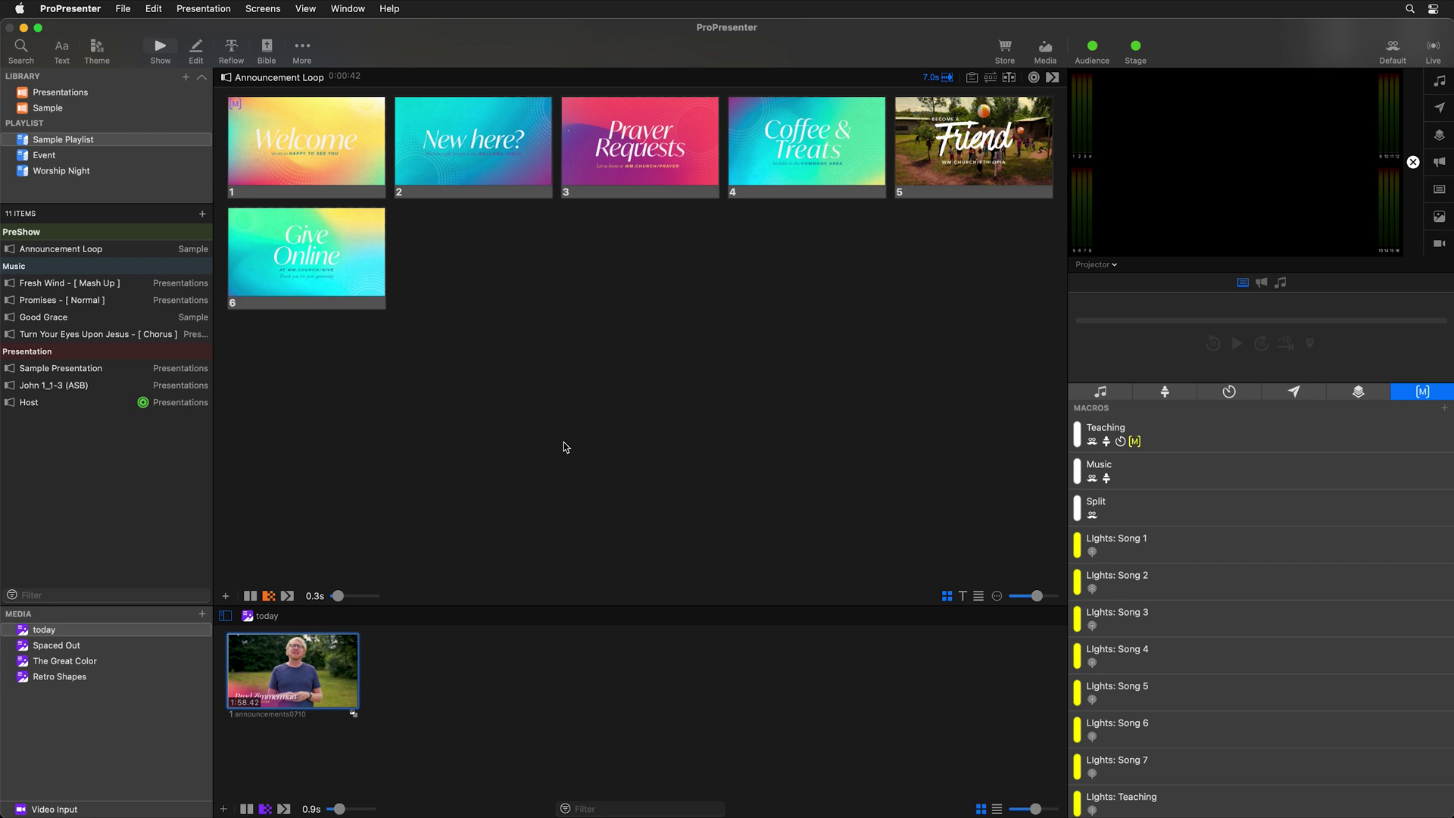
- Open the Inspector for the announcements0710 video and scrub through its timeline, returning to the start
right_click(306, 664)
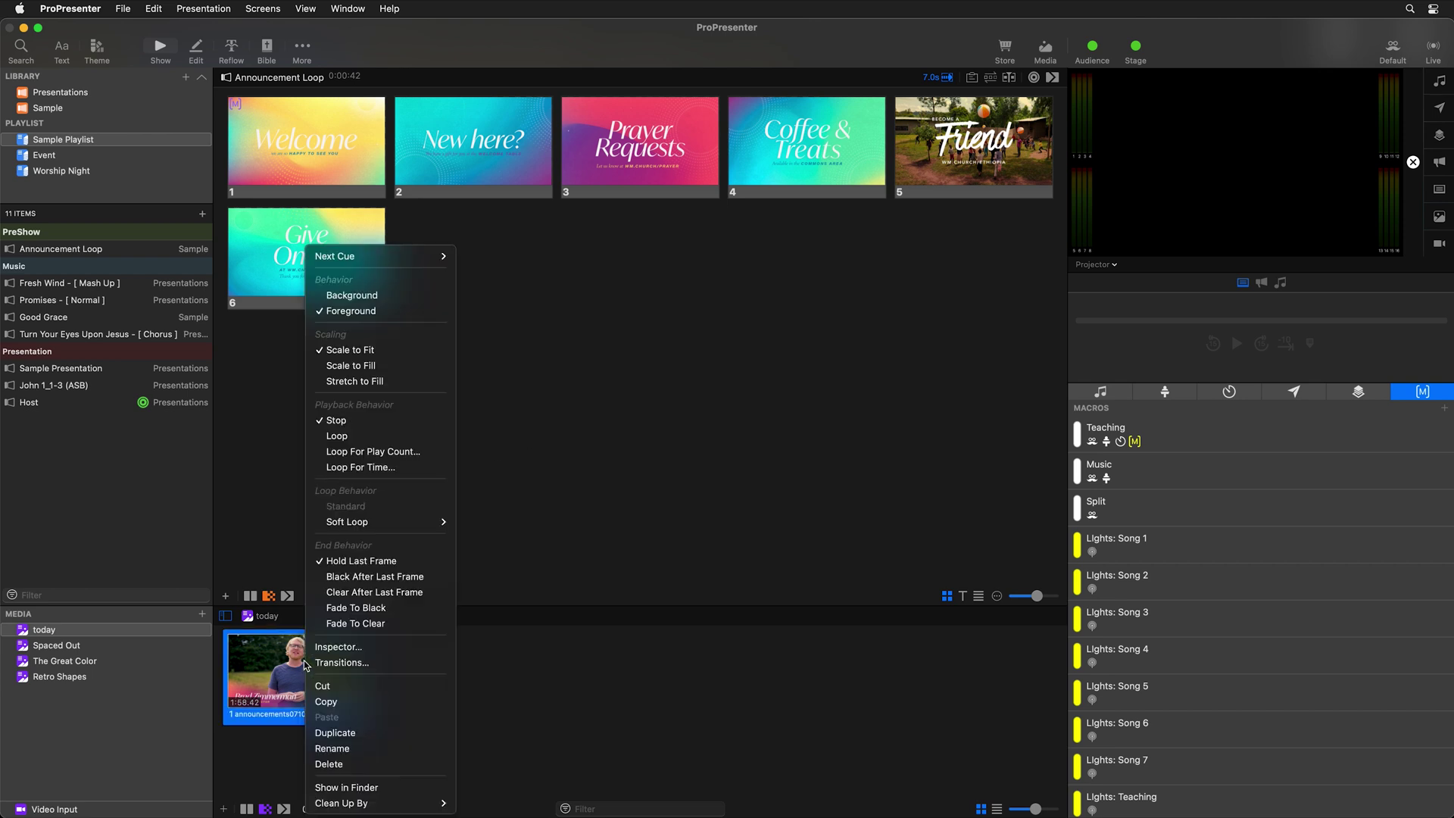
left_click(372, 650)
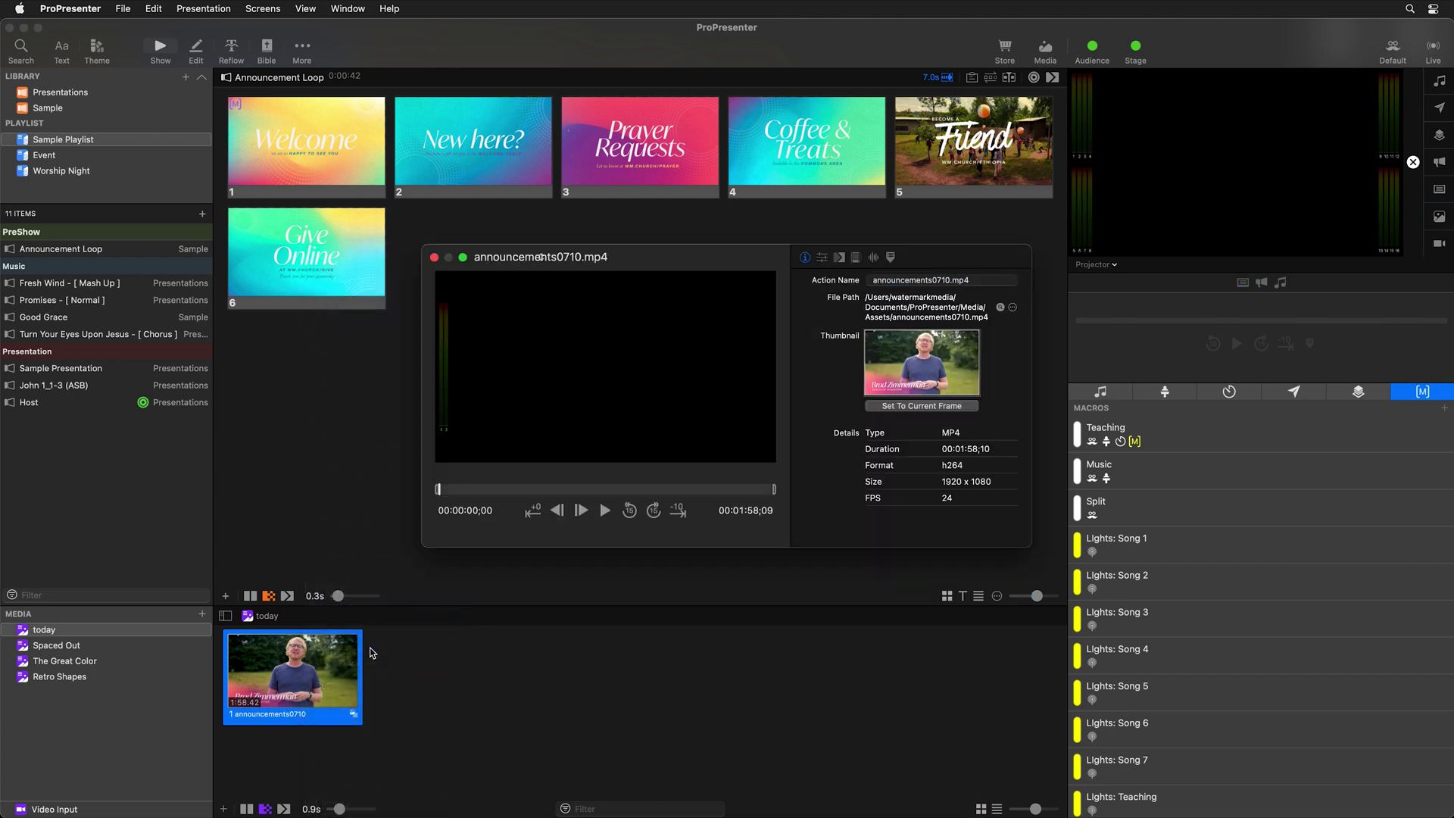
left_click_drag(541, 489, 437, 500)
mouse_move(773, 491)
left_mouse_down()
mouse_move(733, 493)
mouse_move(774, 491)
left_mouse_up()
left_click(437, 491)
- Review the video's playback, transition, effects and audio settings, ending on its marker settings
left_click(821, 258)
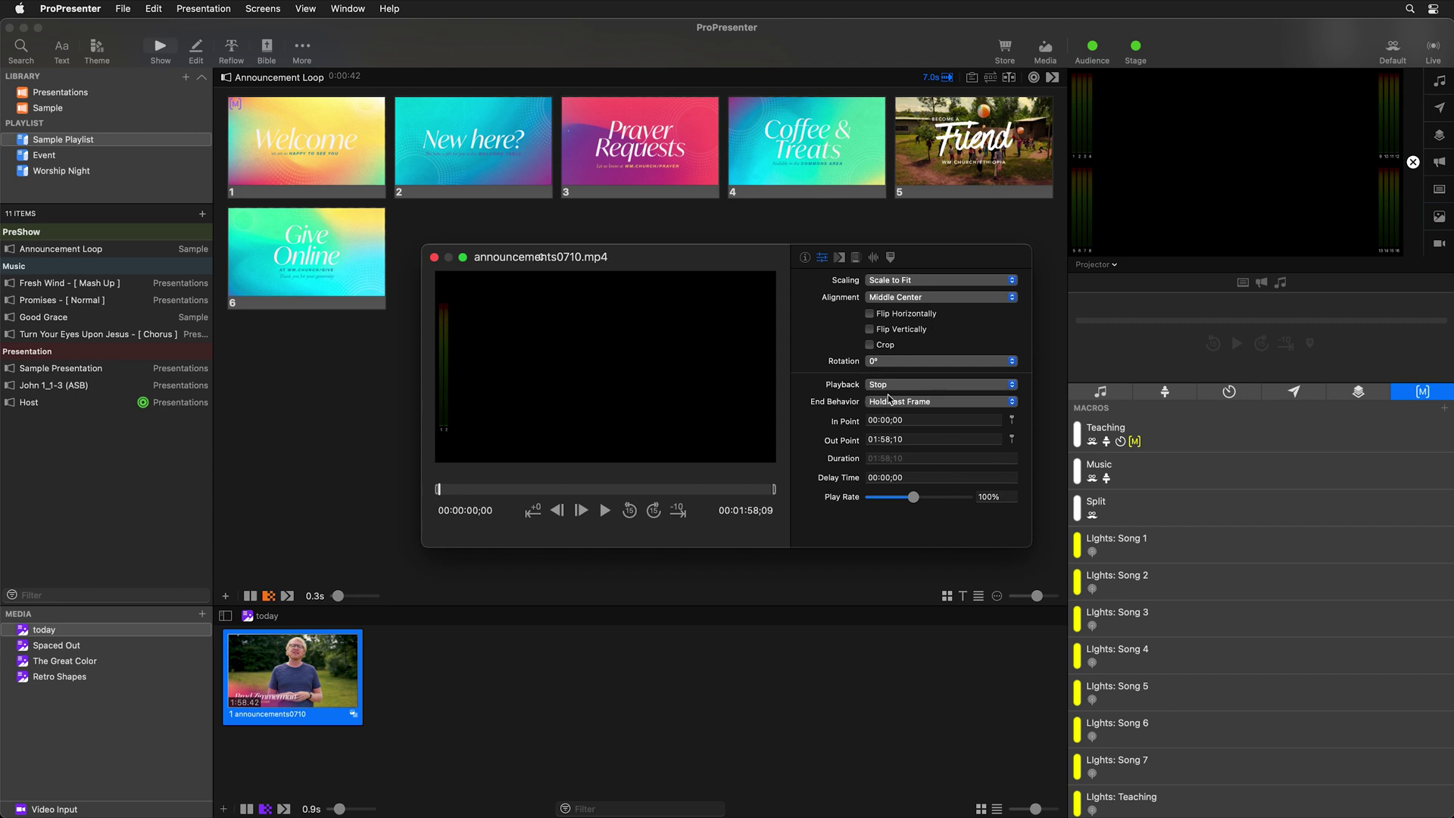
left_click(840, 258)
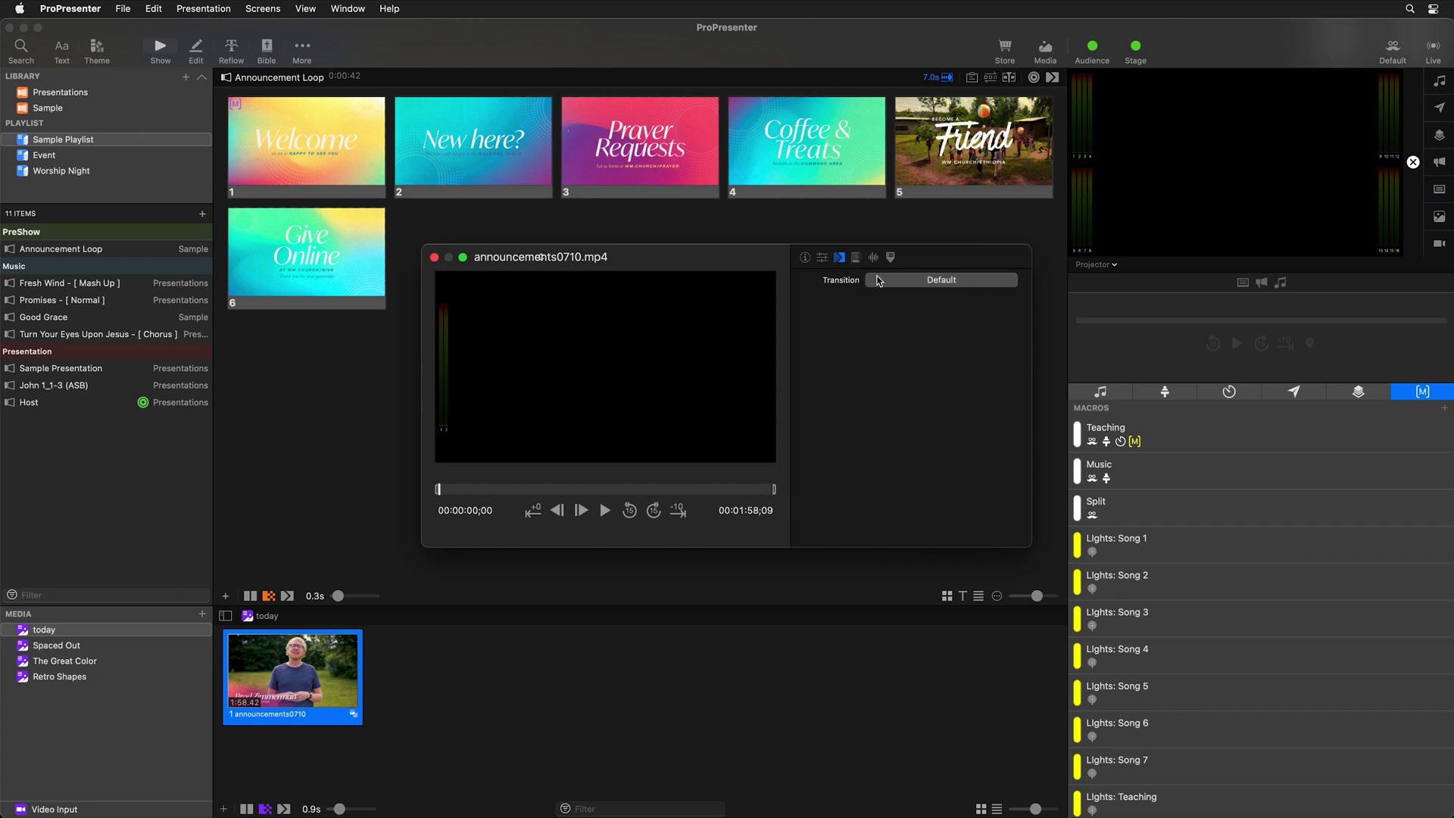
left_click(856, 259)
left_click(874, 259)
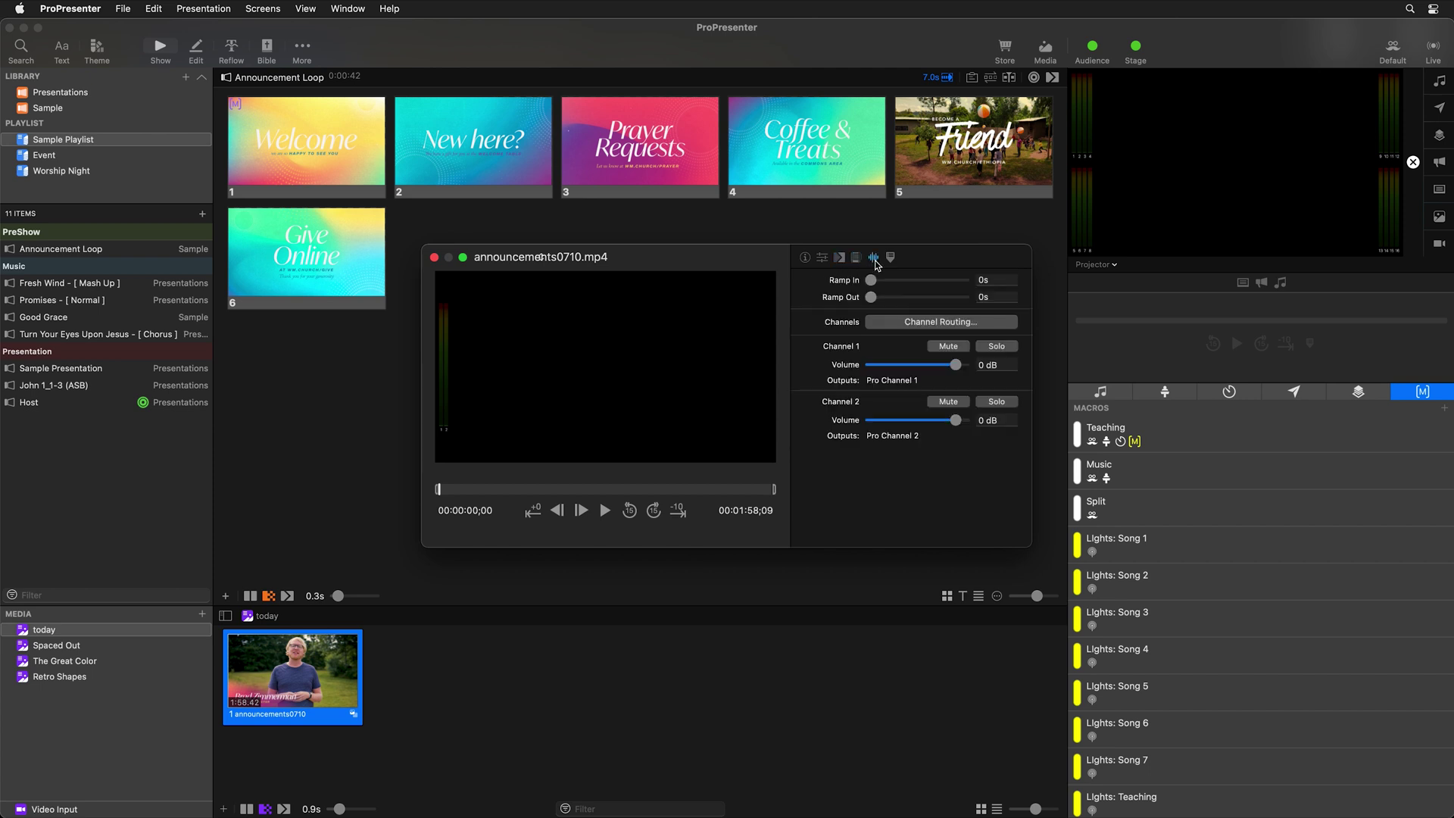
left_click(891, 259)
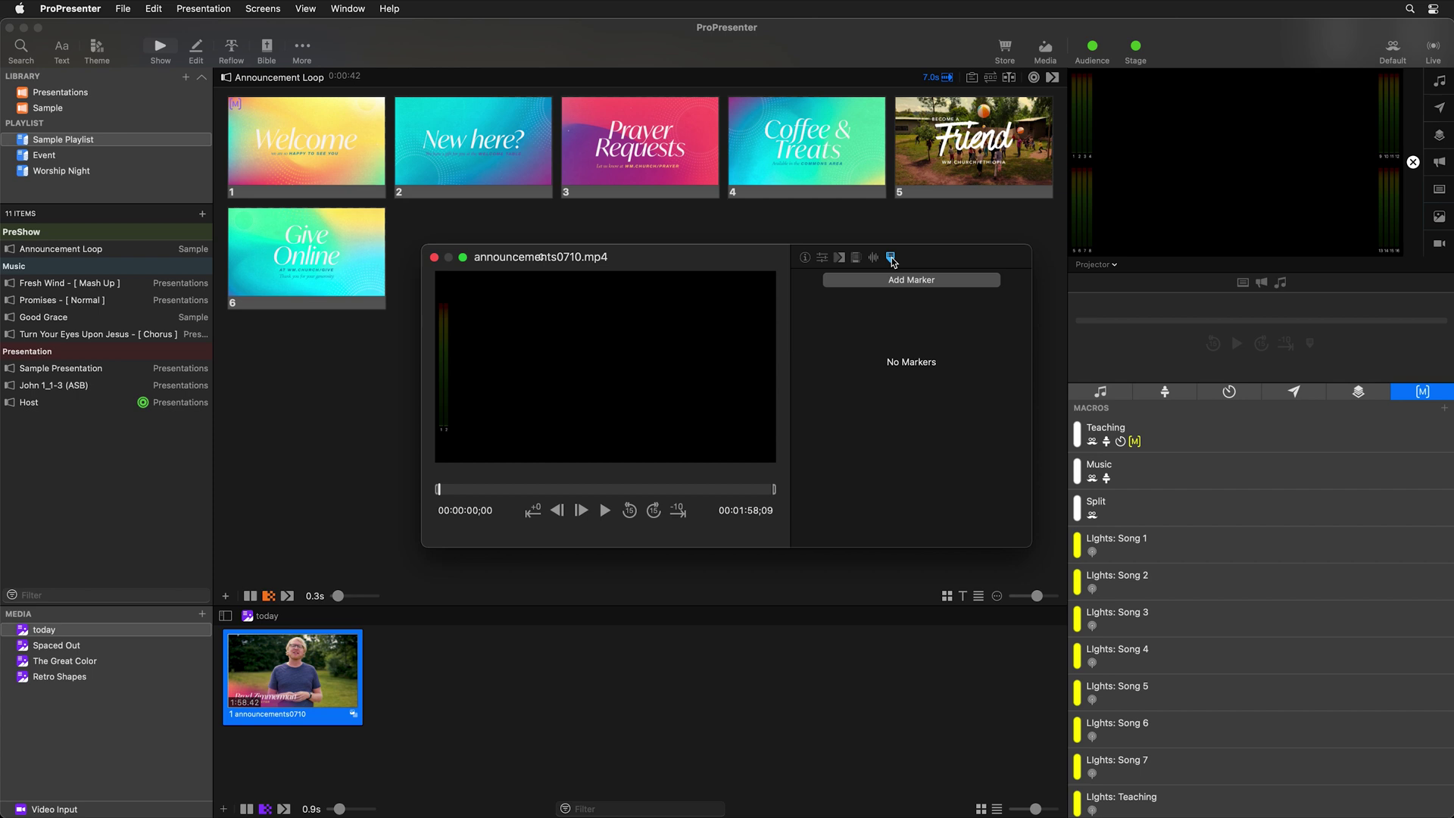
- Return the playhead to the start of the video and add a marker at 00:00;00
left_click(542, 489)
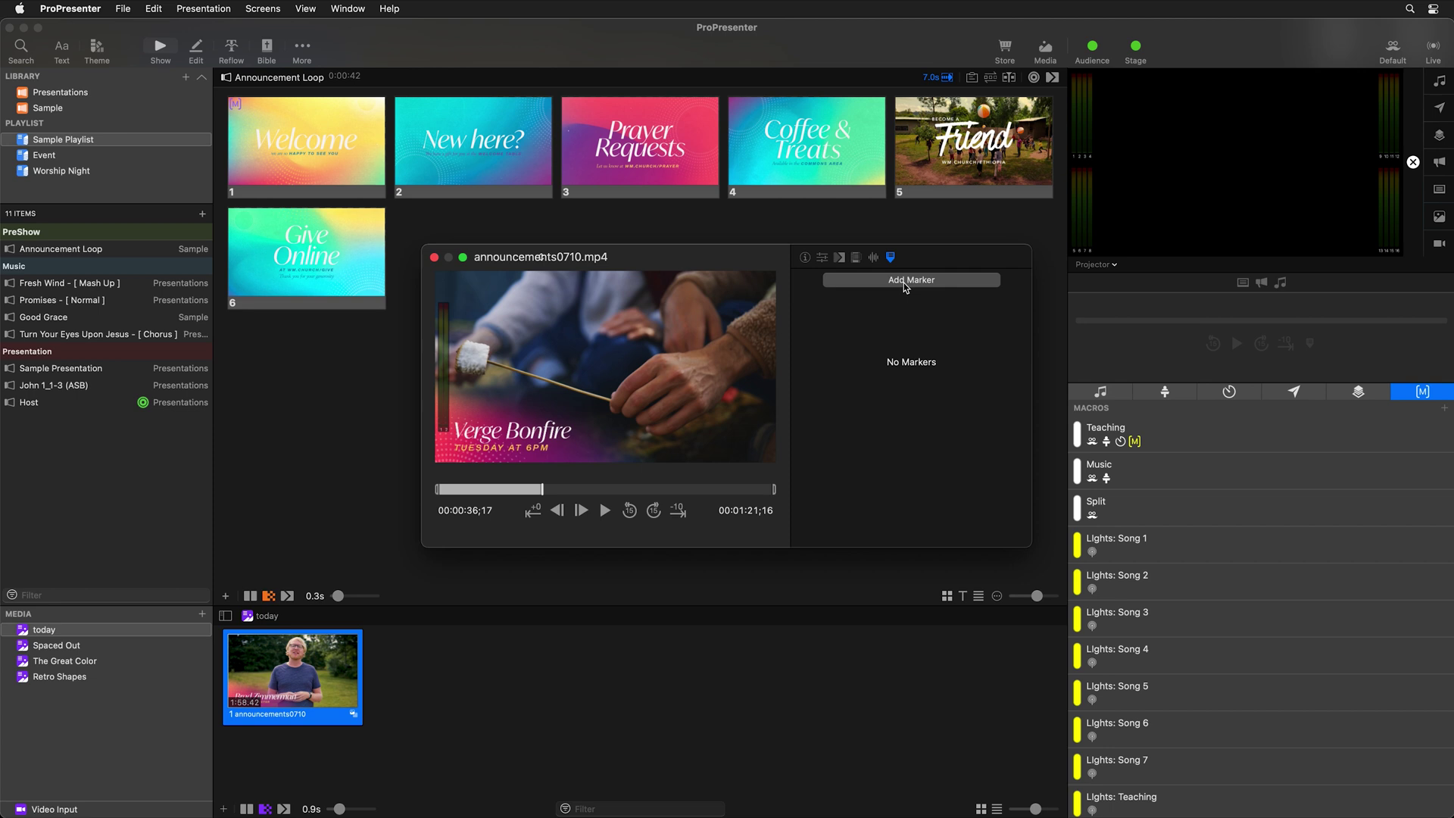
left_click(534, 515)
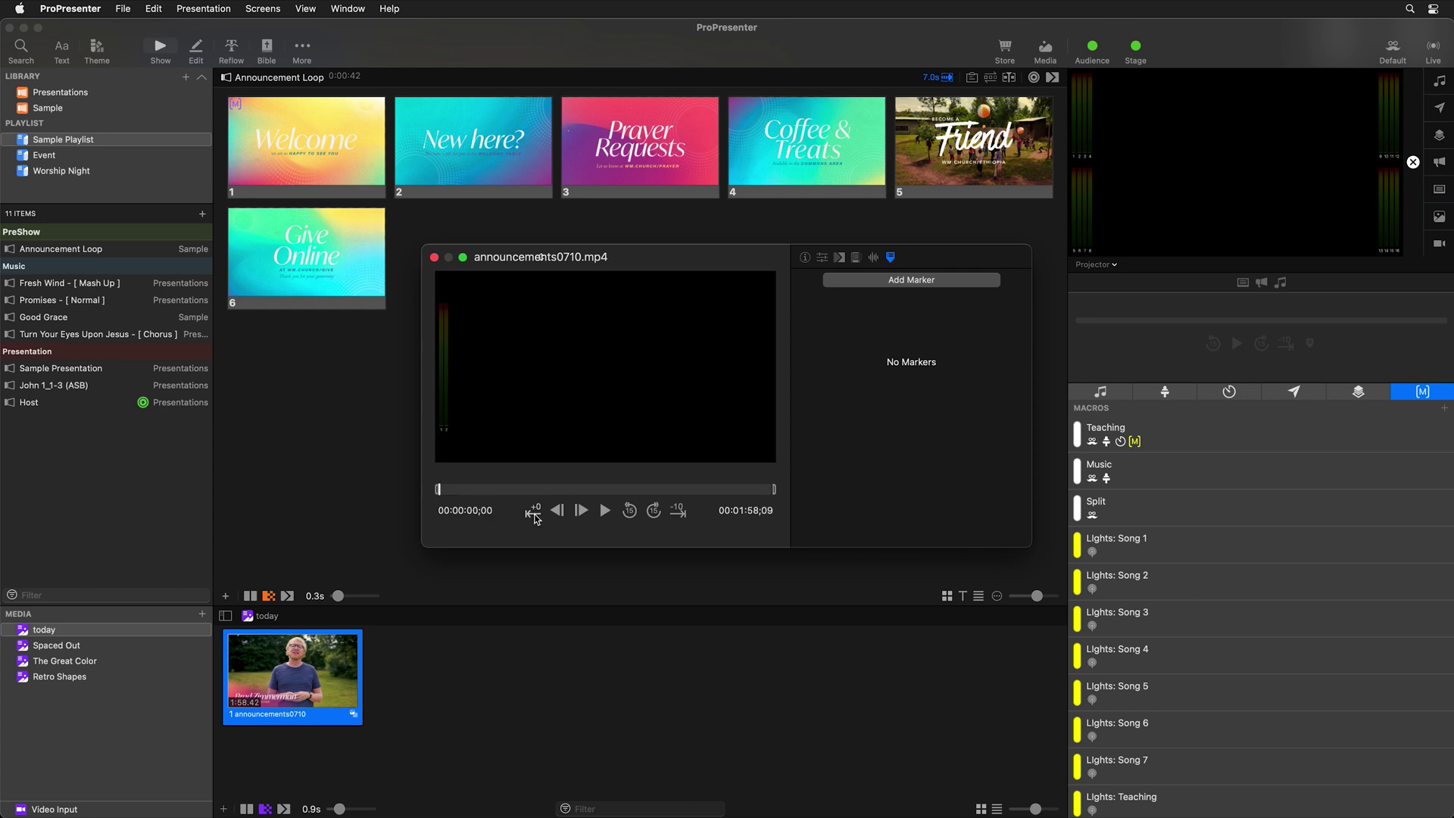
left_click(905, 282)
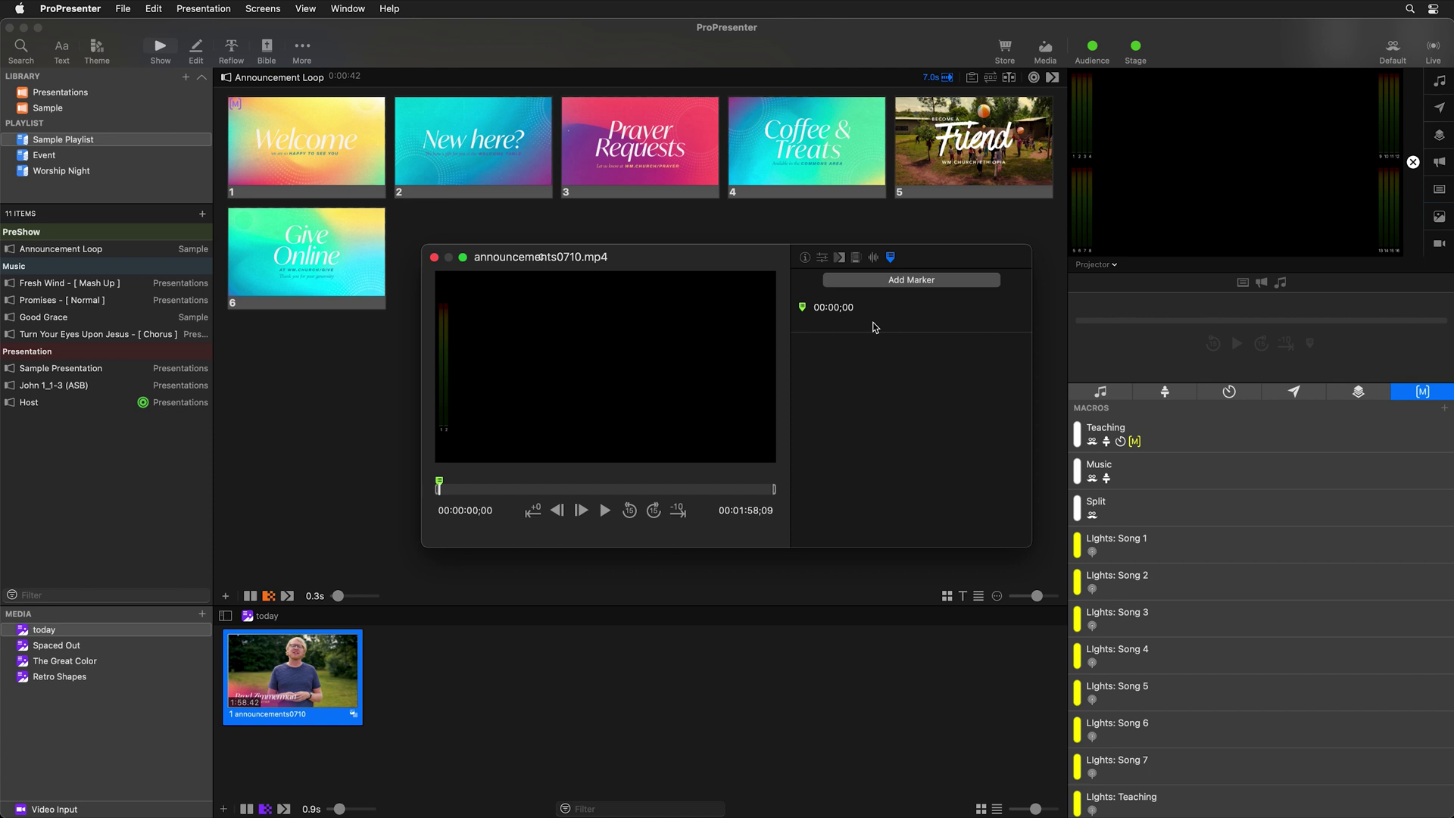
- Add an action to the start marker that runs the macro LIghts: OFF
right_click(850, 327)
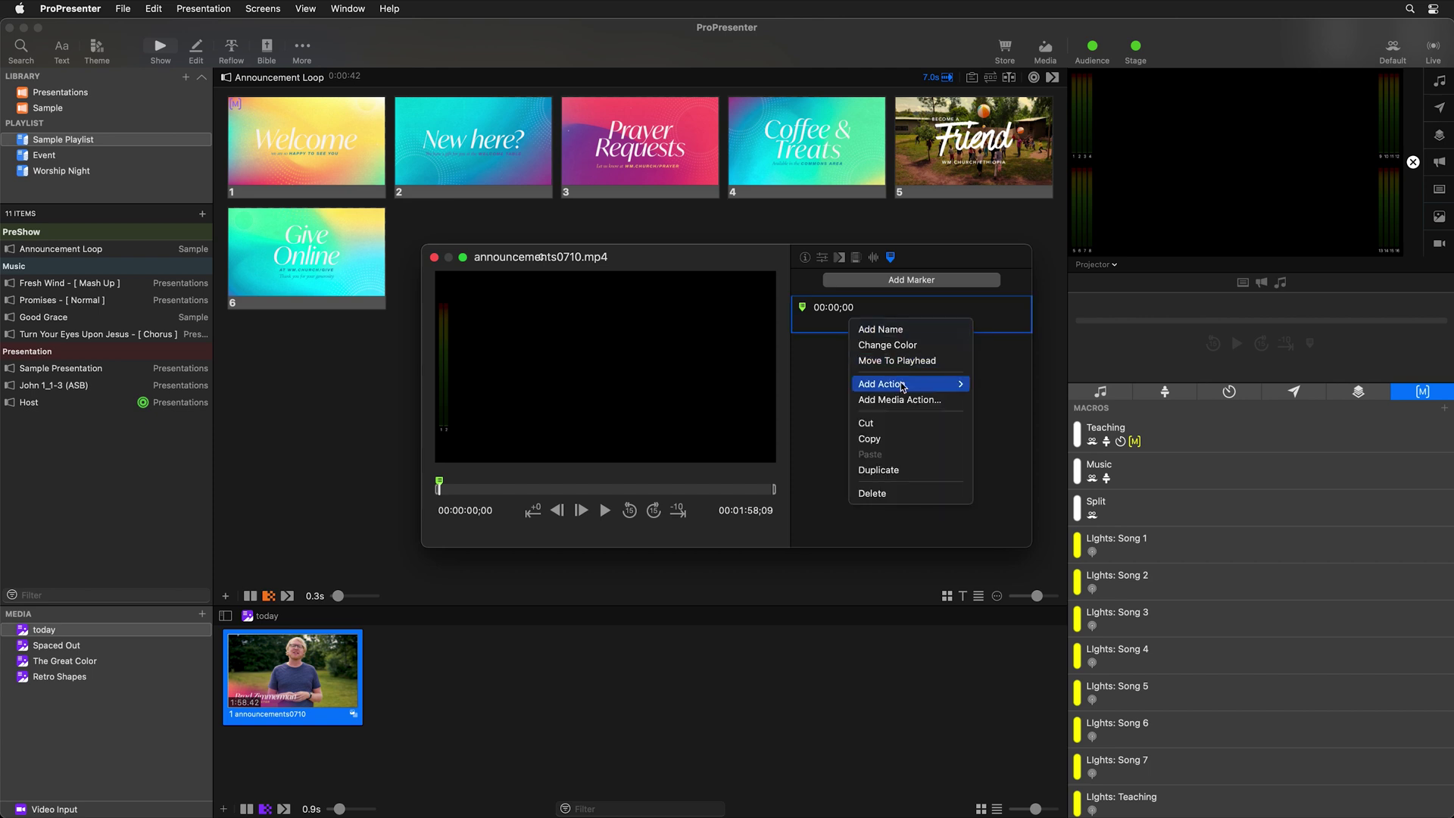
mouse_move(902, 390)
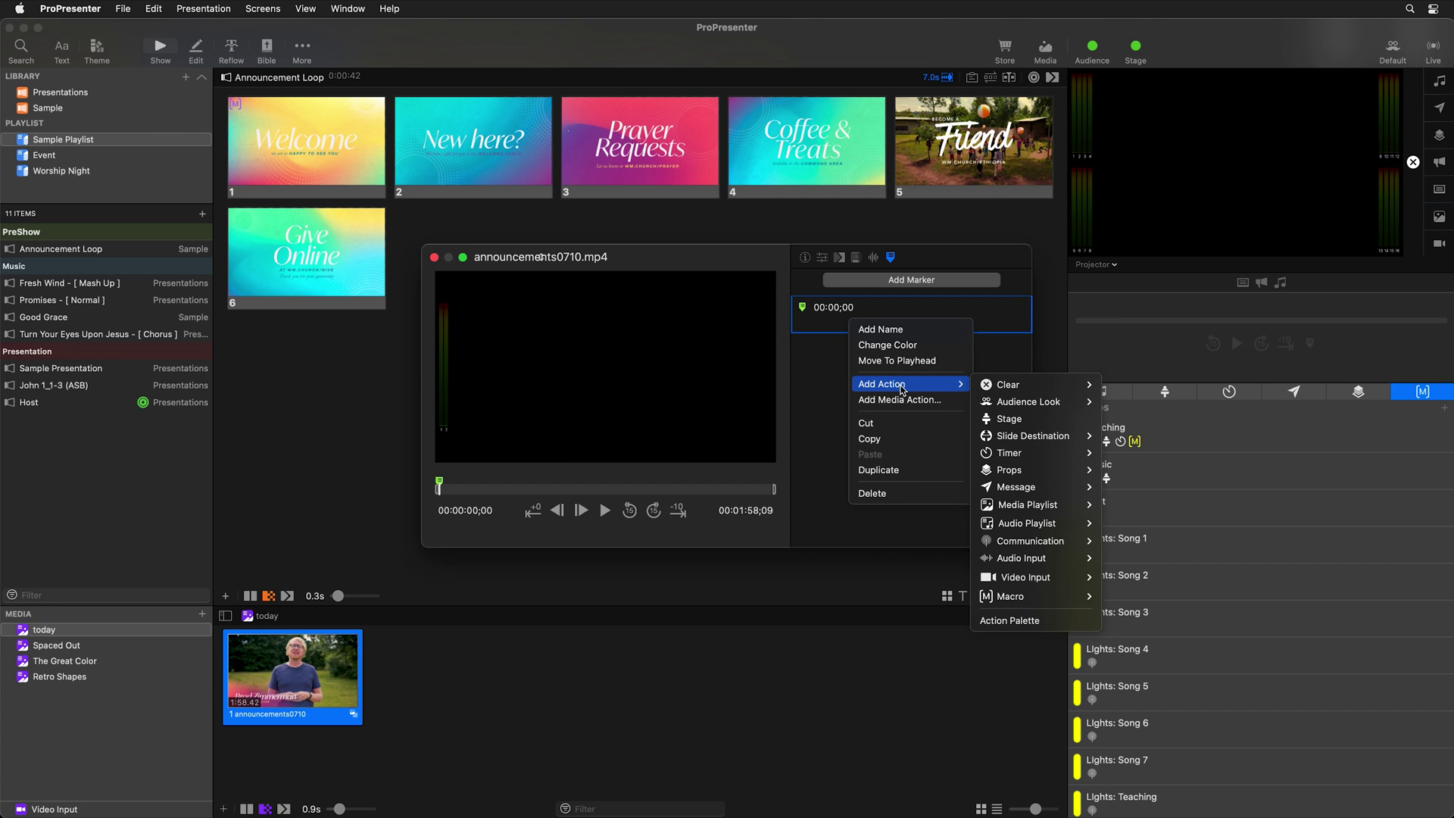
mouse_move(1041, 540)
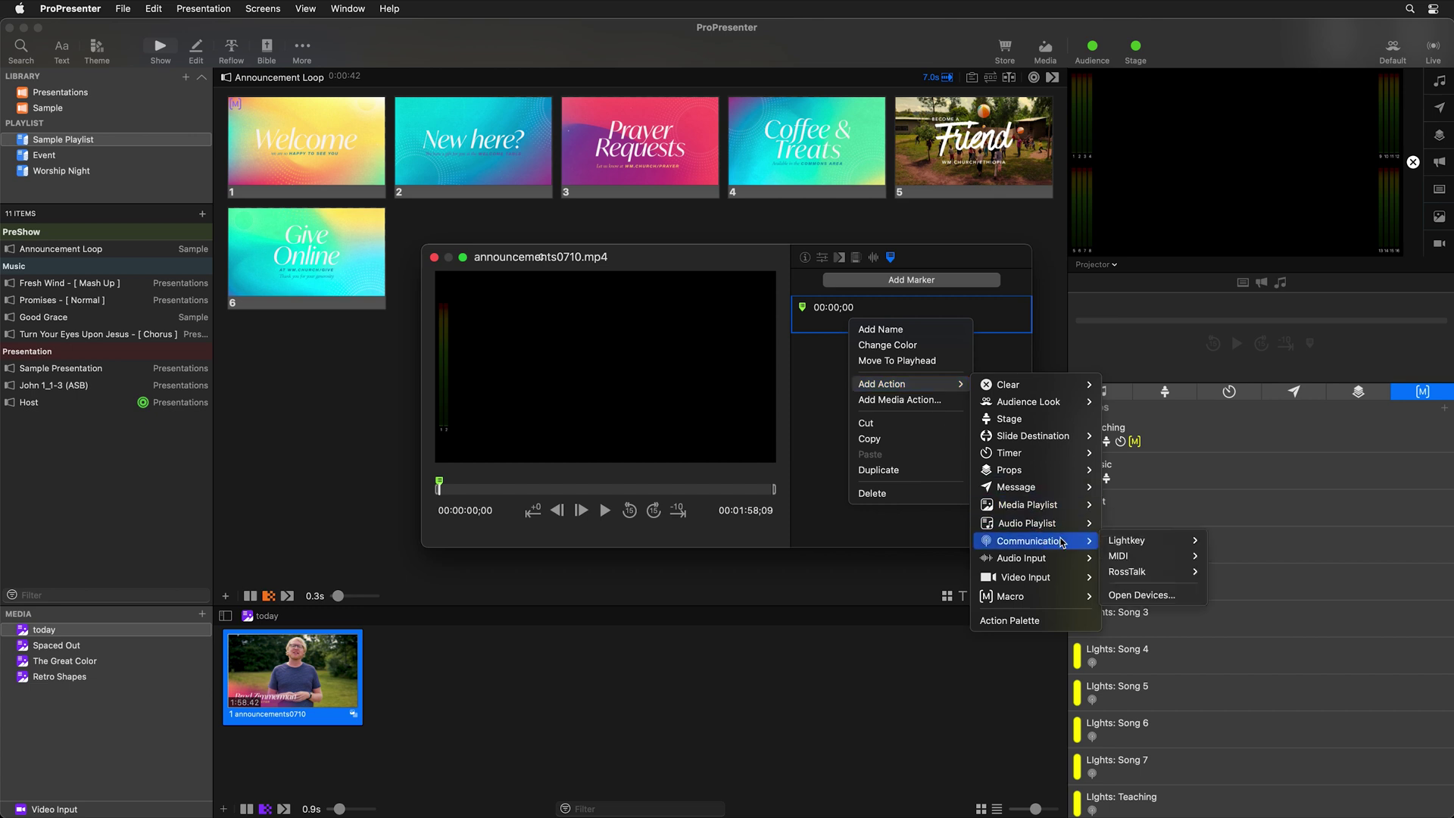
mouse_move(1130, 544)
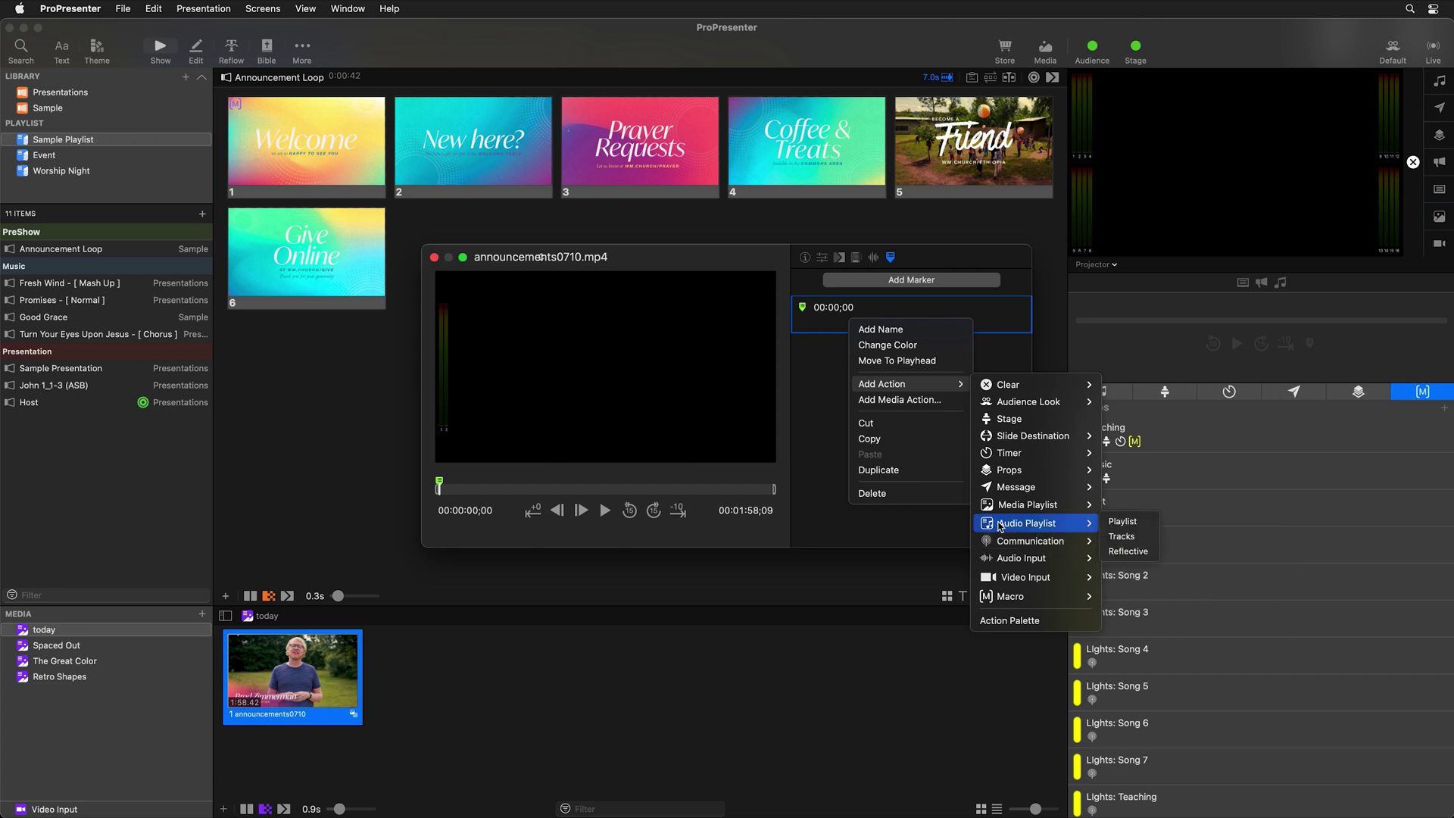
mouse_move(1015, 603)
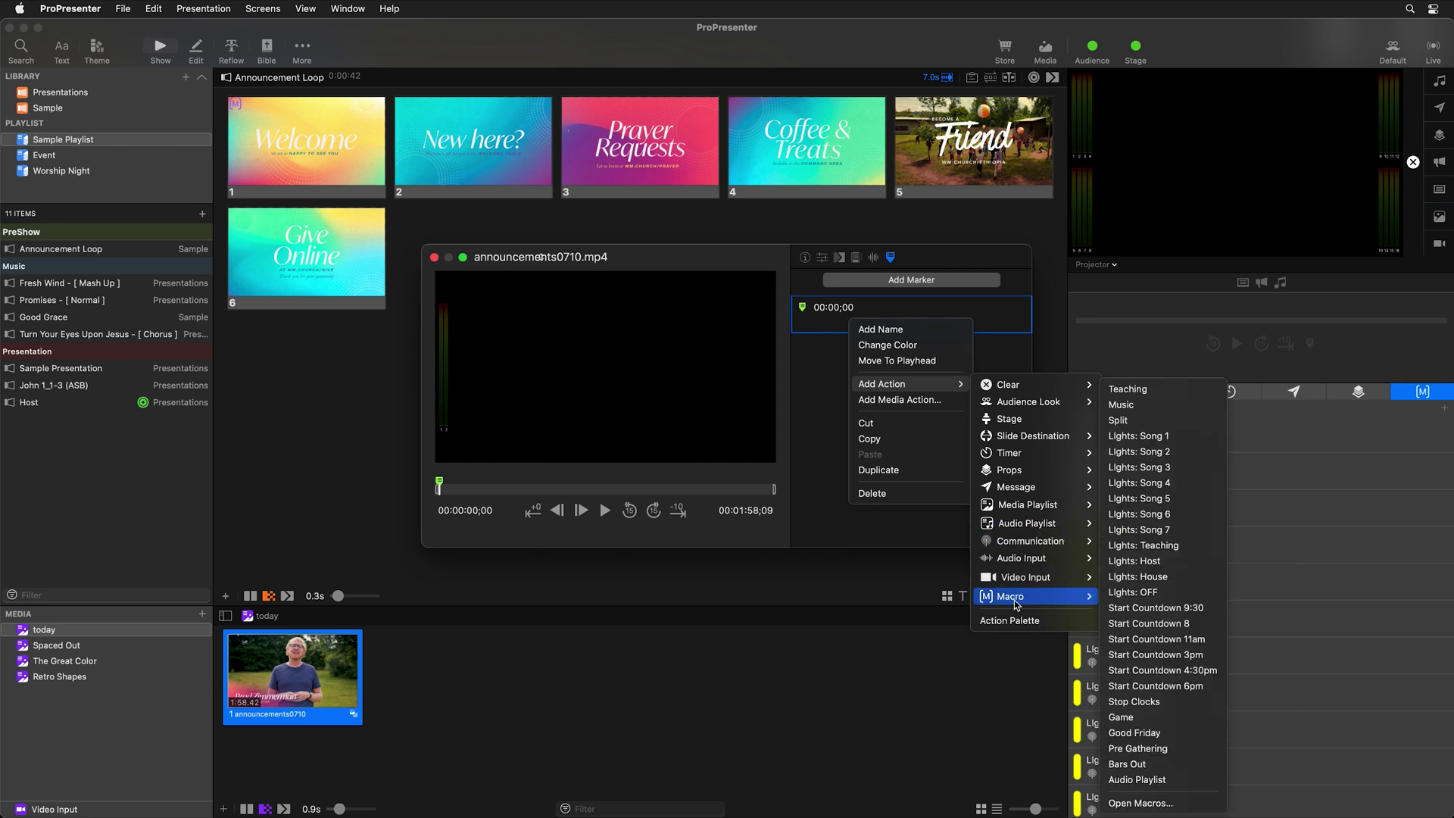
left_click(1152, 598)
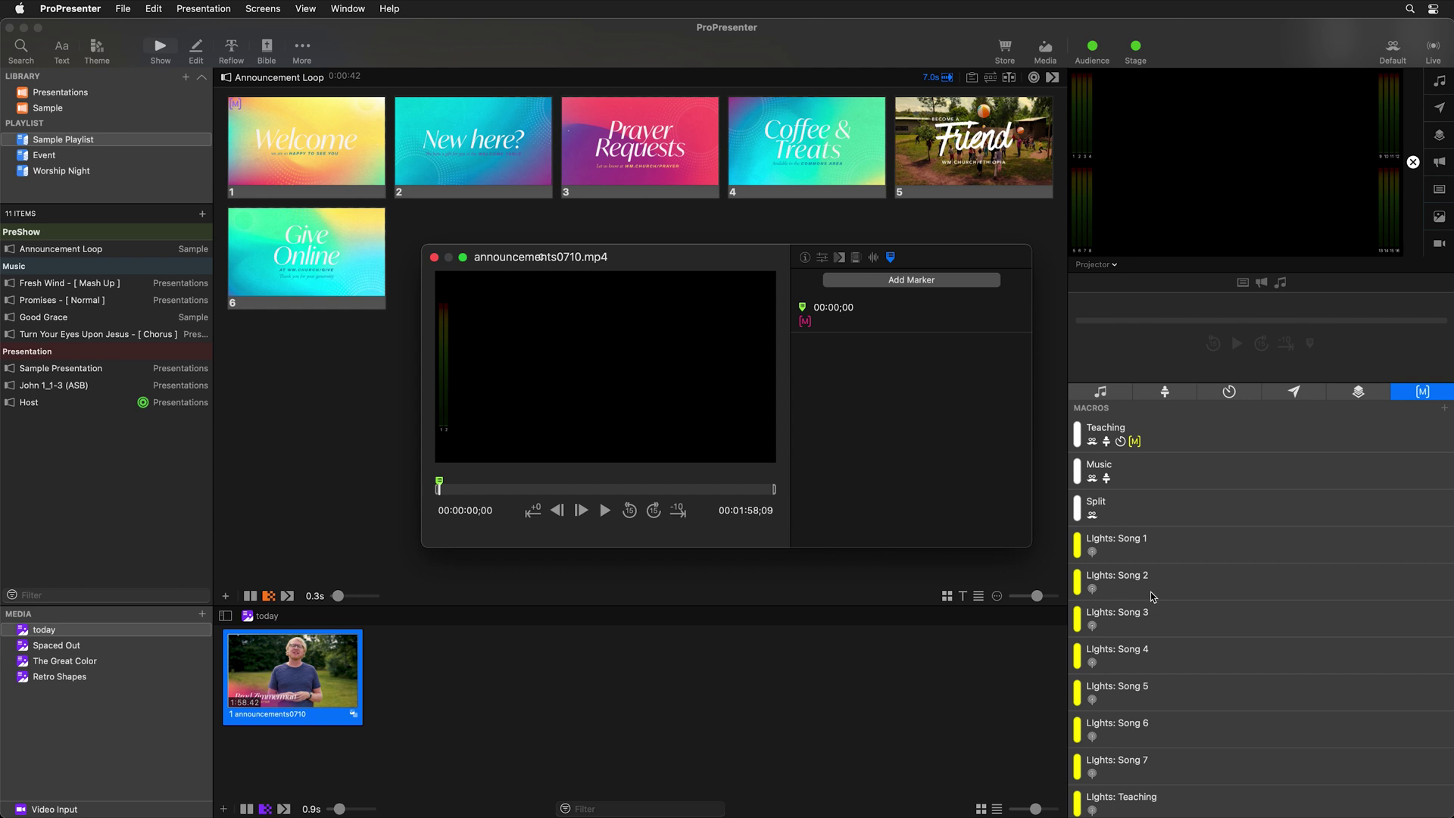
- Add a Stage action to the start marker that switches the Stage Screen to the Video Countdown layout
right_click(836, 327)
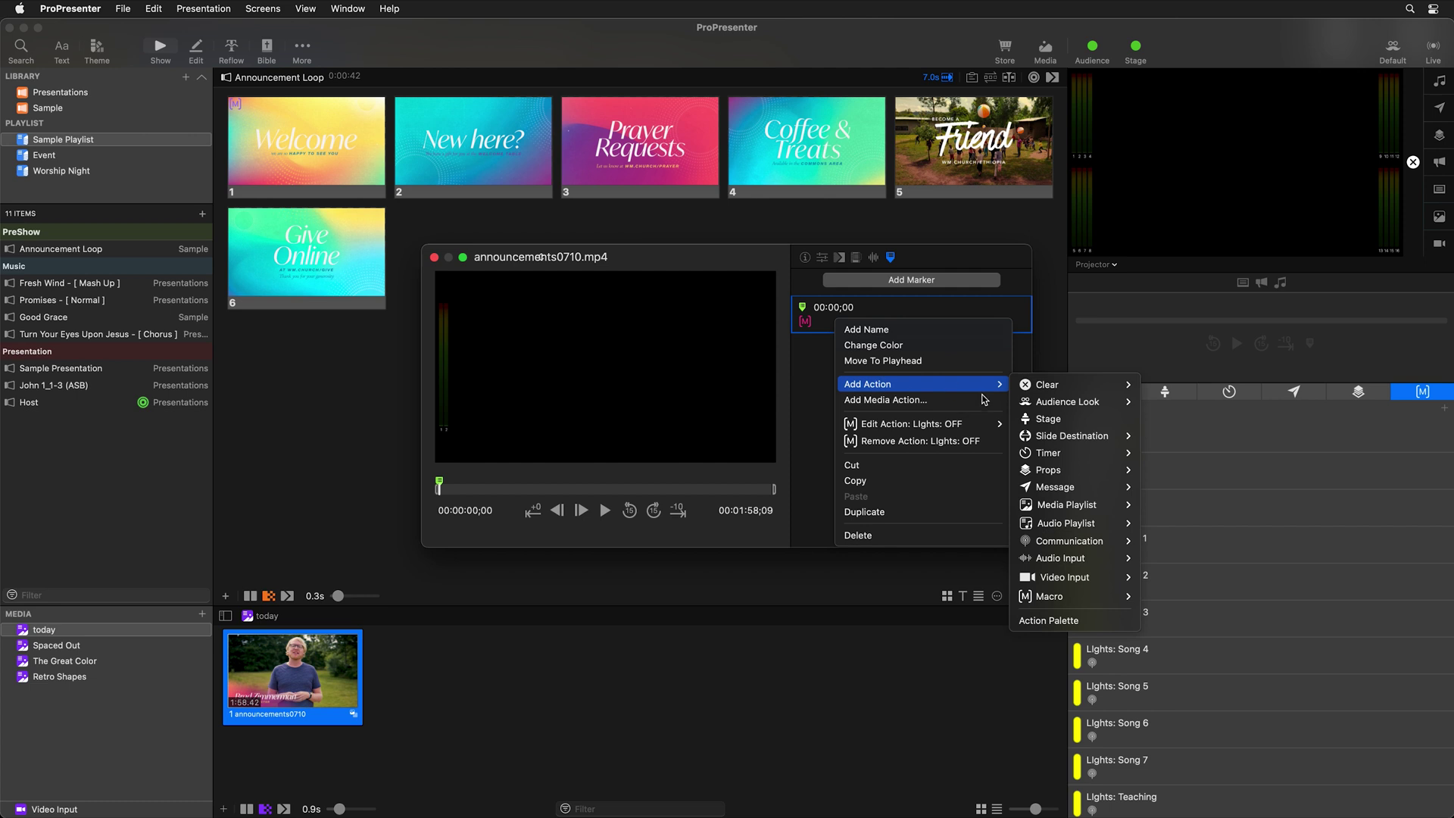
mouse_move(998, 384)
left_click(1036, 419)
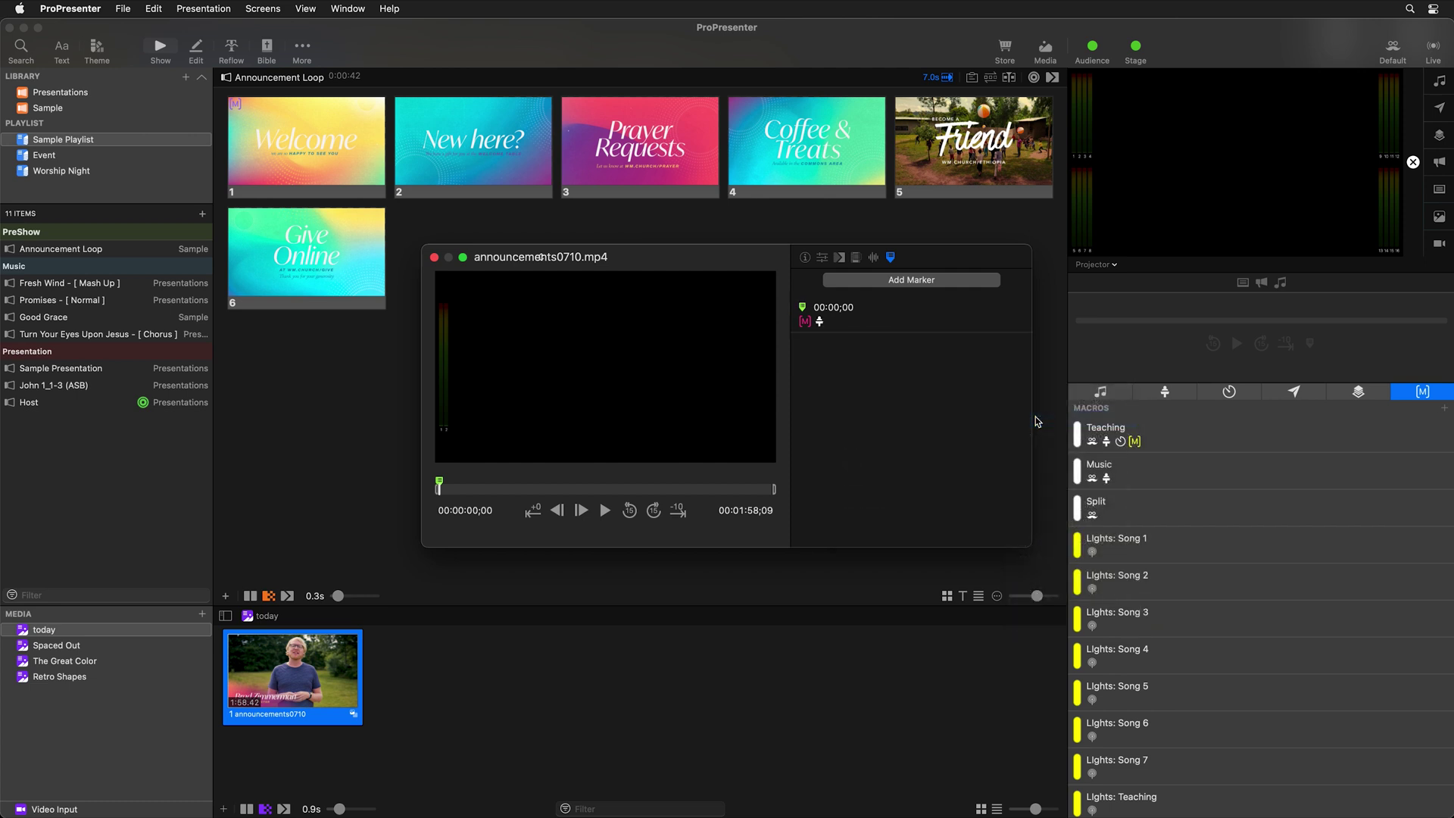
left_click(650, 326)
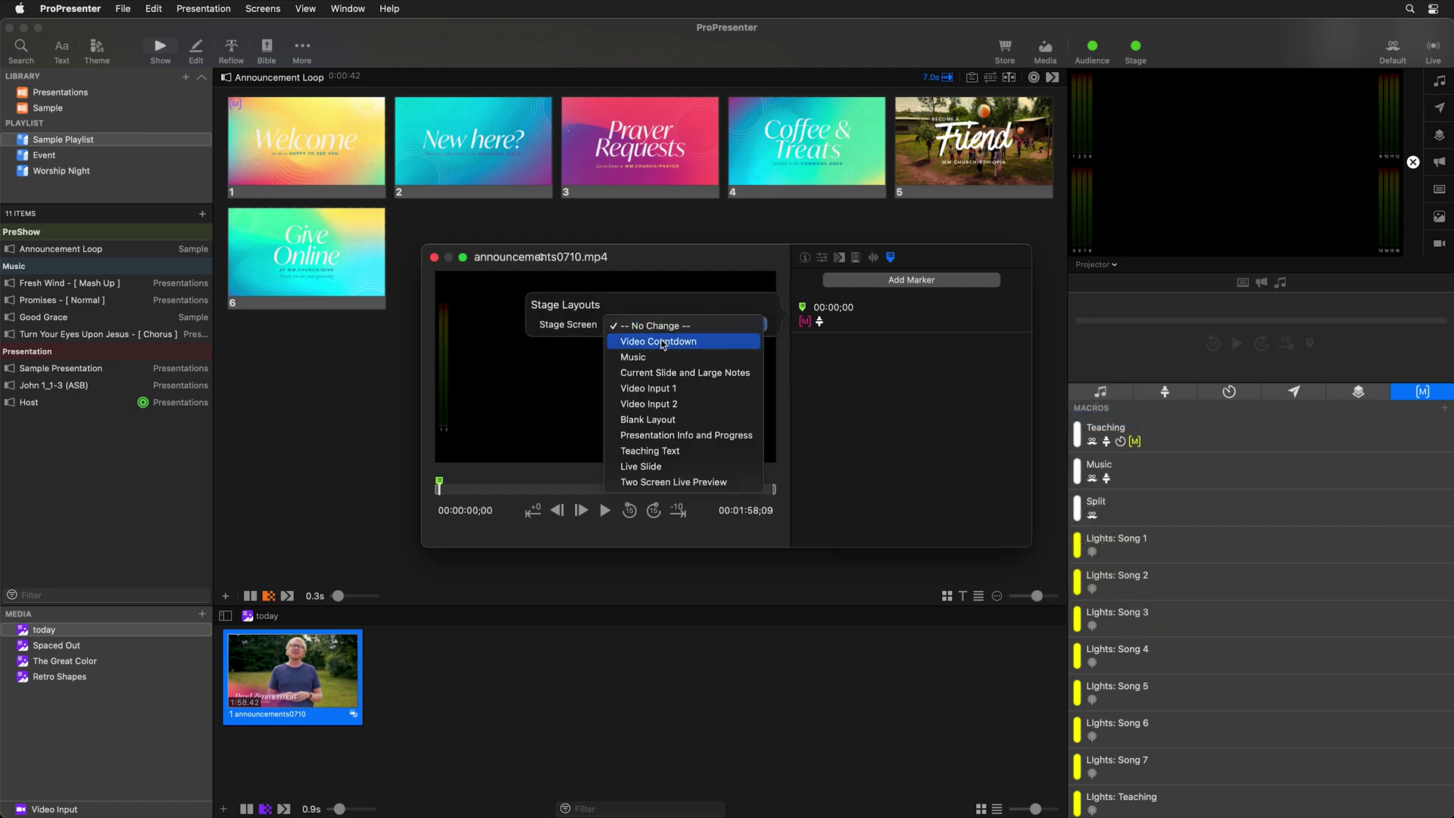
left_click(659, 342)
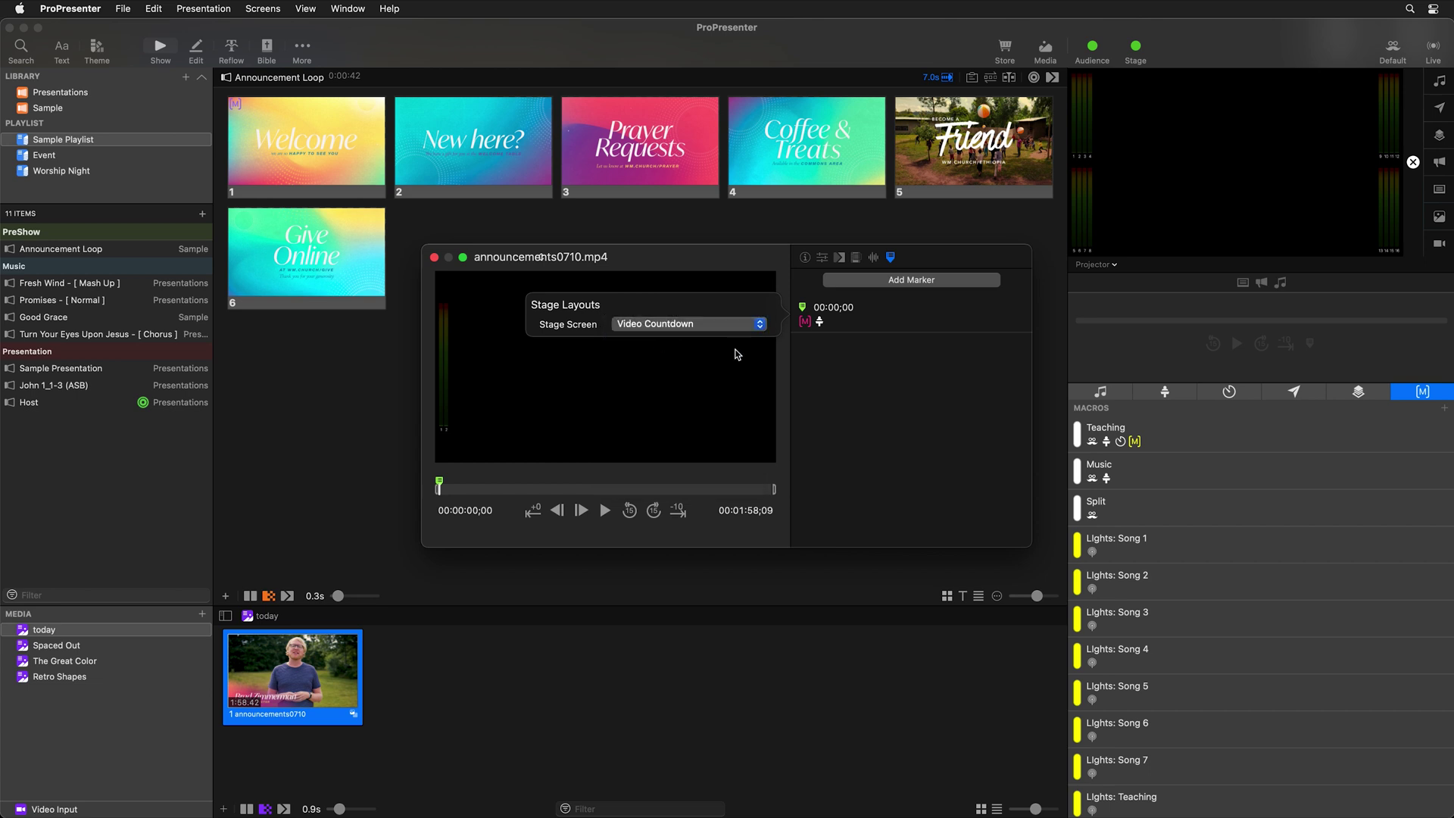
left_click(843, 367)
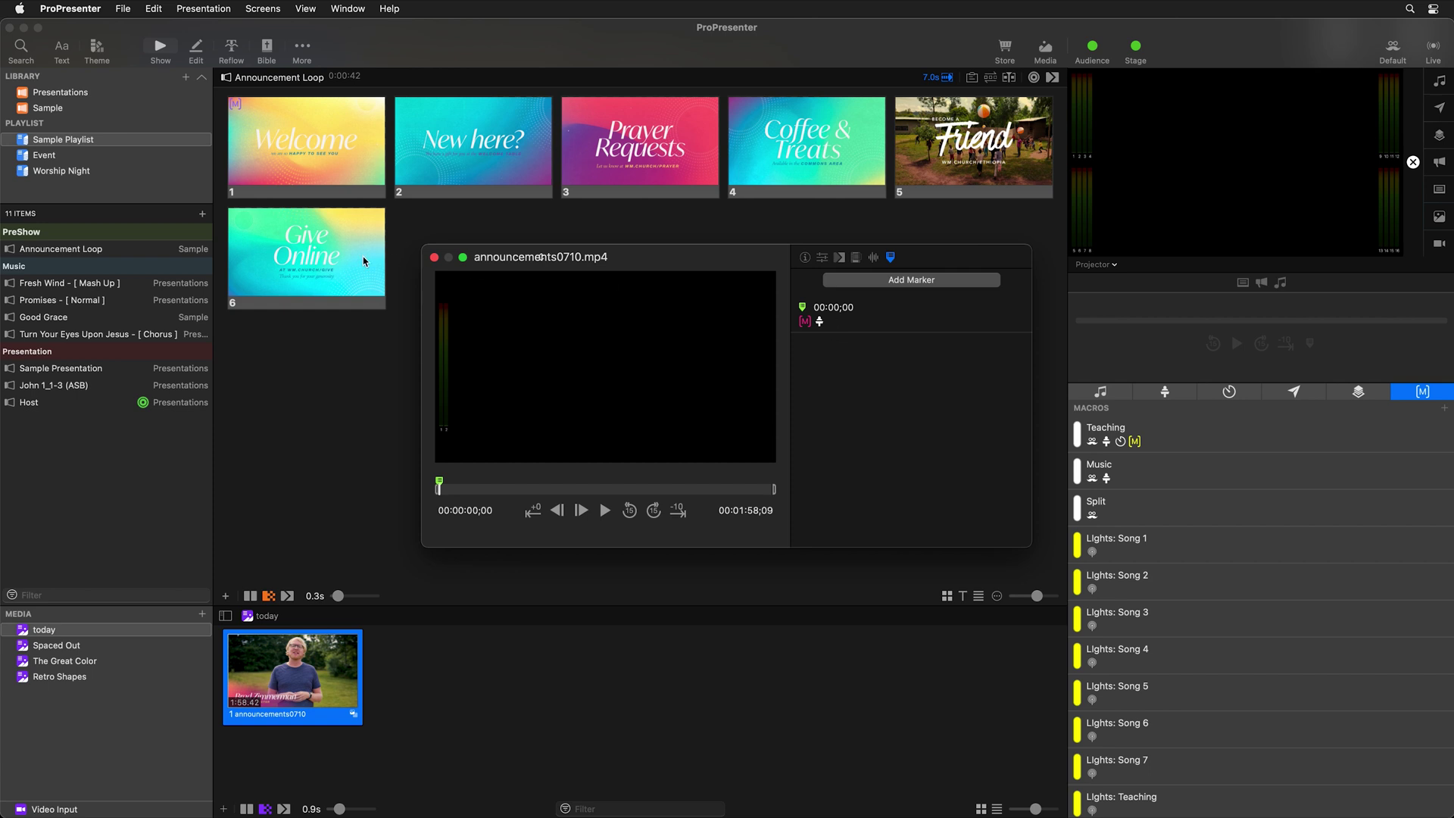
- Close the Inspector, narrow the window to reveal the lighting software behind it, and play the announcements0710 video
left_click(434, 258)
left_click_drag(2, 334, 237, 331)
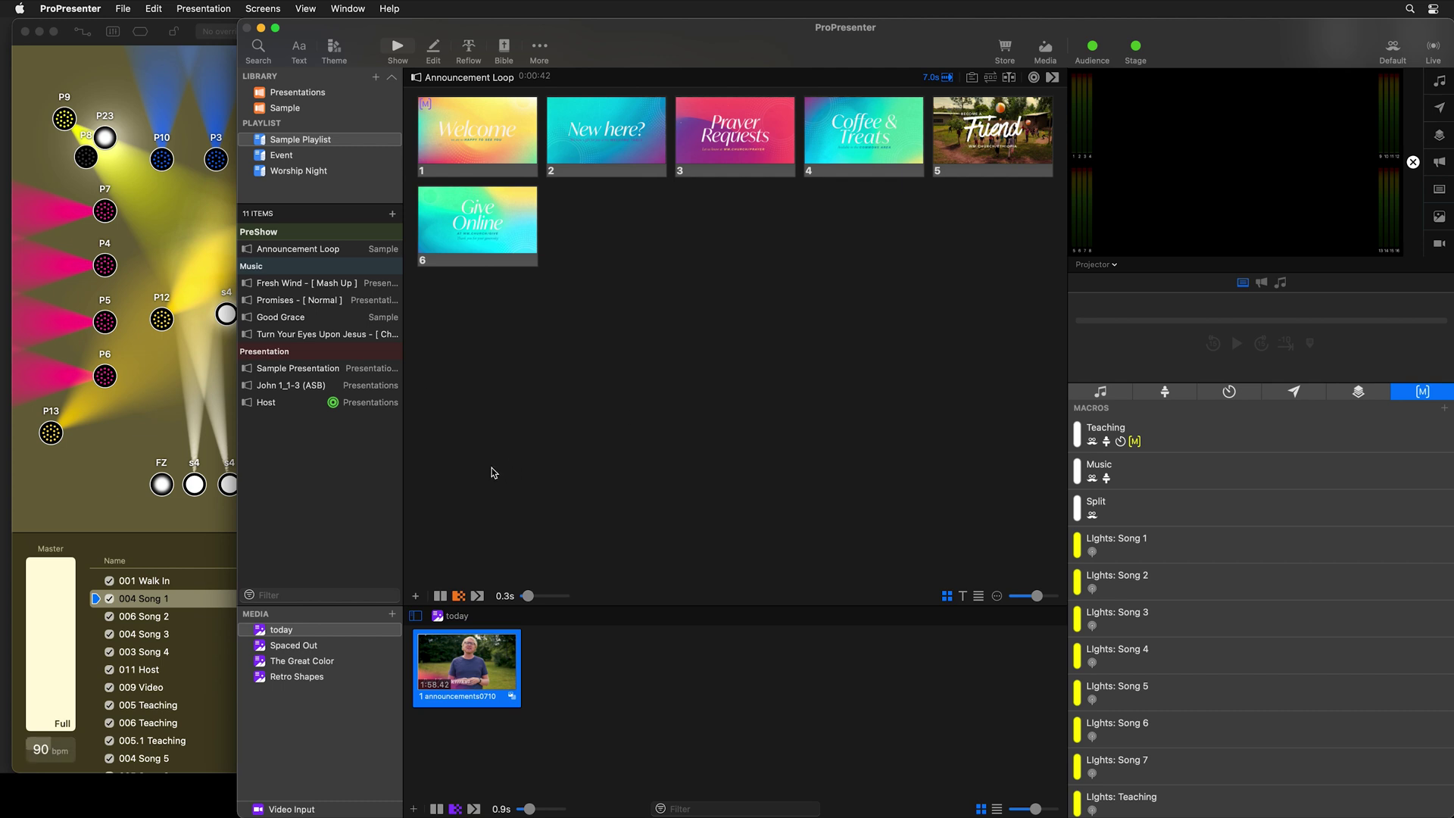
left_click(583, 697)
left_click(488, 670)
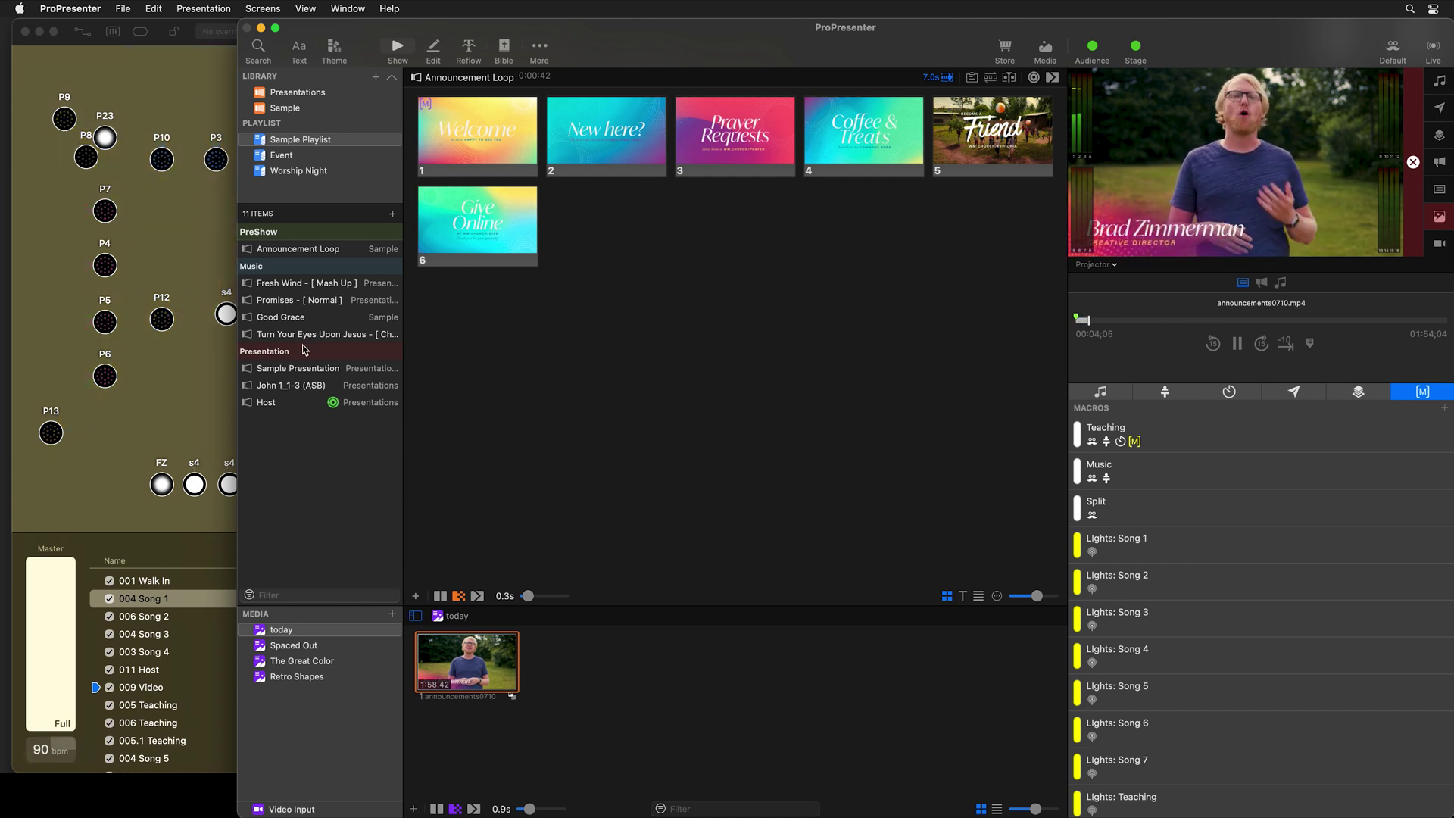
- Check the Stage Screen output in the preview, and return the preview to Projector
left_click(1113, 265)
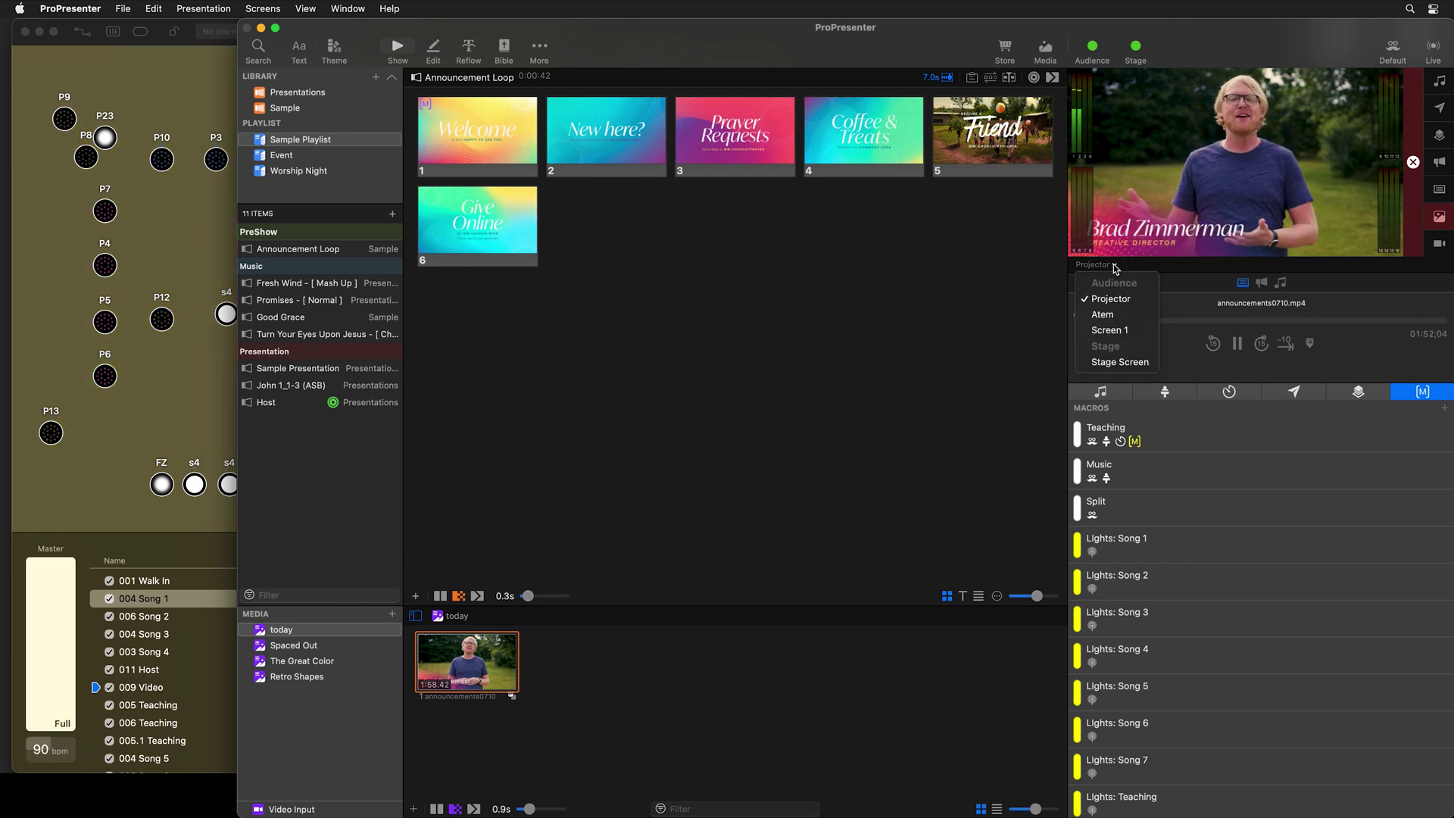
left_click(1101, 359)
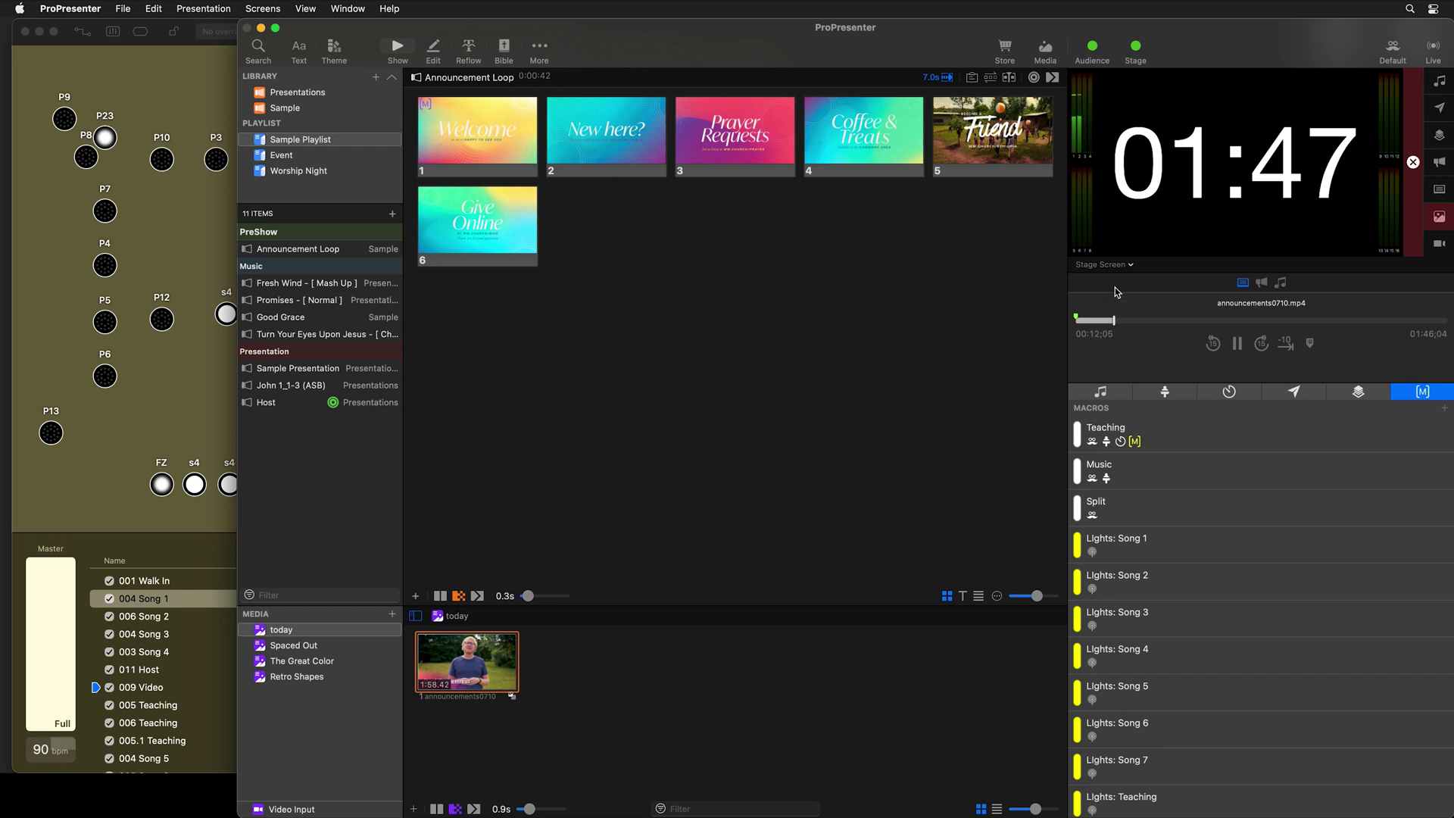
left_click(1104, 265)
left_click(1133, 300)
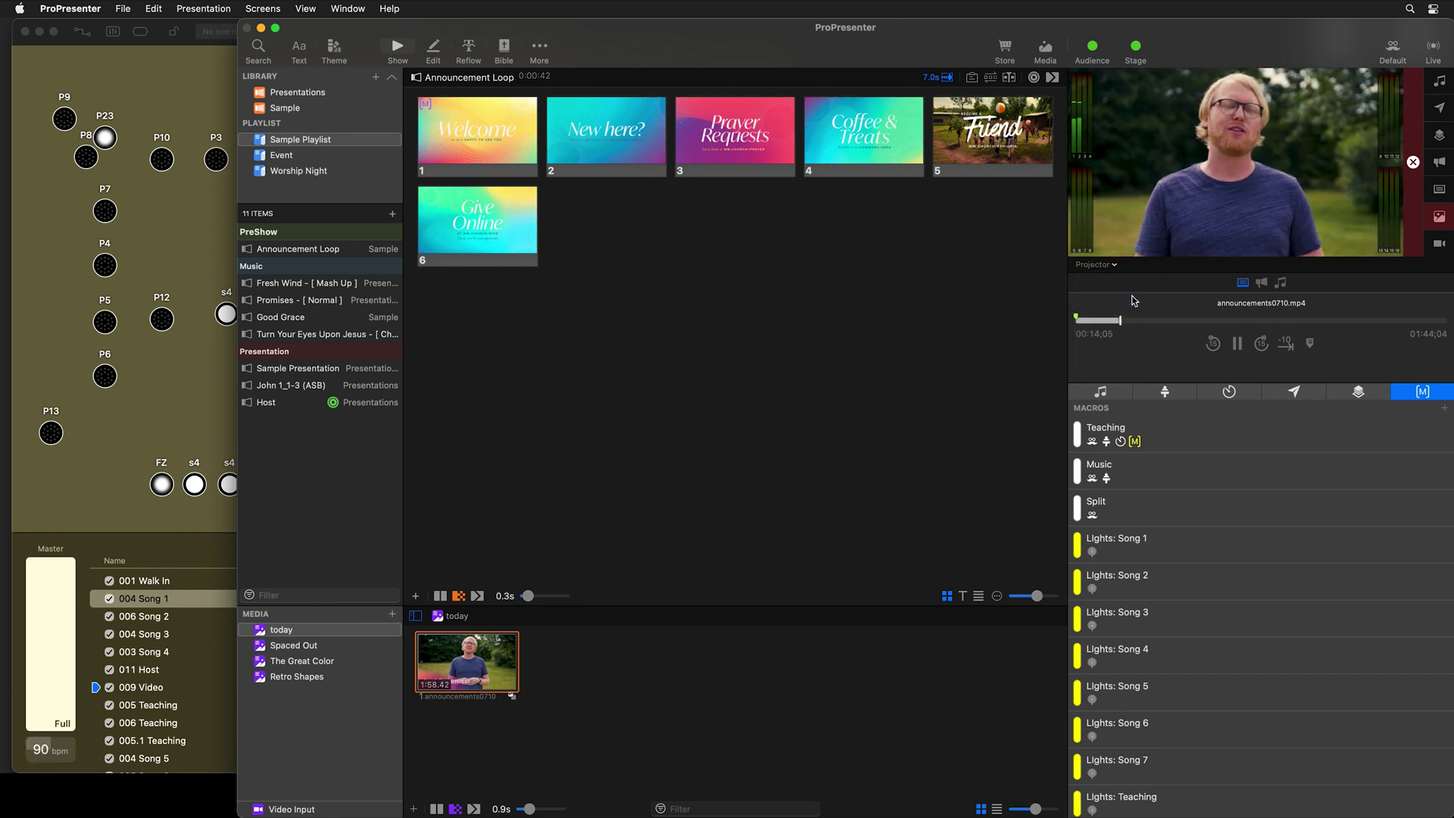
- Pause the playing video and examine the editing and action options of its start marker on the playback timeline
left_click(1239, 347)
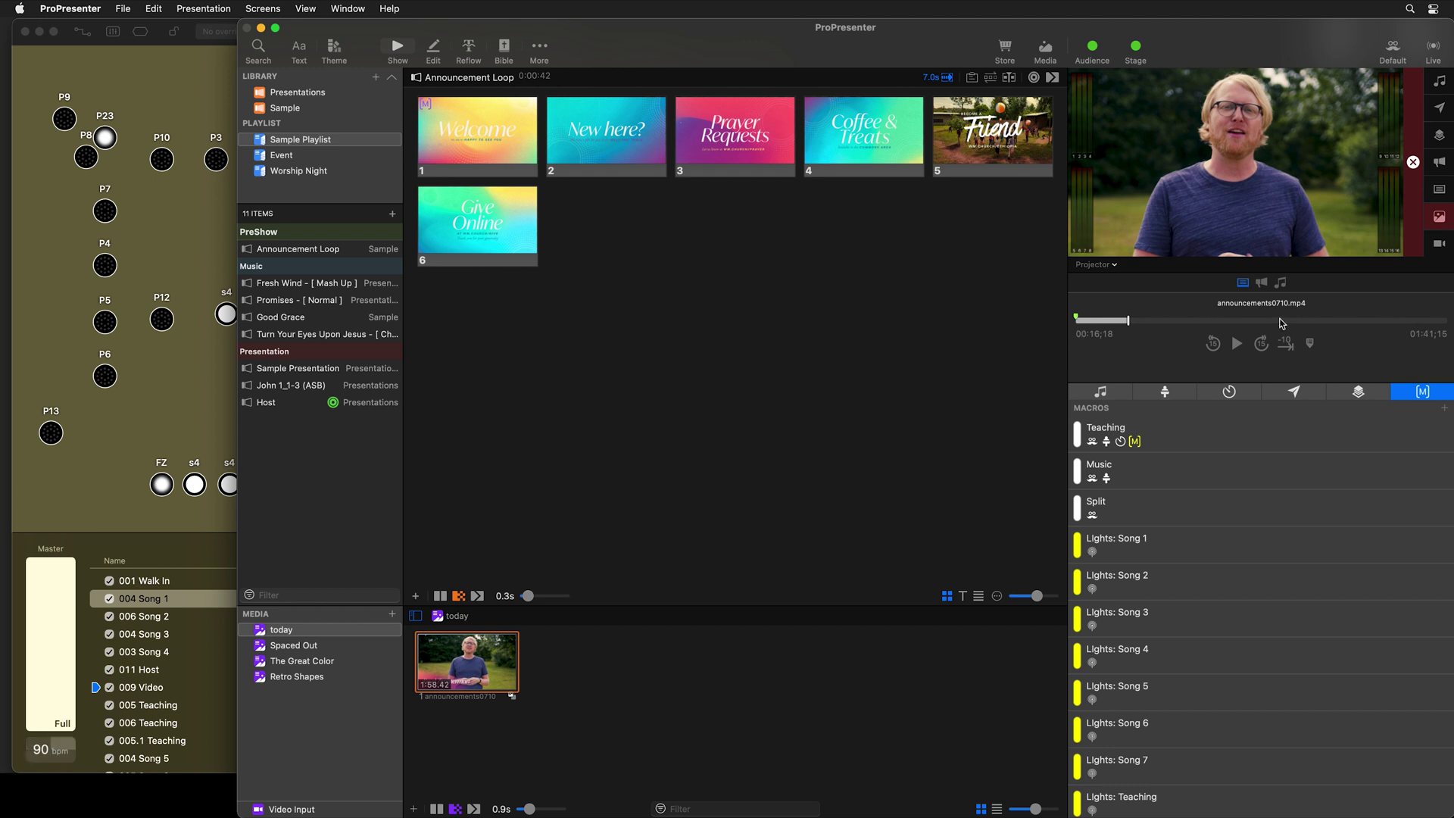
right_click(1076, 318)
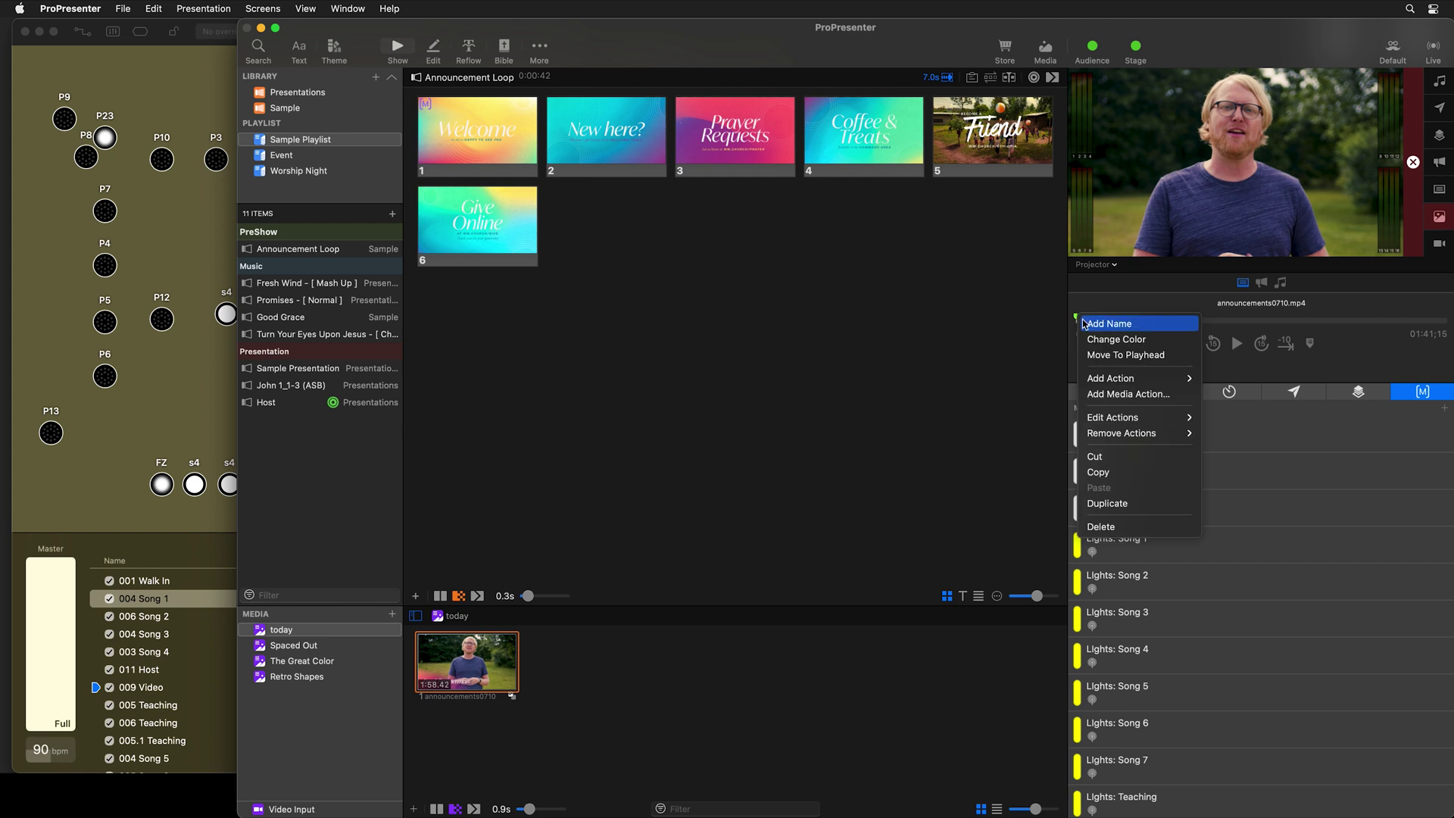
mouse_move(1121, 377)
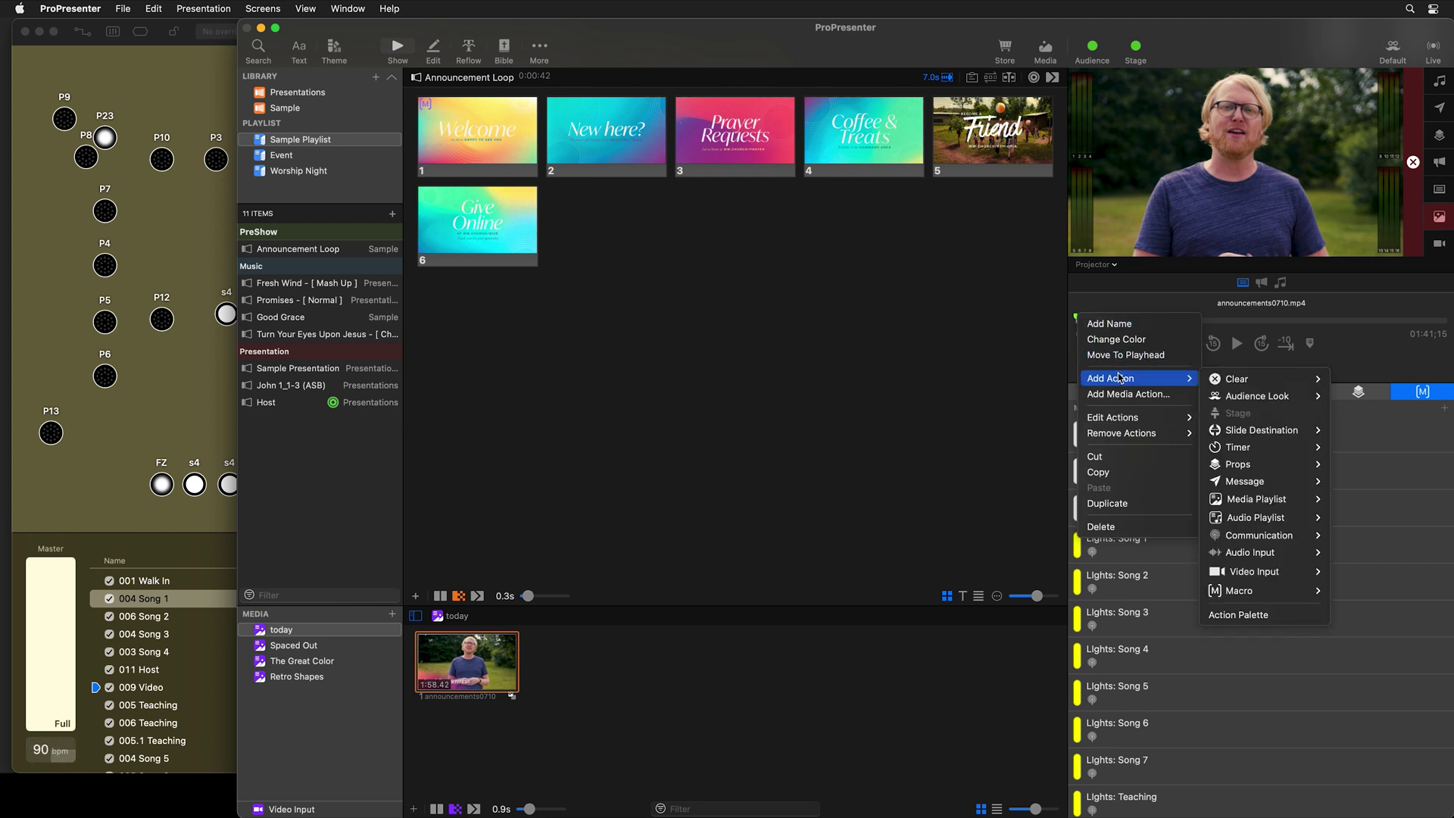
mouse_move(1135, 417)
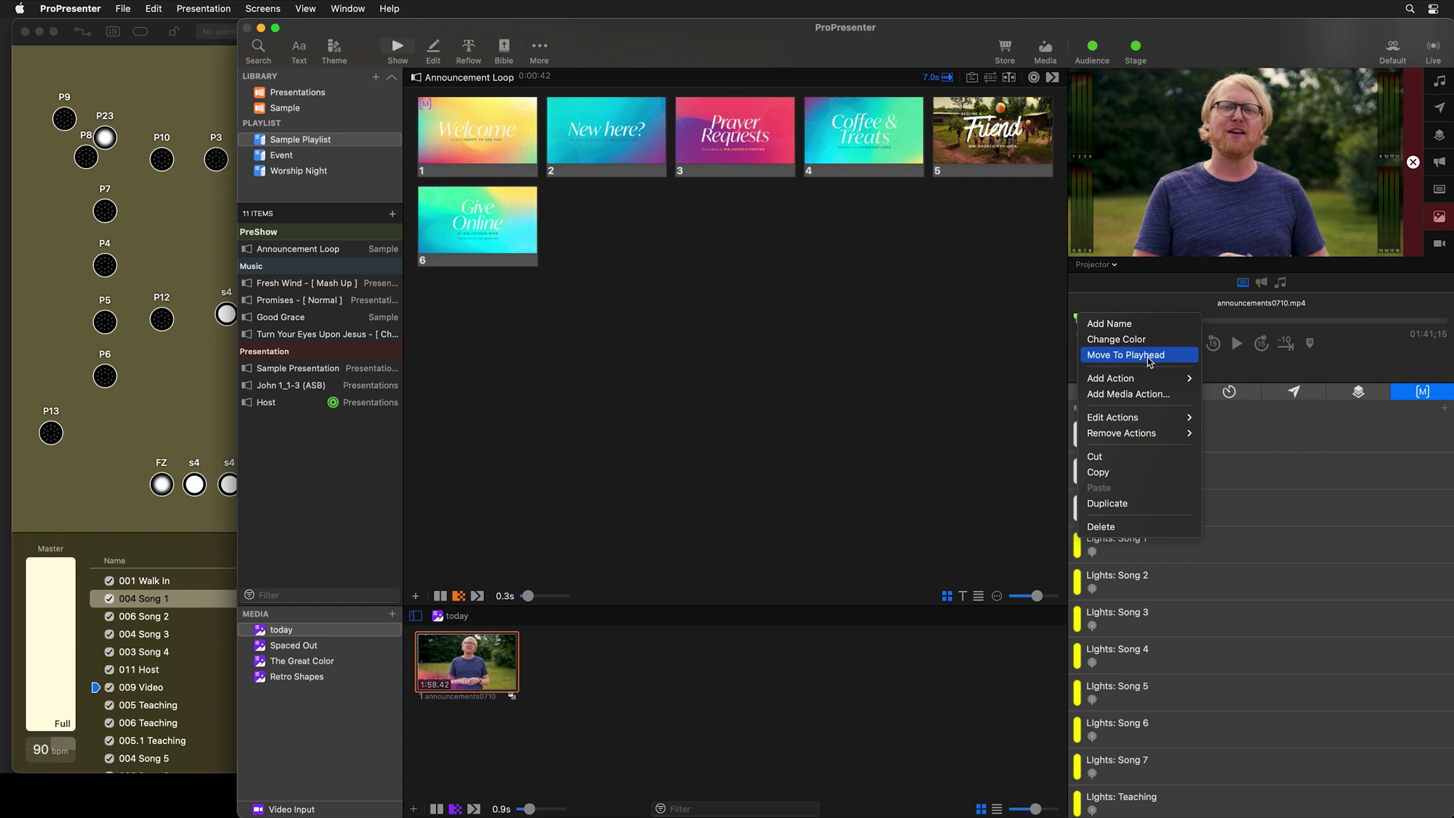
left_click(1157, 303)
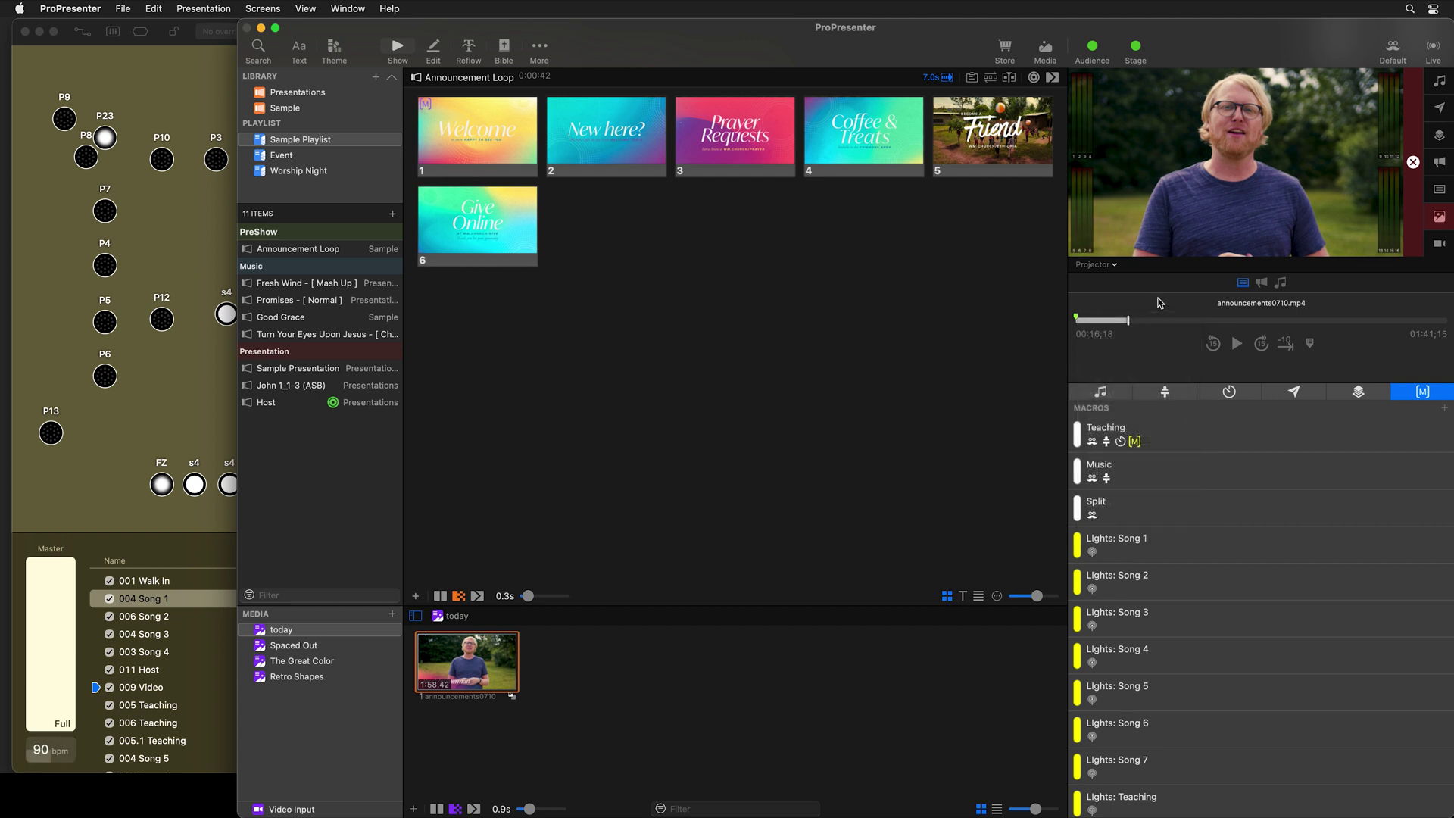
- Jump the video to its marker at 00:00;00 using the playback marker list
left_click(1310, 344)
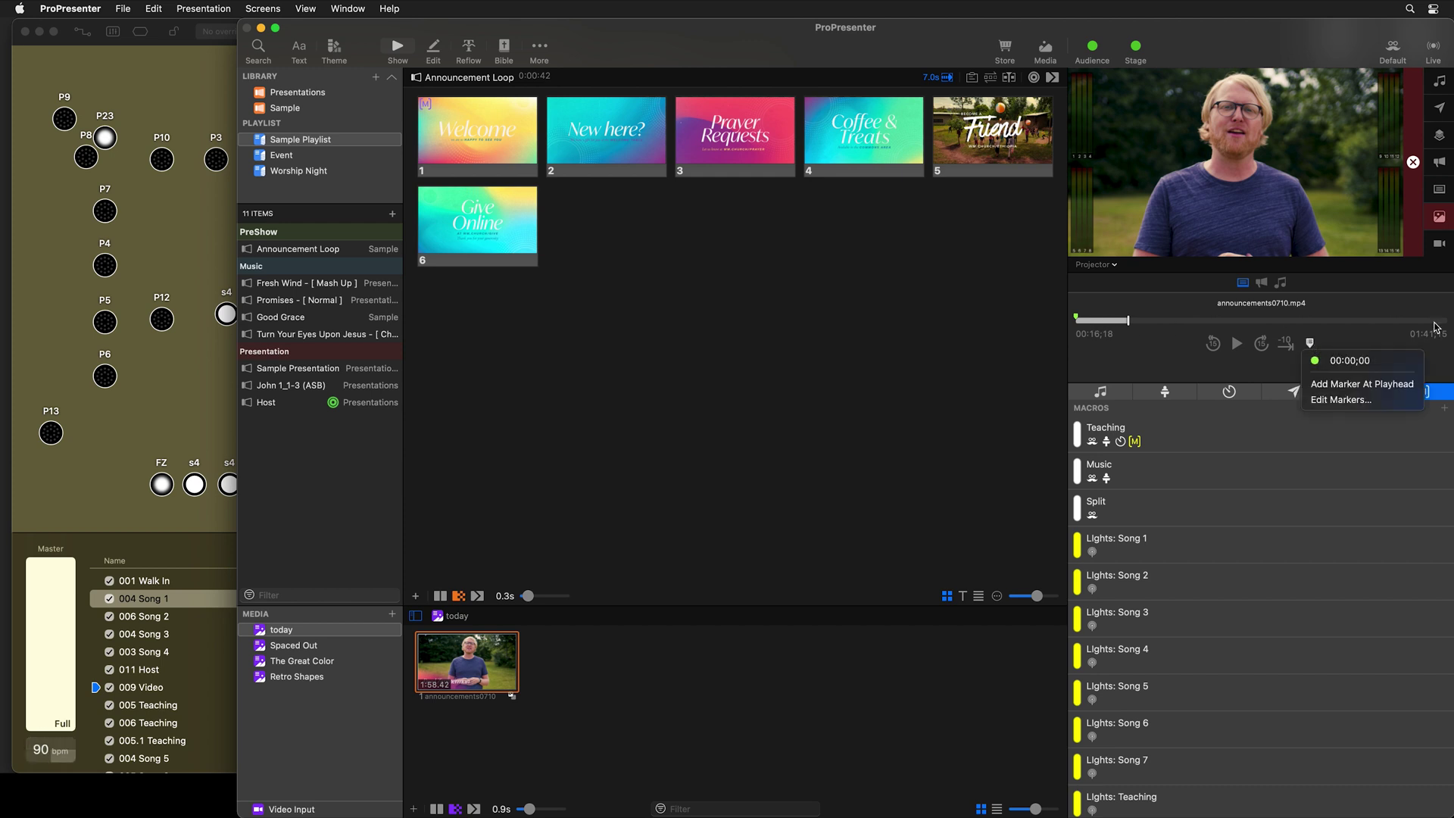
left_click(1350, 362)
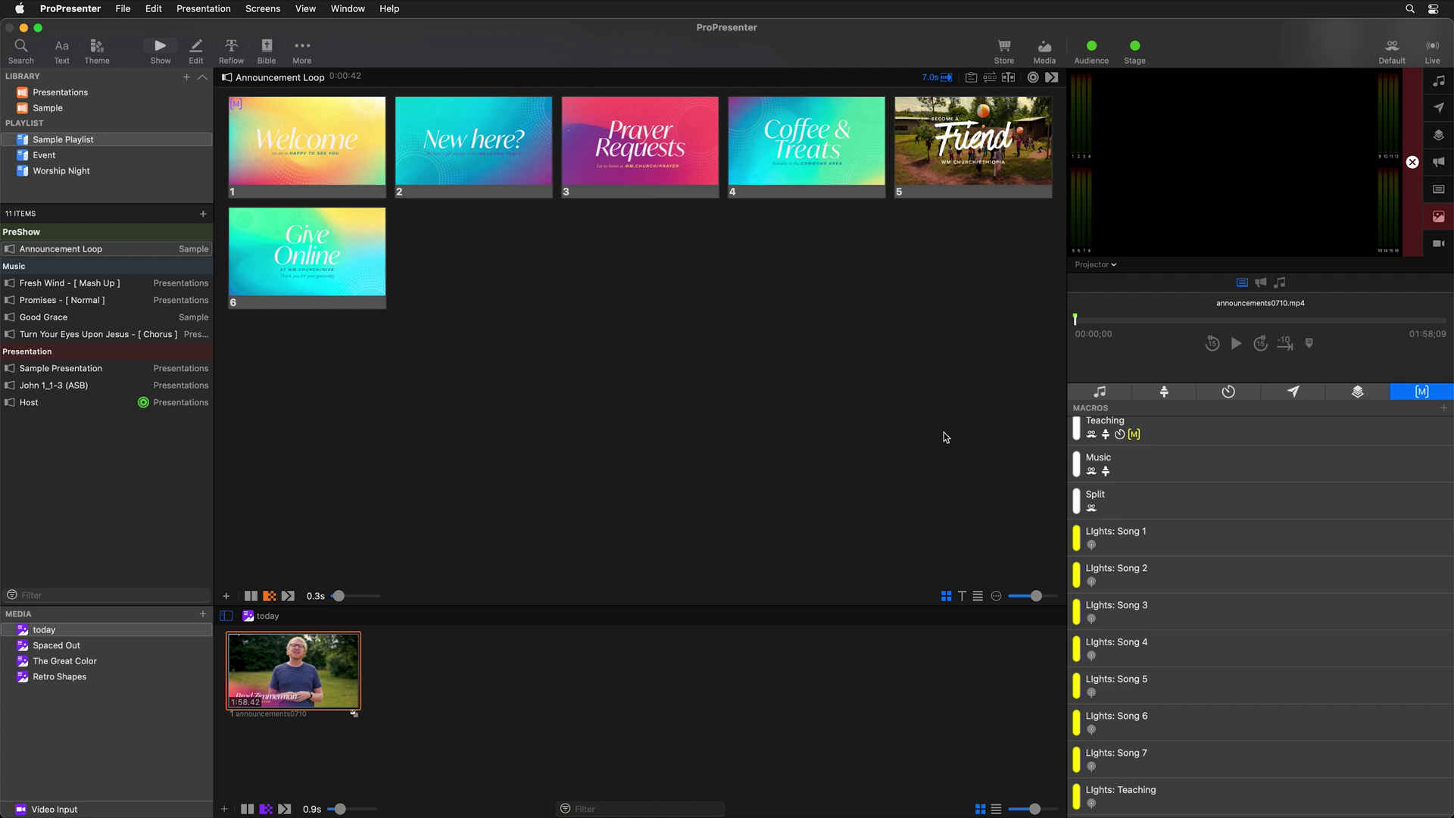
- Move the video's playhead to about 01:42;02 and add a marker there
left_click_drag(1075, 319, 1396, 327)
right_click(1396, 326)
left_click(1404, 332)
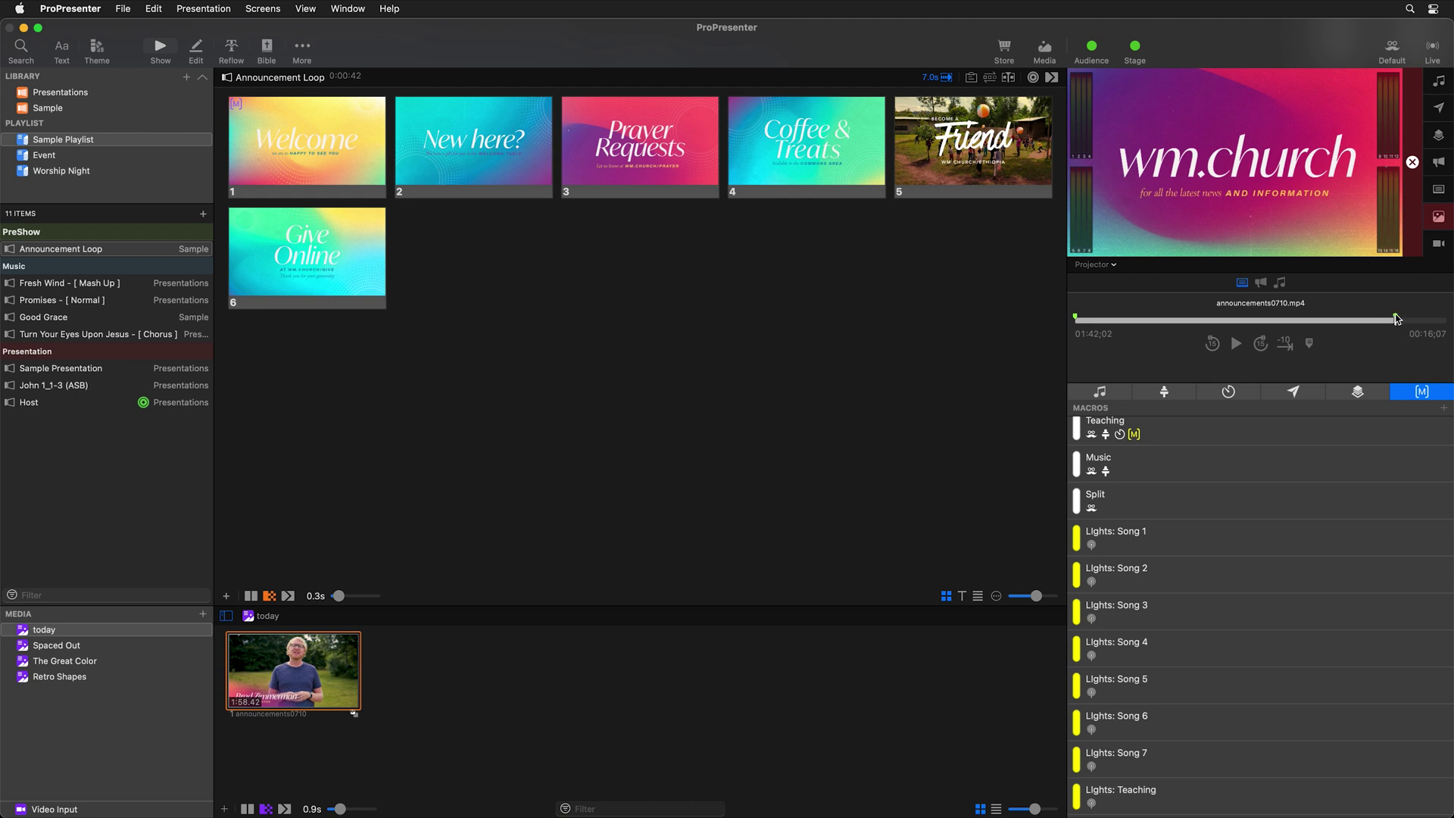
- Name the new marker near the end of the video "End"
right_click(1397, 319)
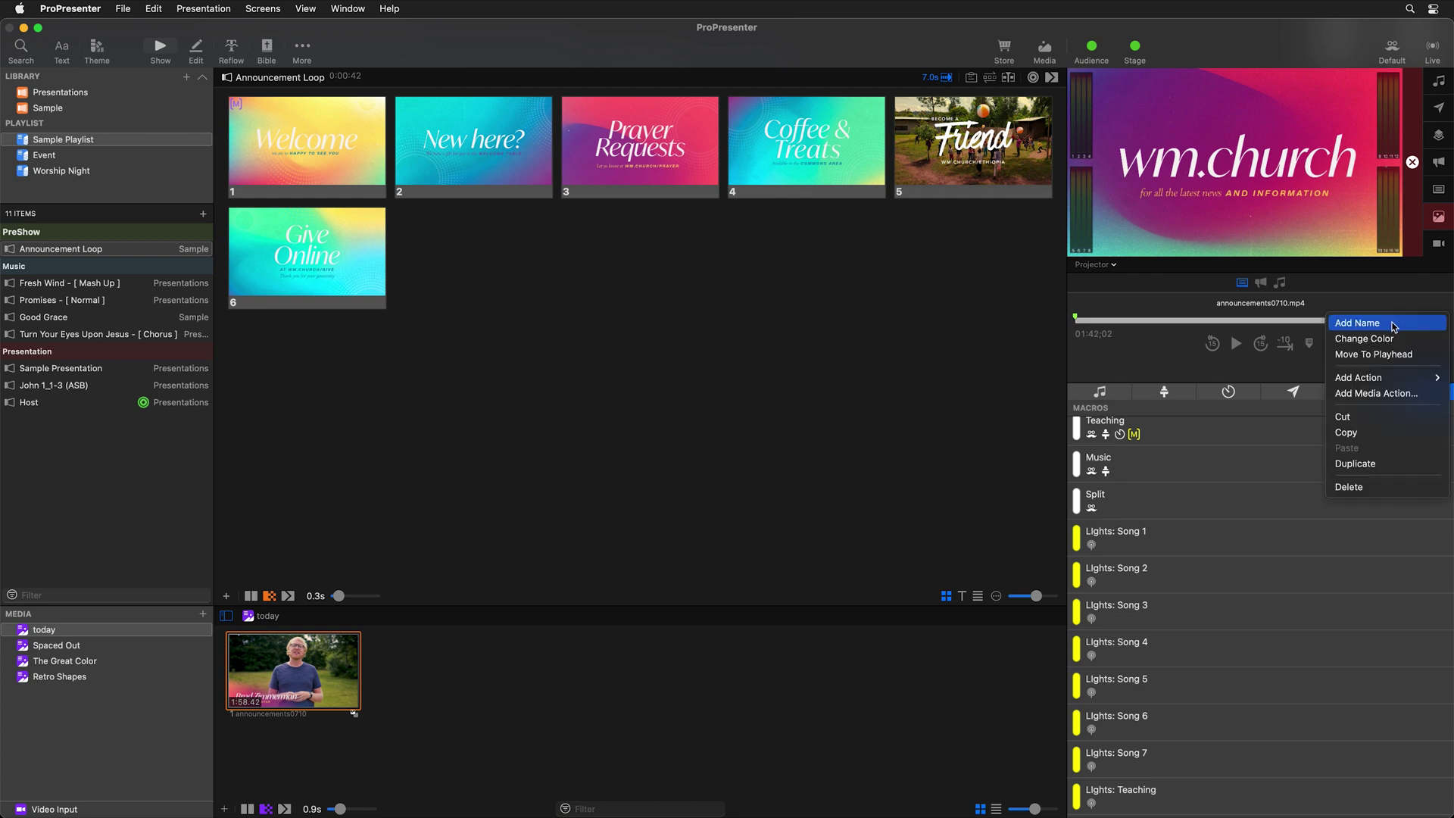
left_click(1392, 324)
type("End")
key("Return")
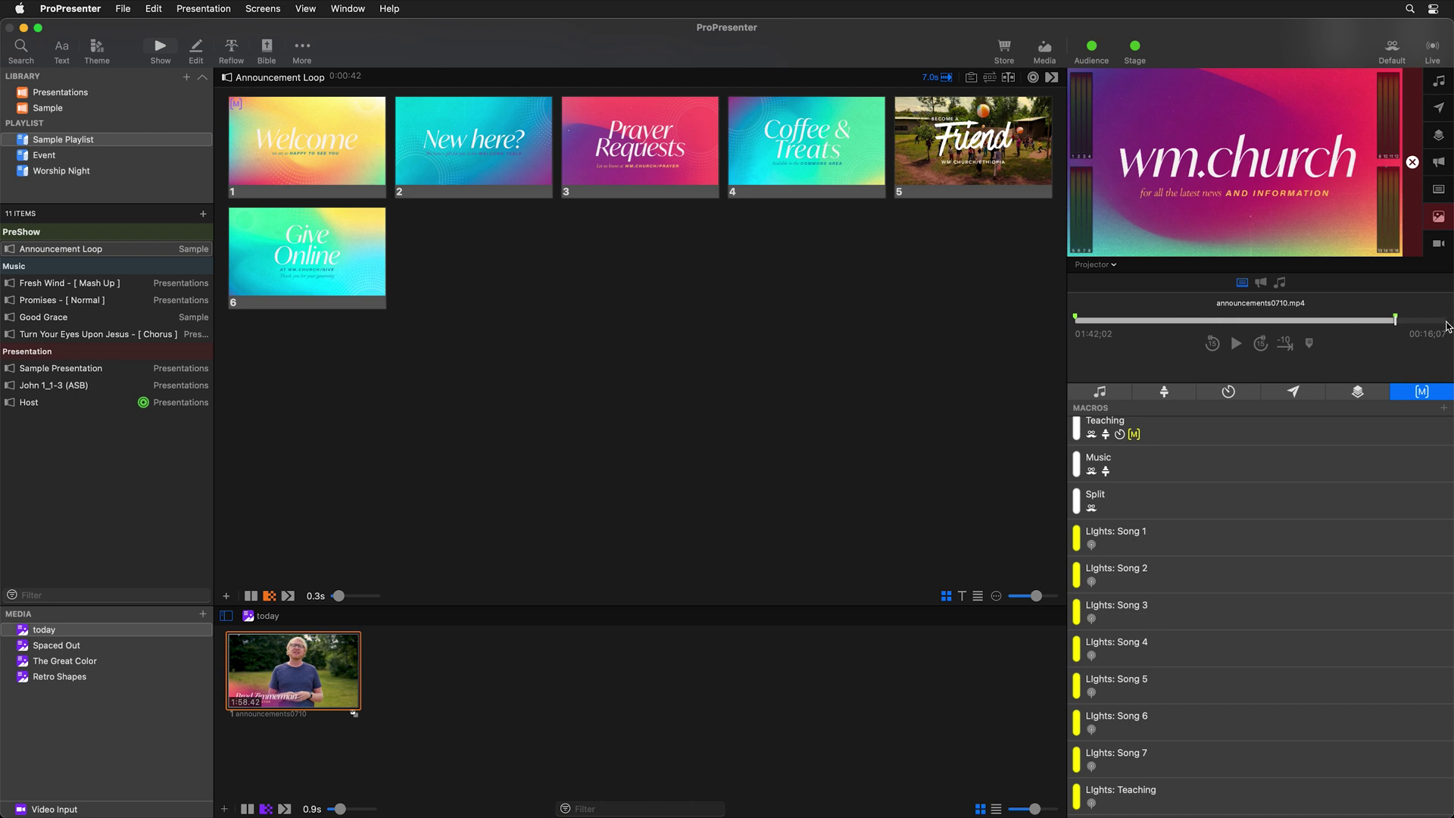
- Clear the playing video and delete the countdown text object from the Video Countdown layout in the Stage Editor
key("F3")
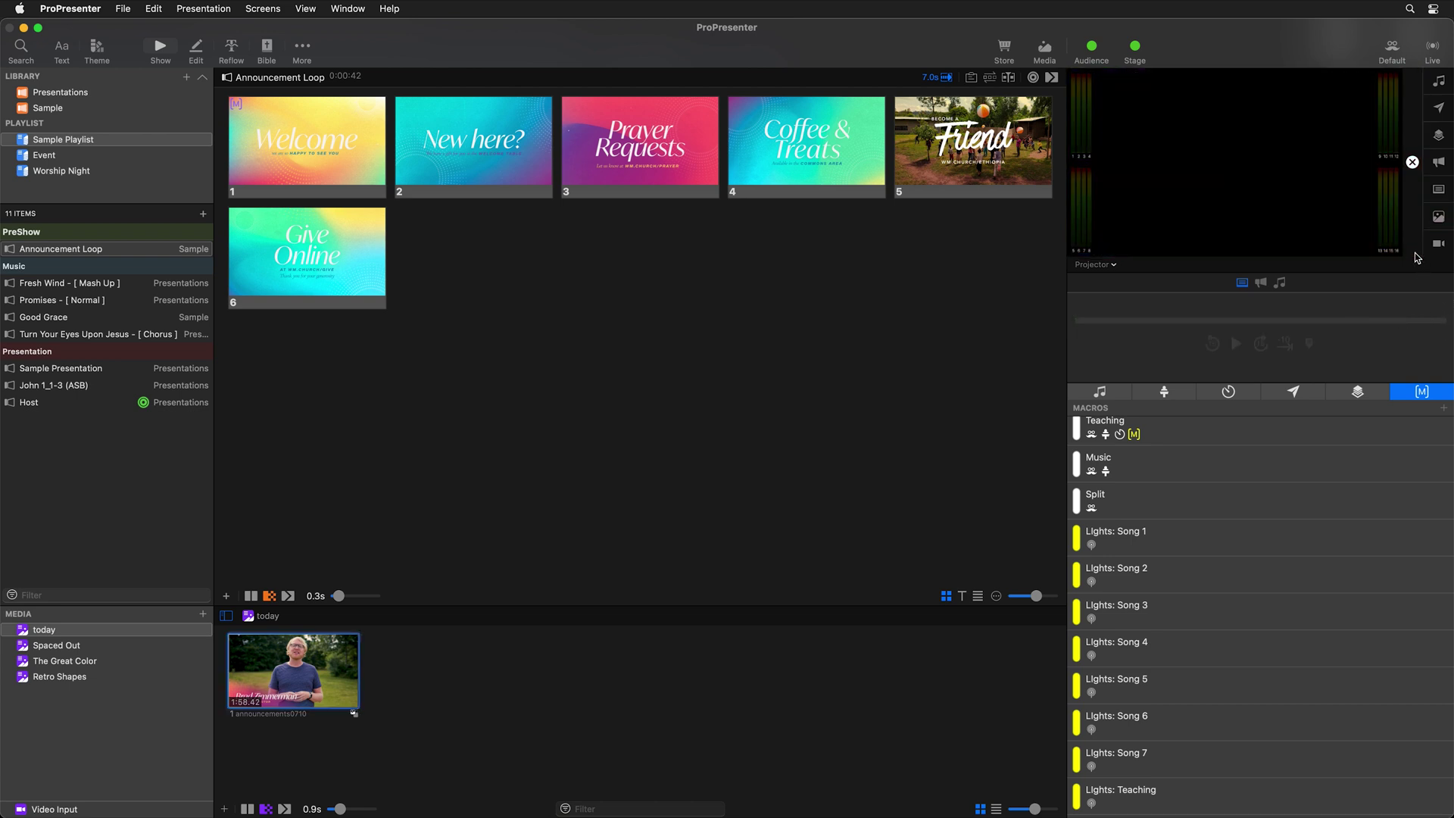
left_click(302, 47)
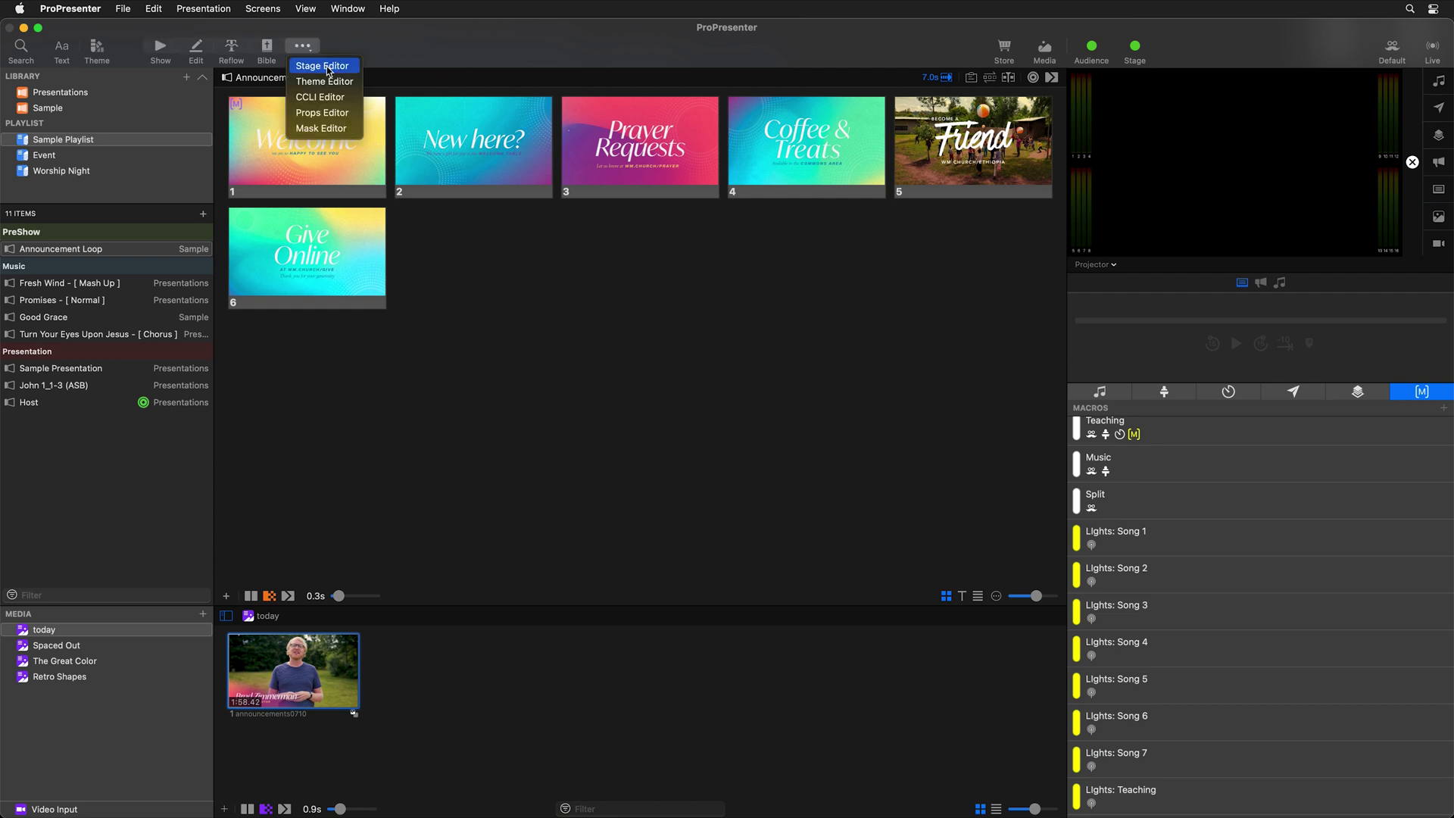
left_click(328, 68)
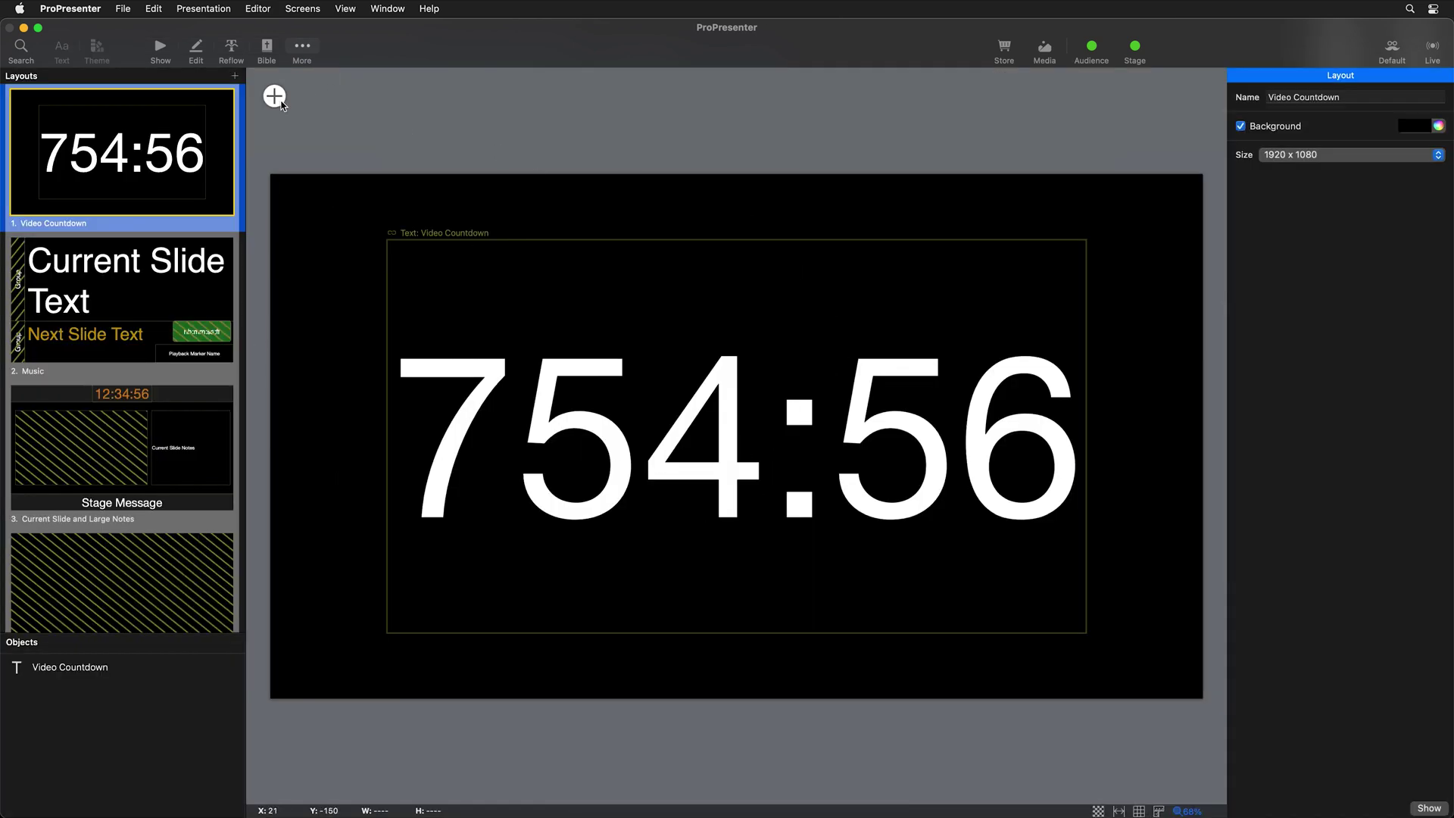
left_click(274, 96)
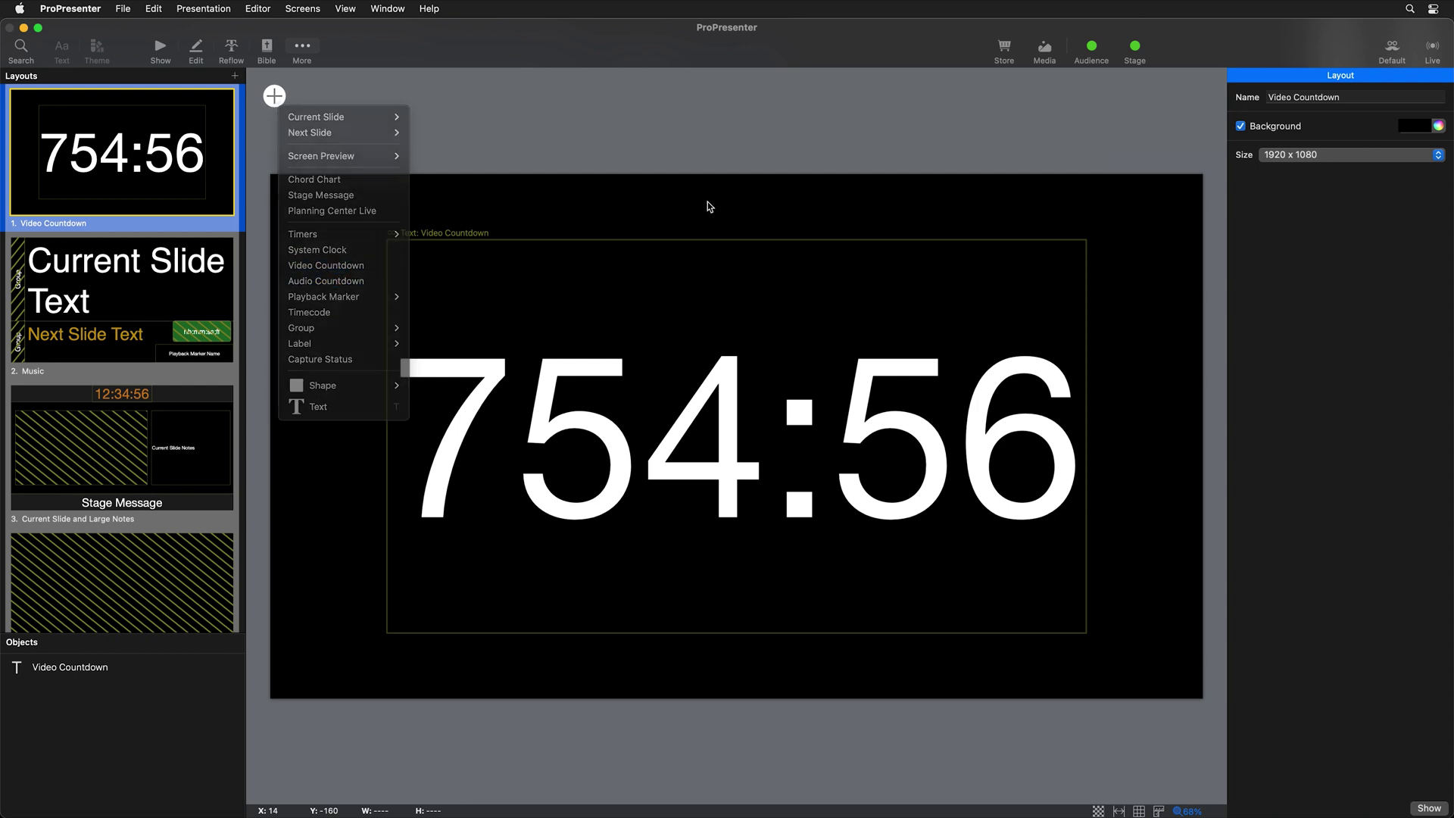
left_click(711, 429)
left_click(710, 429)
key("Delete")
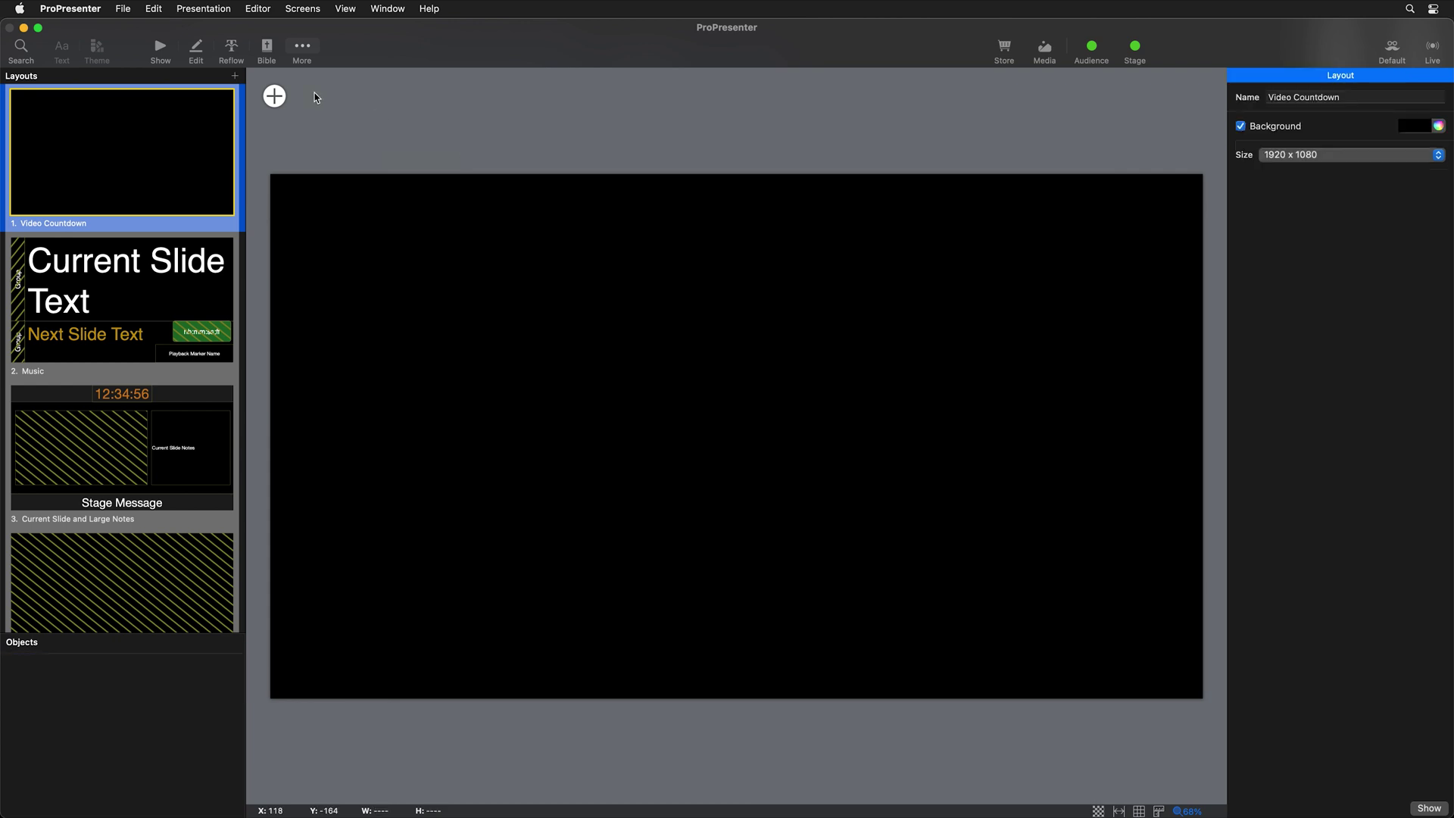
- Add a text object linked to the last playback marker to the Video Countdown layout, with its scaling set to Text up
left_click(274, 97)
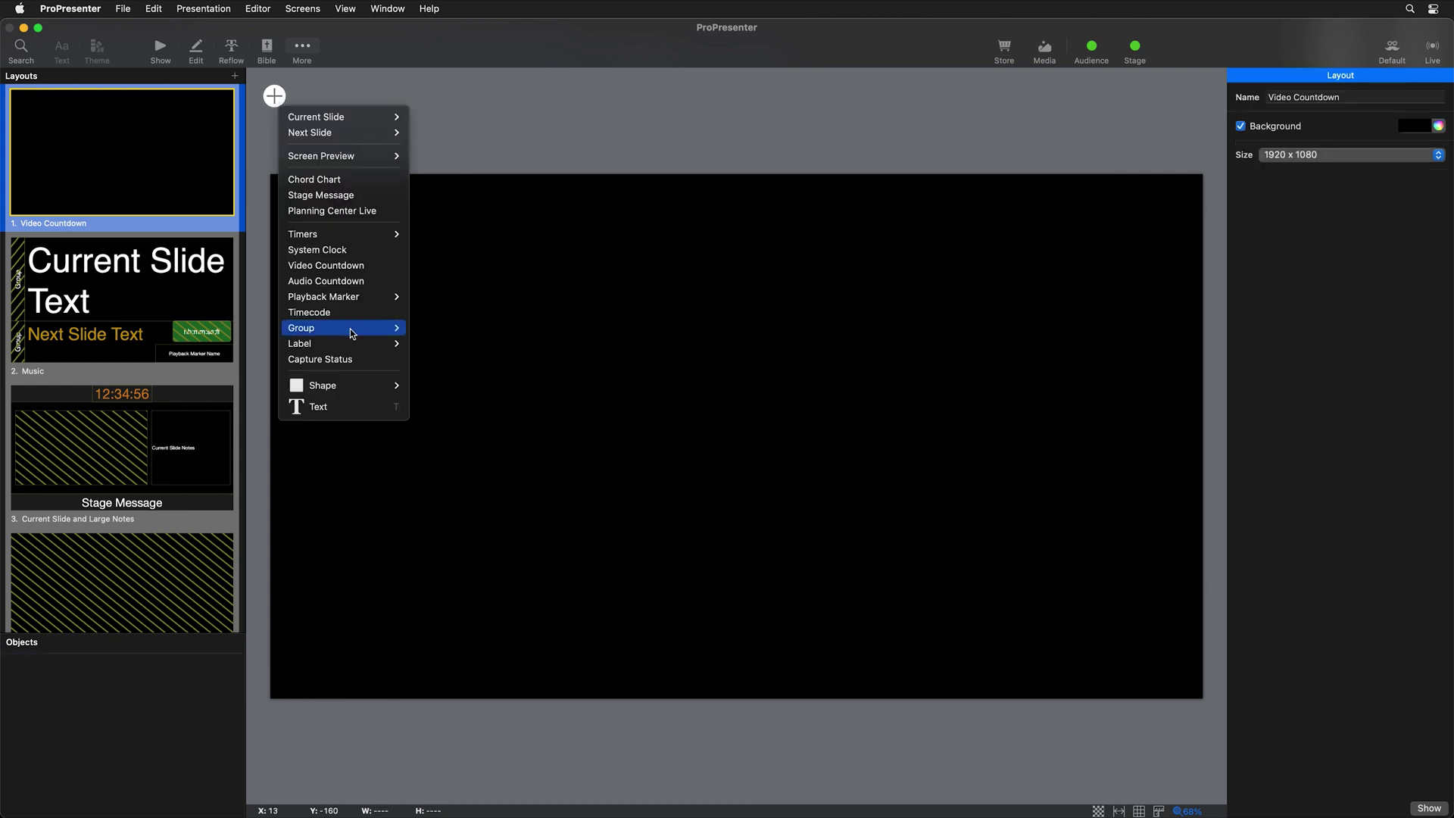
mouse_move(351, 294)
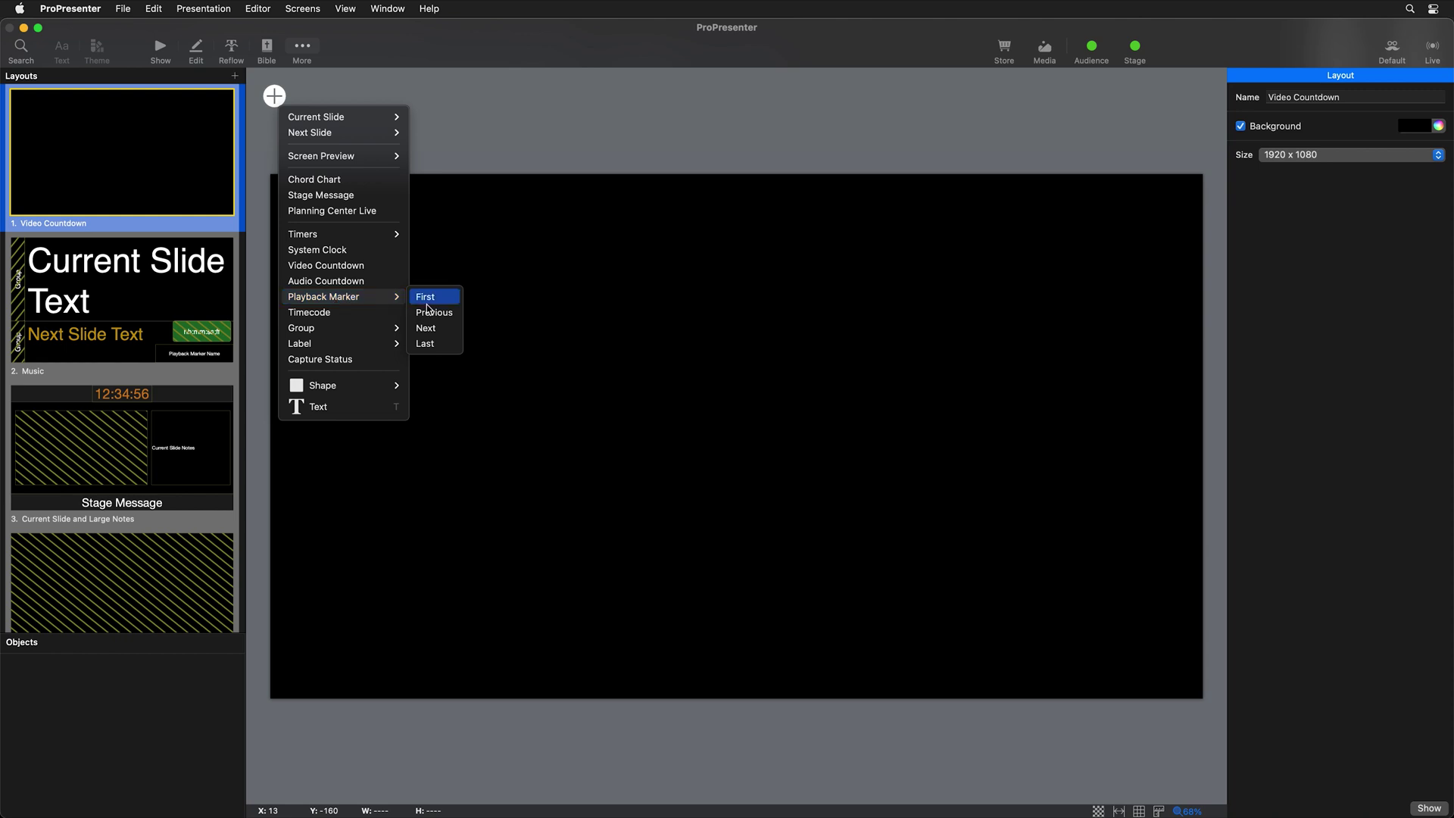
left_click(438, 347)
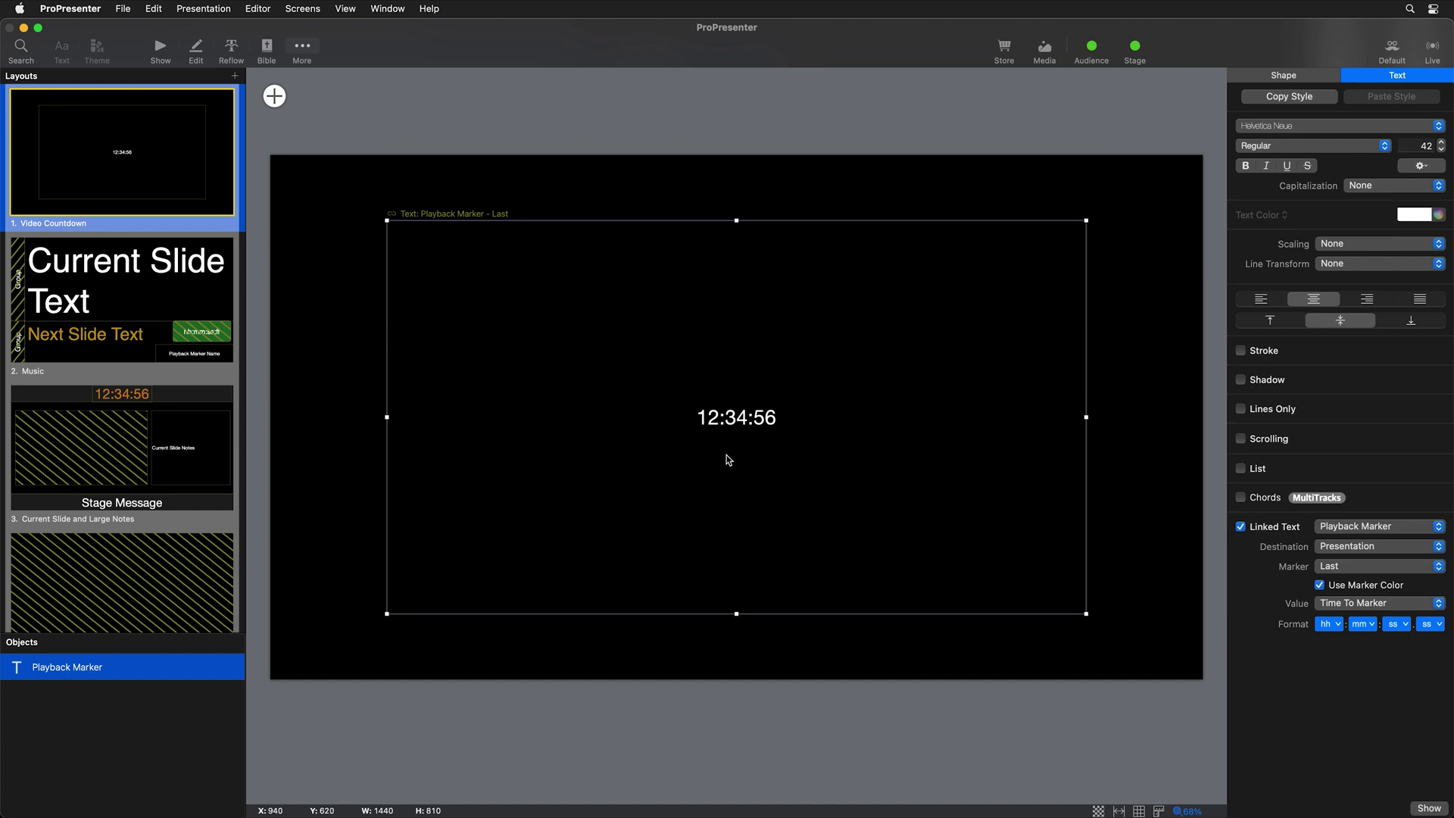
left_click(1335, 244)
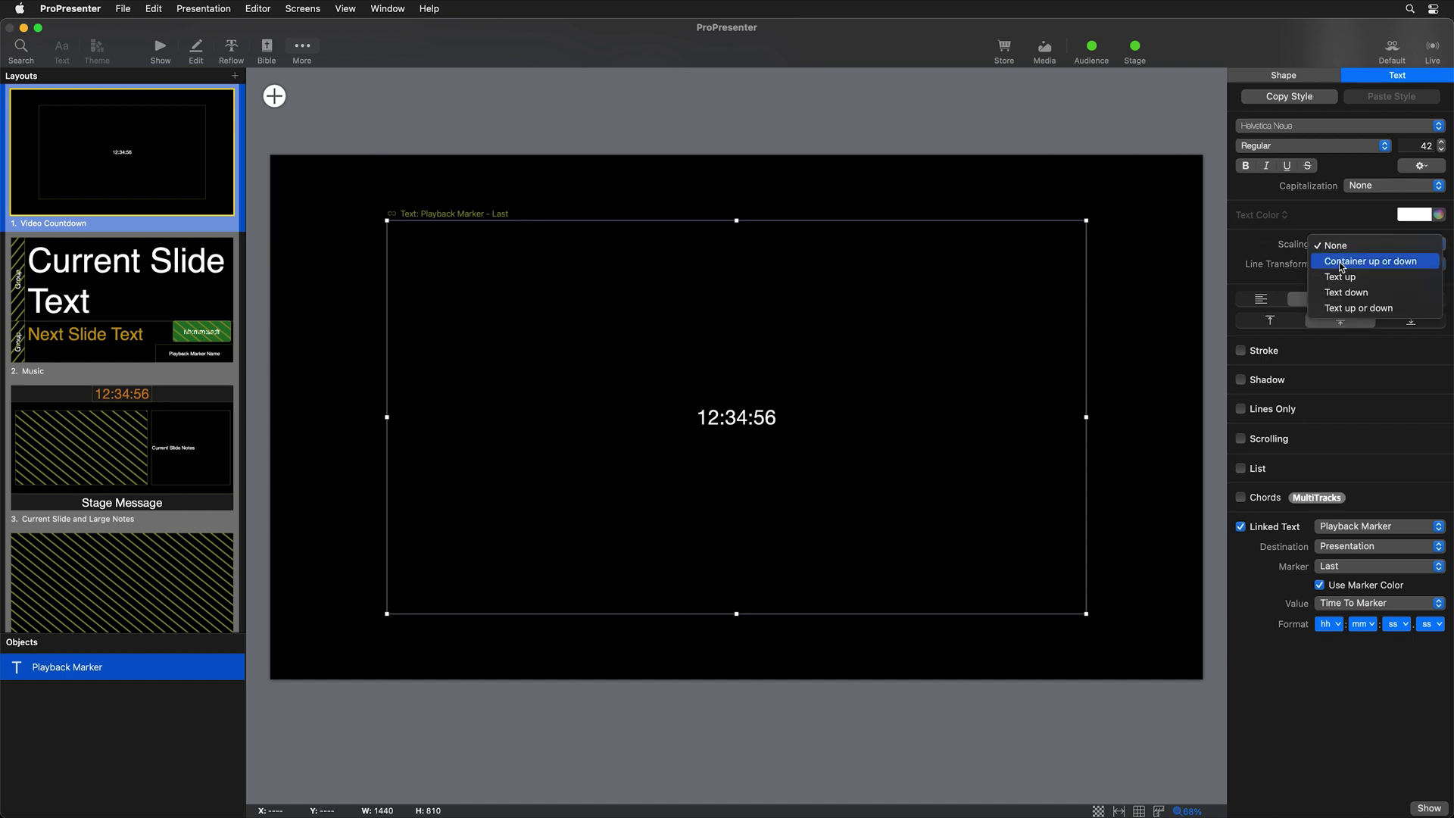
left_click(1346, 277)
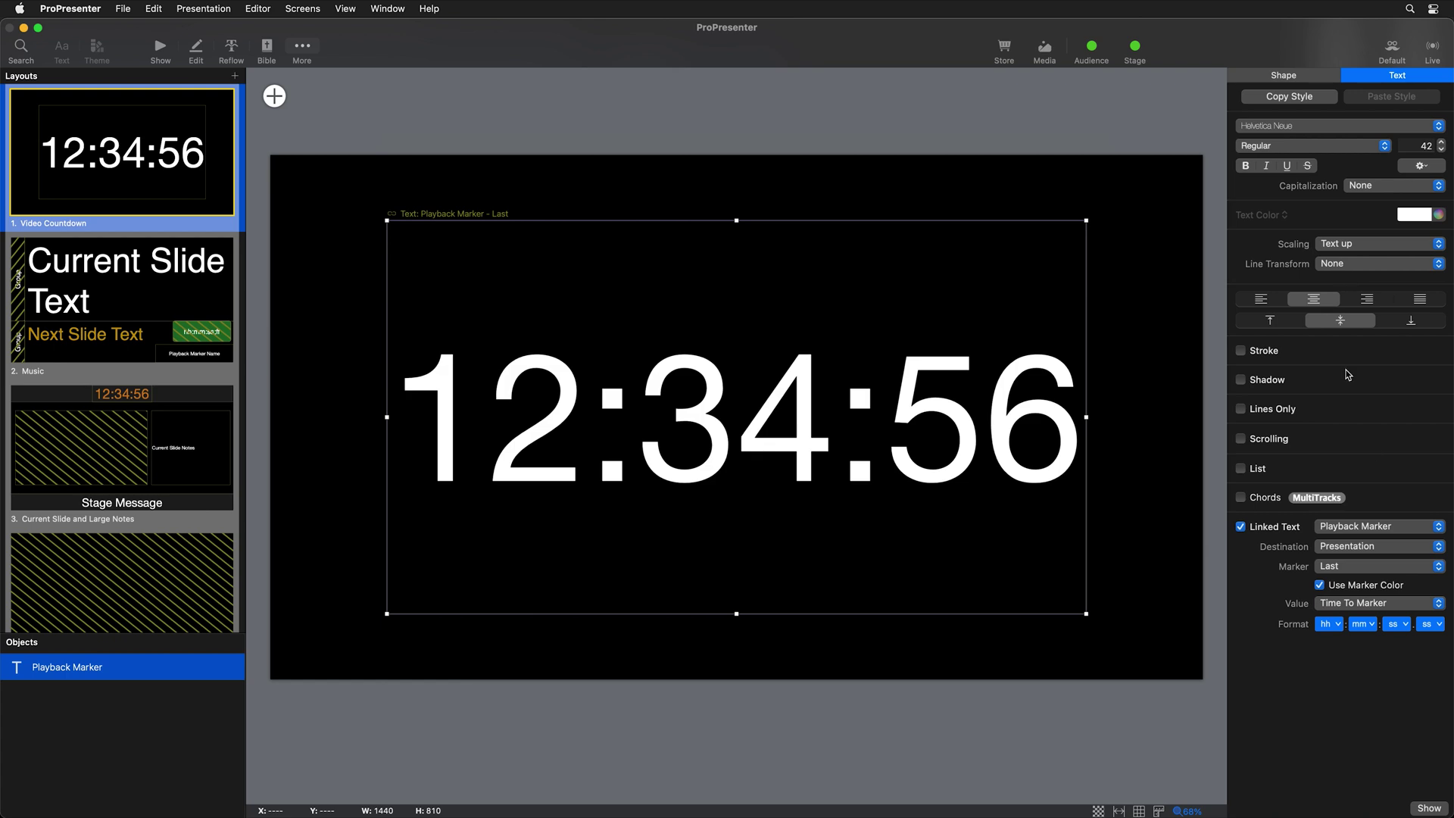
- Remove the hours and fractional seconds from the marker countdown's format and turn off Use Marker Color
left_click(1328, 625)
left_click(1326, 672)
left_click(1438, 625)
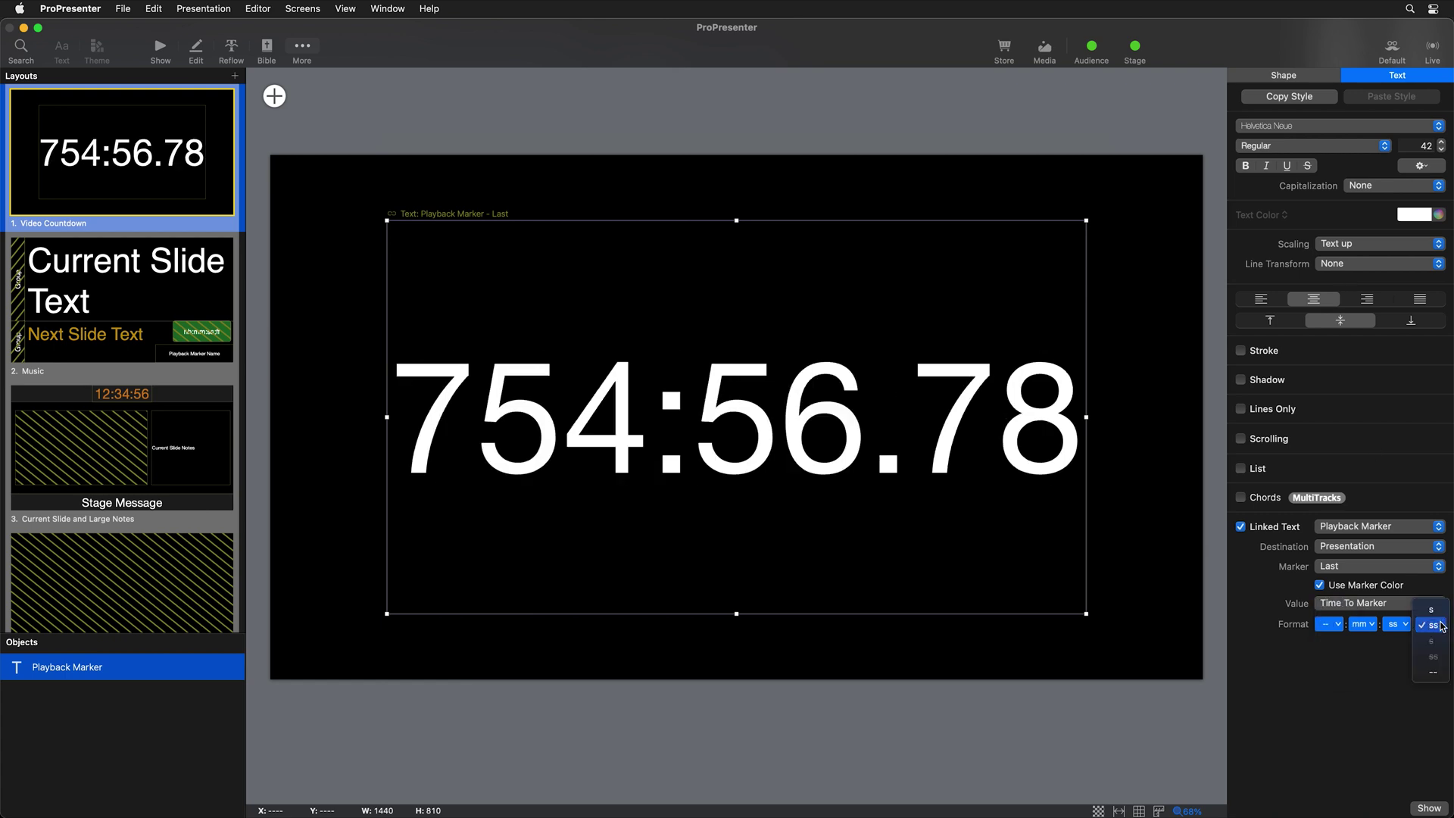
left_click(1427, 671)
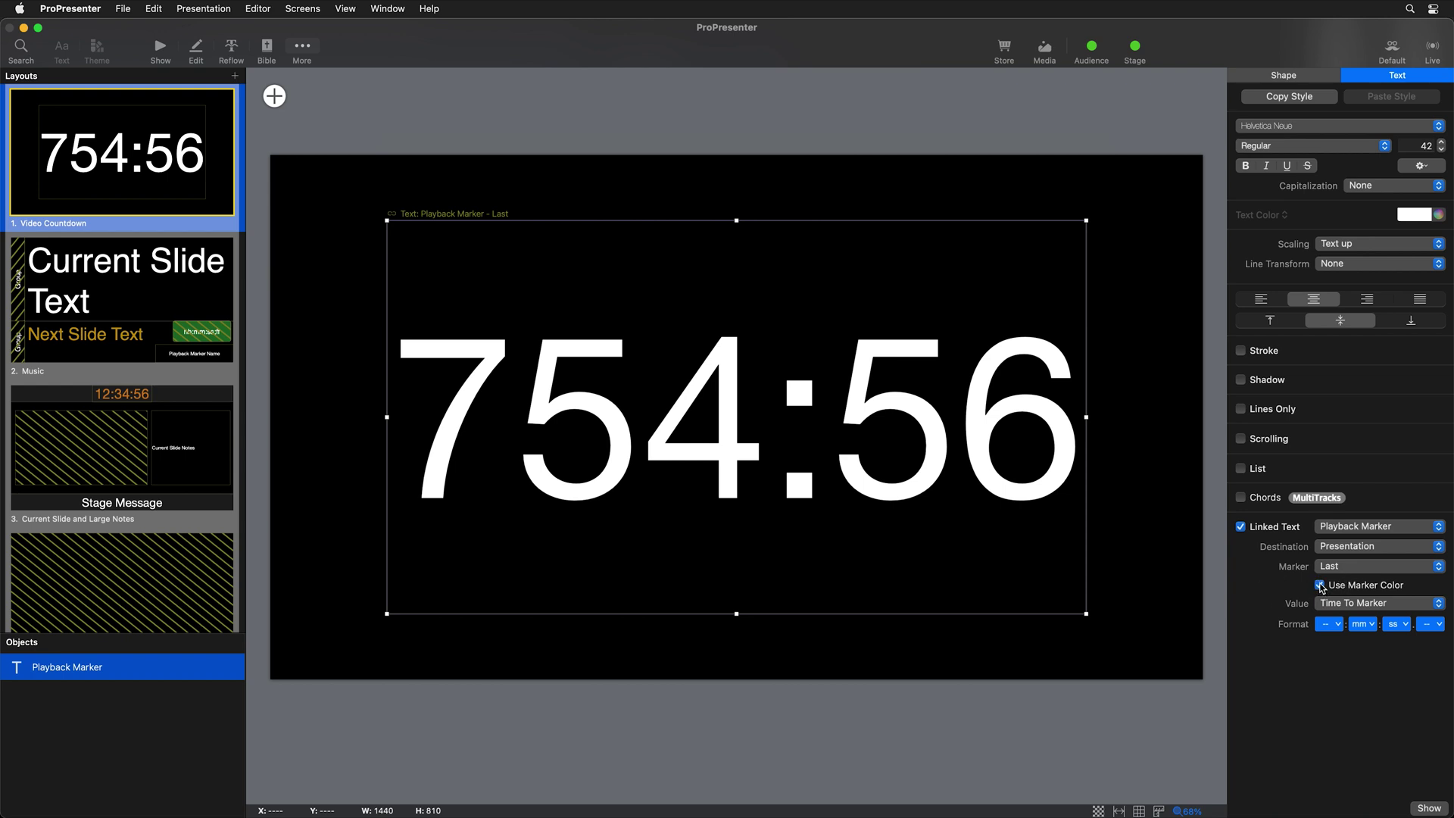
left_click(1320, 585)
- Return to the Show view and switch the output preview to Stage Screen
left_click(161, 51)
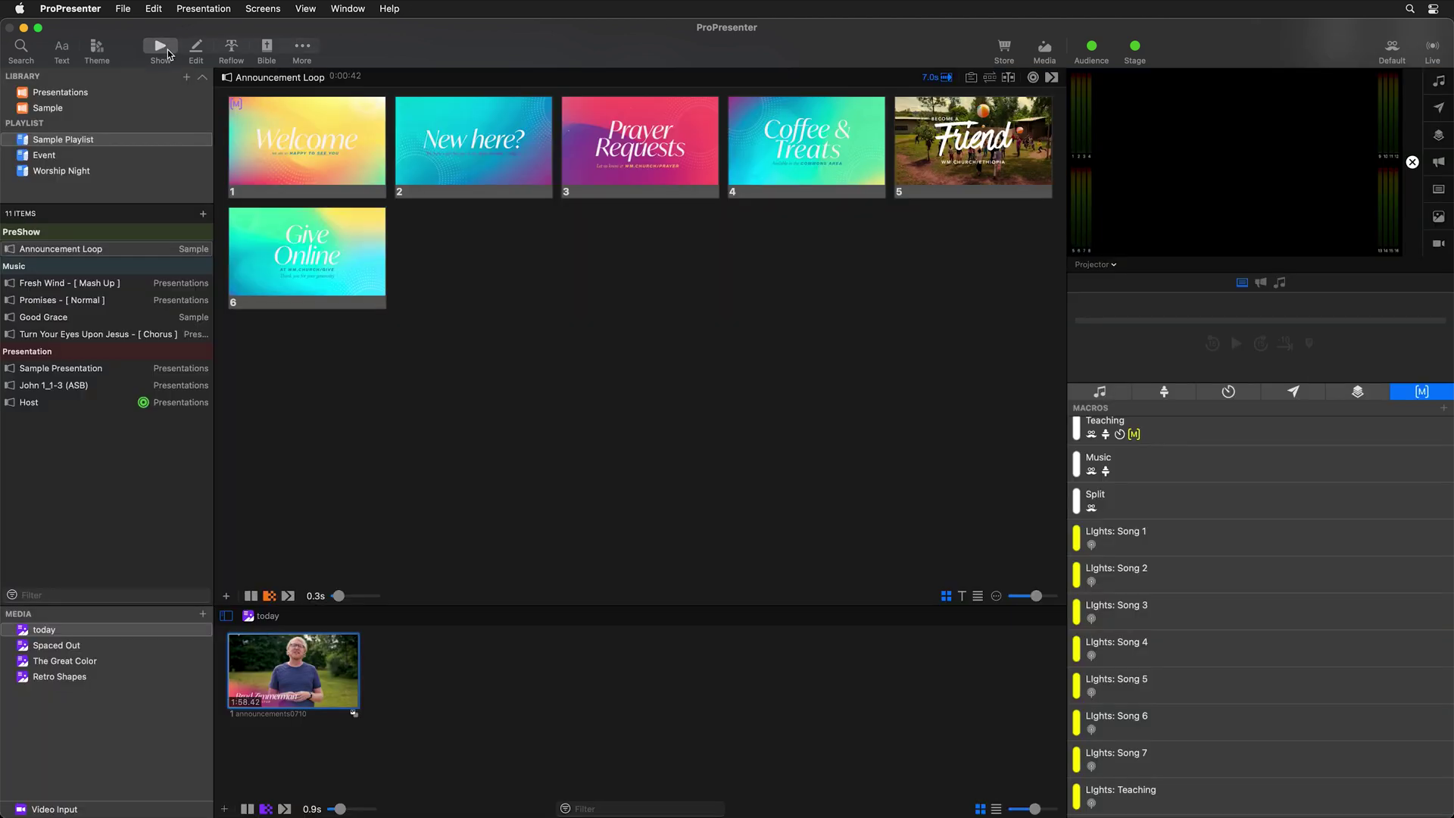
left_click(1111, 265)
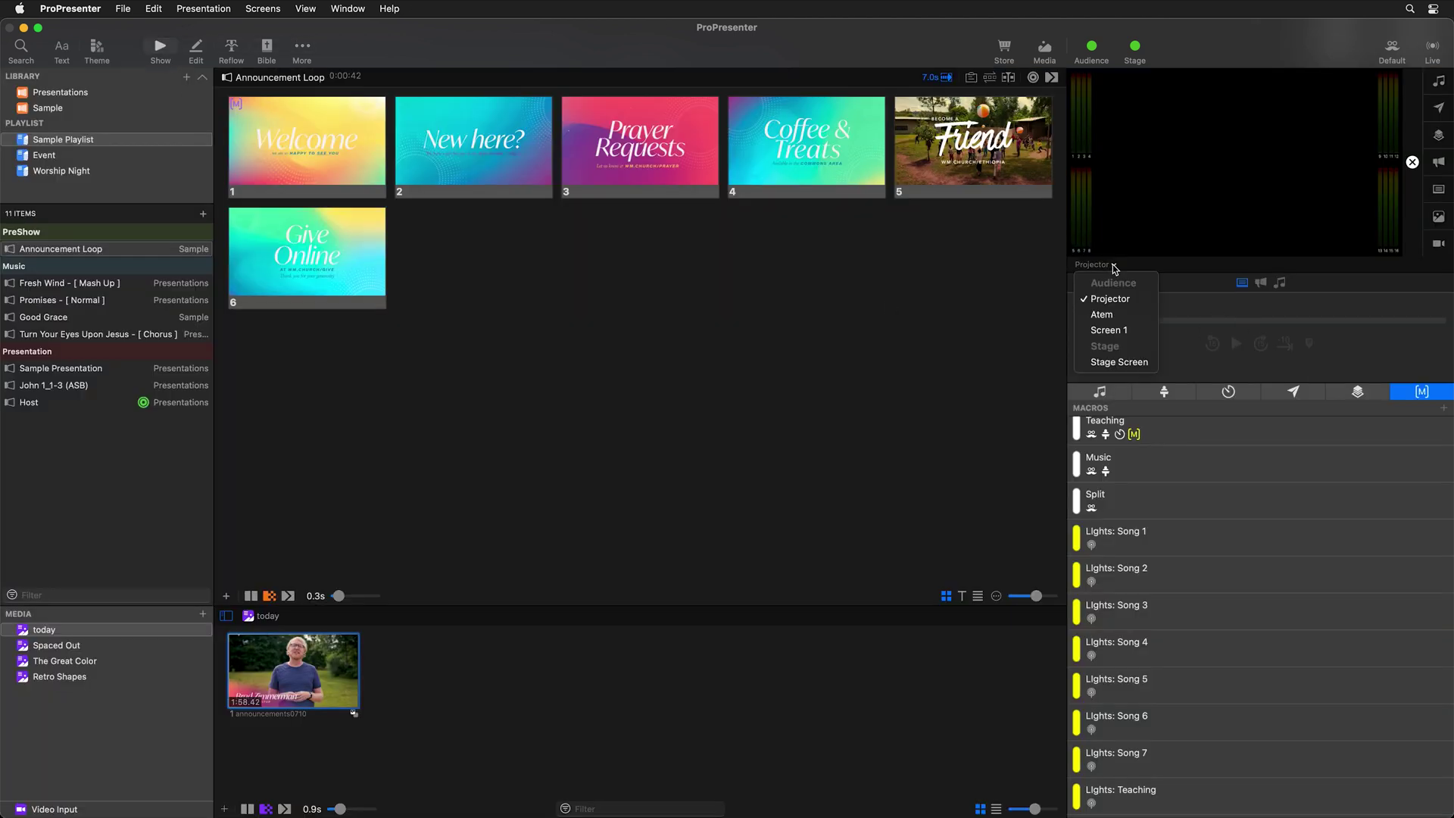
left_click(1126, 362)
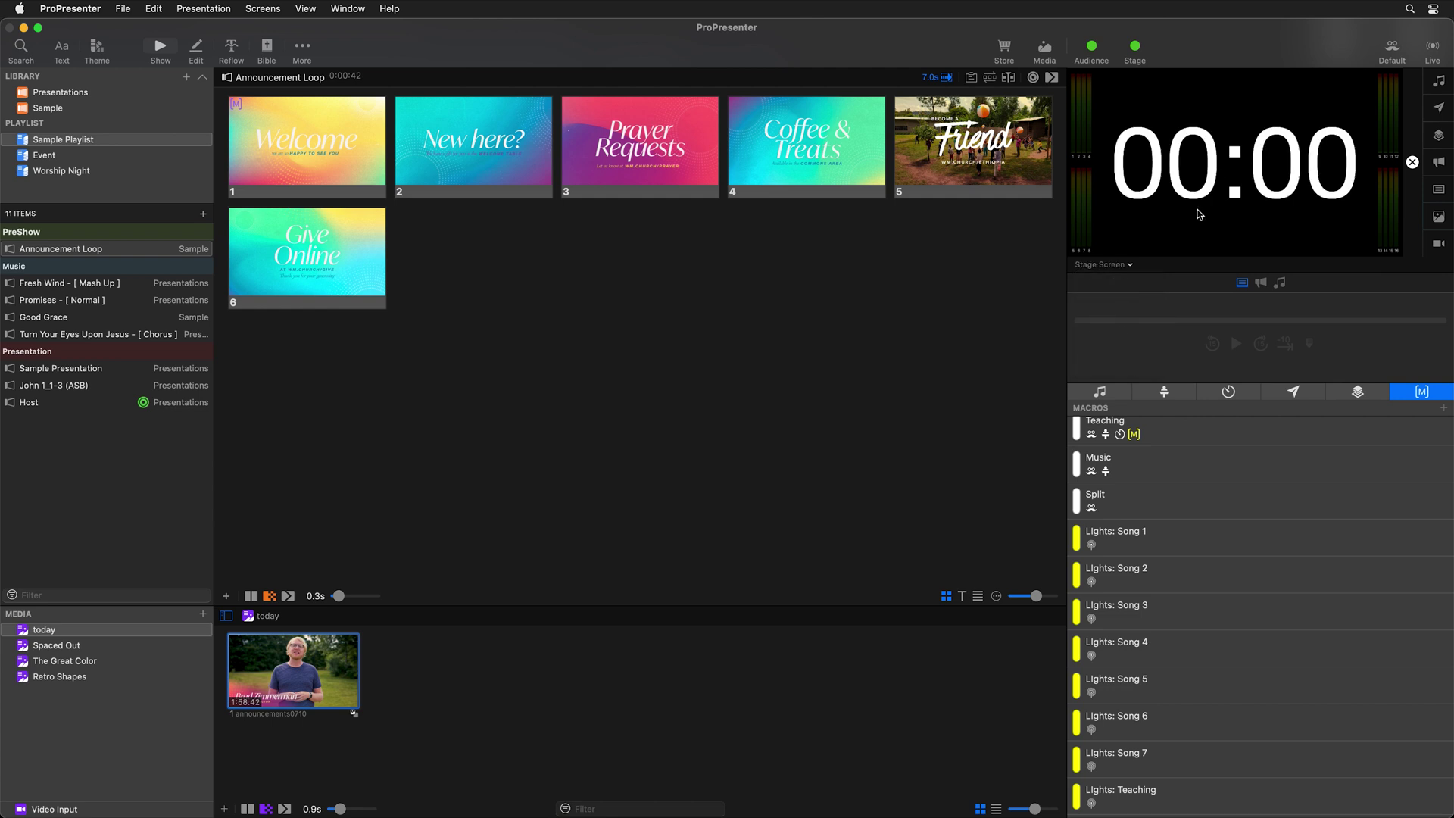
- Play the announcements0710 video, skip to just before its End marker to check the stage countdown, and pause after passing it
left_click(243, 711)
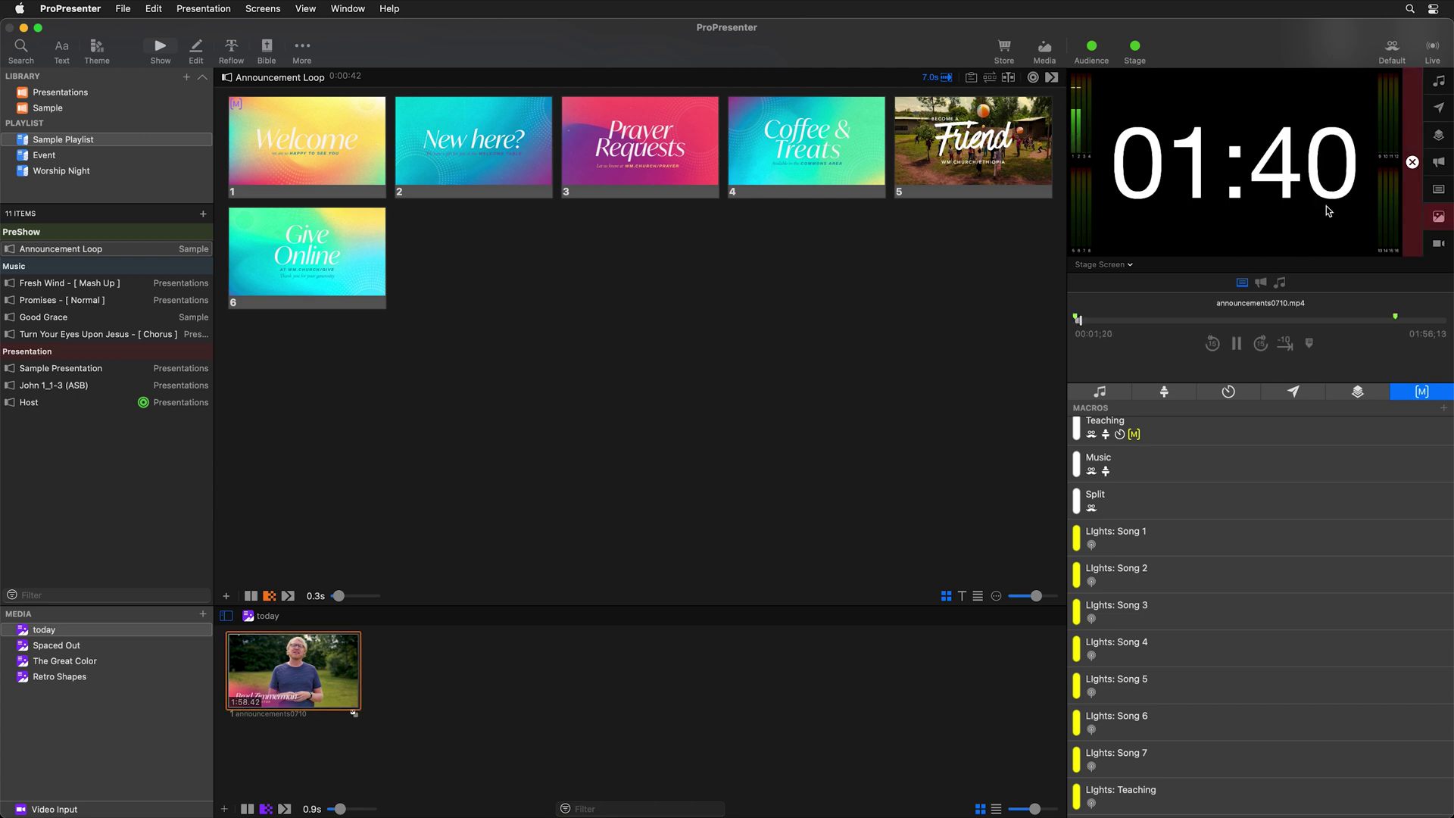
left_click(1392, 321)
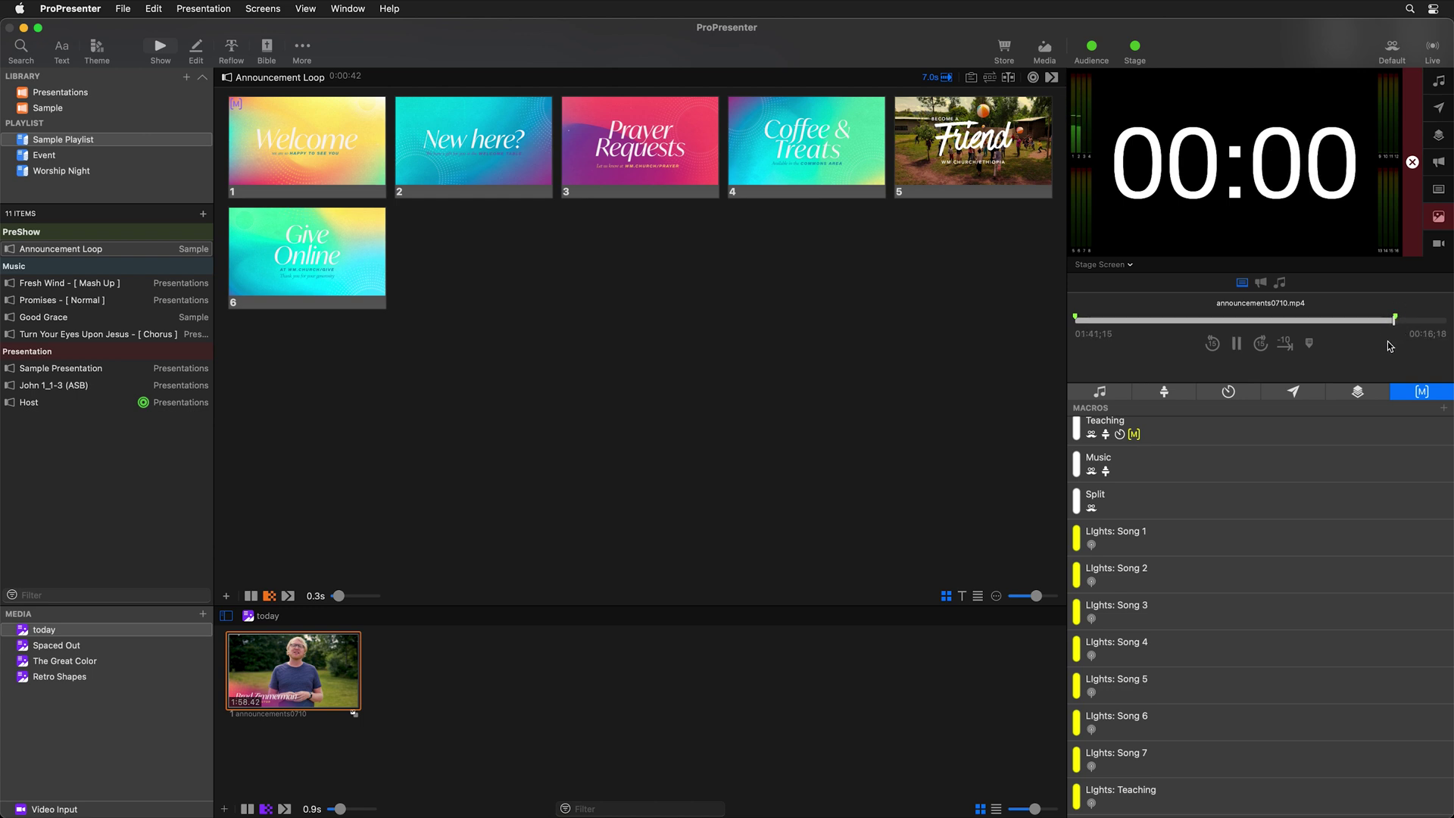
left_click(1234, 344)
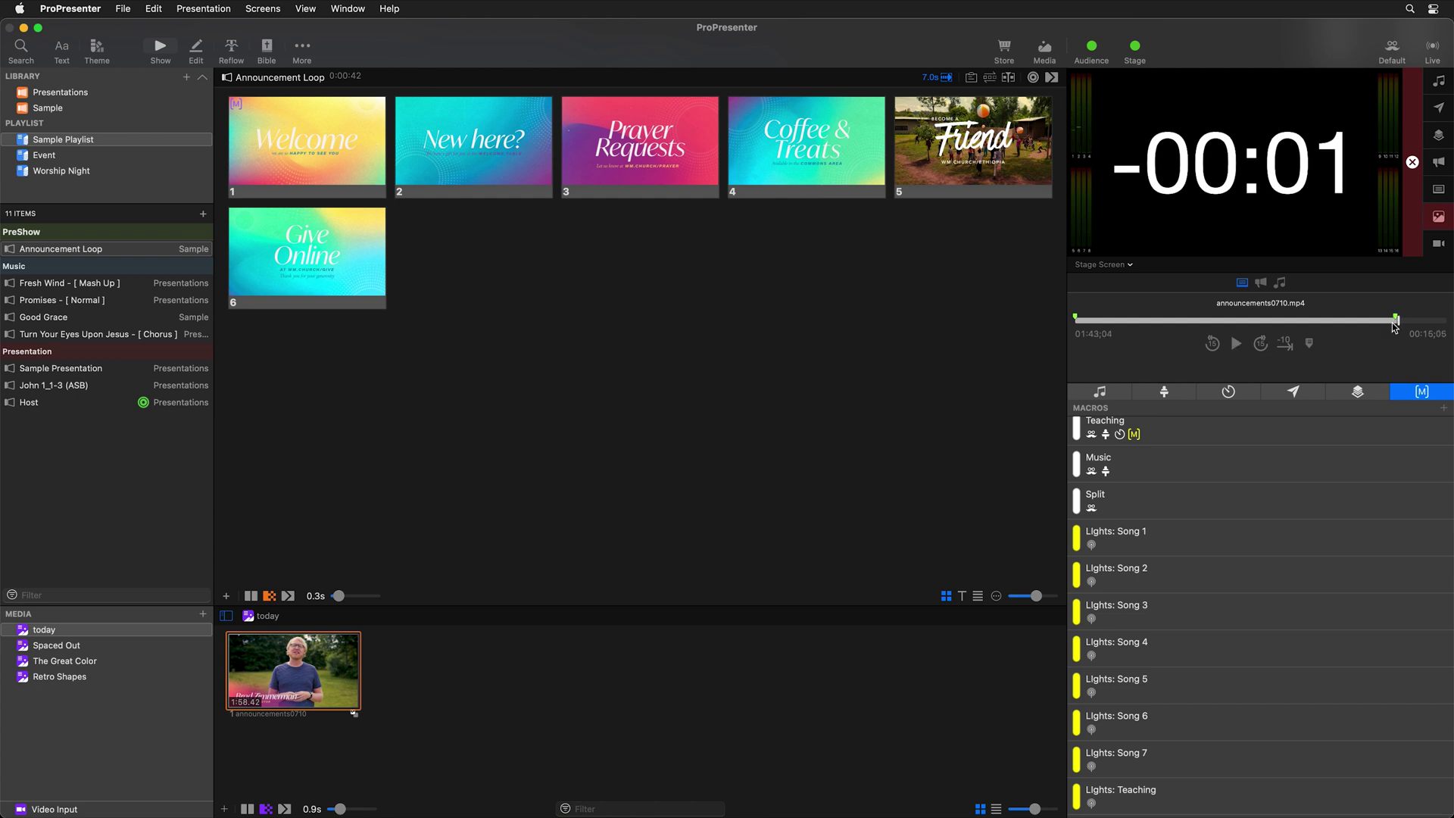
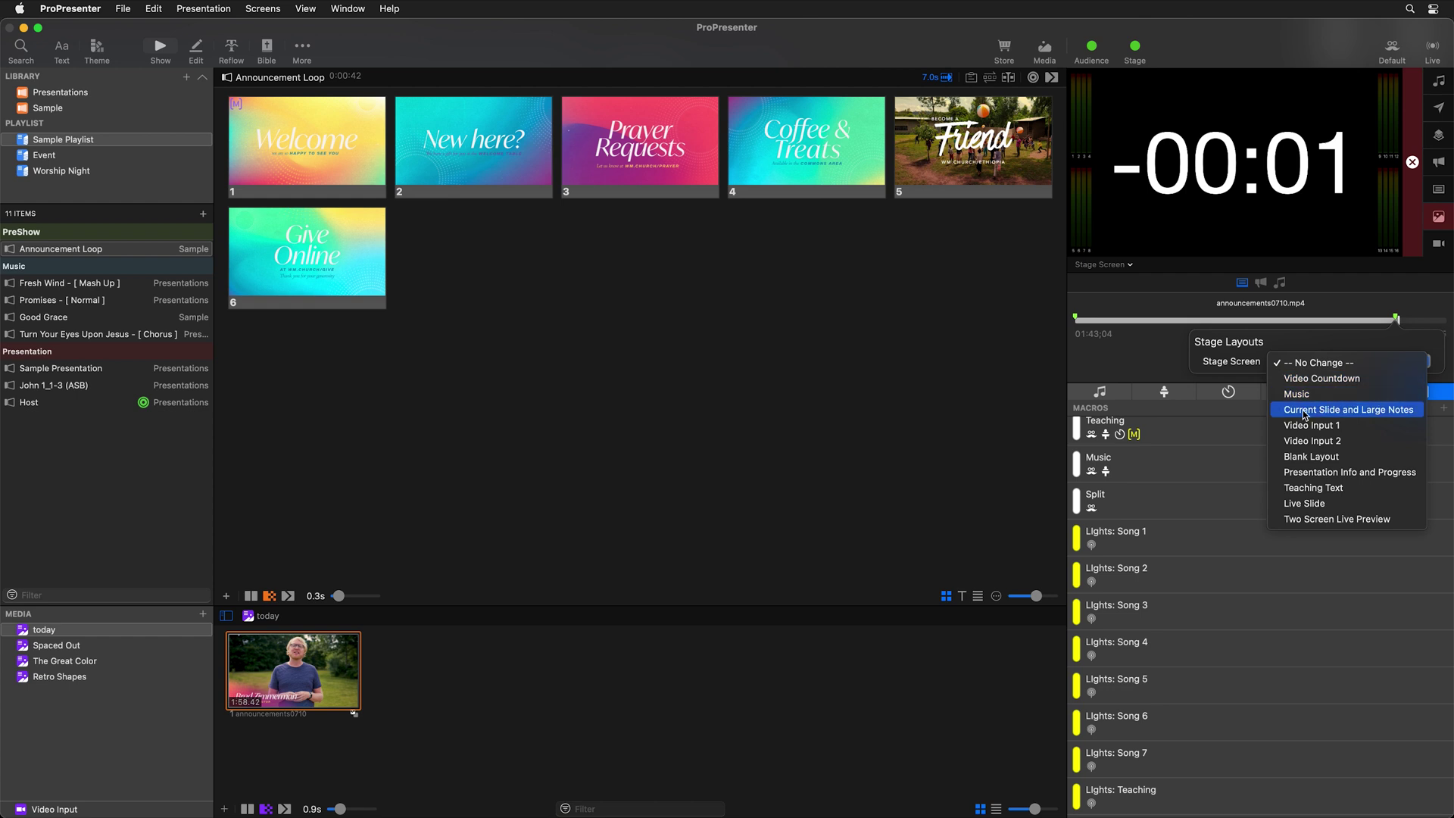
- Give the End marker a stage action with the Current Slide and Large Notes layout and a timer action starting the Segment Clock
left_click(1376, 413)
left_click(1401, 327)
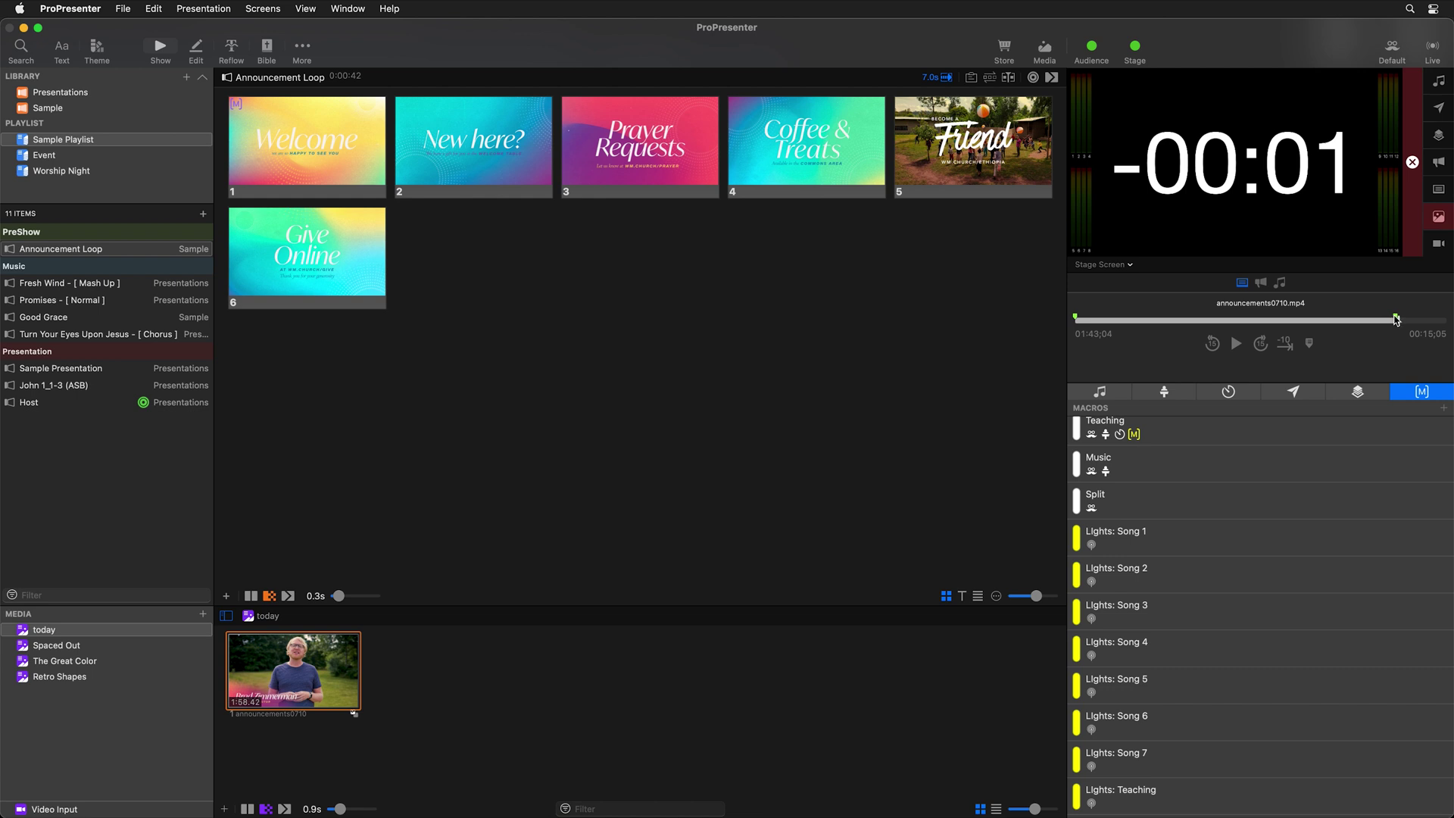
right_click(1395, 319)
mouse_move(1375, 384)
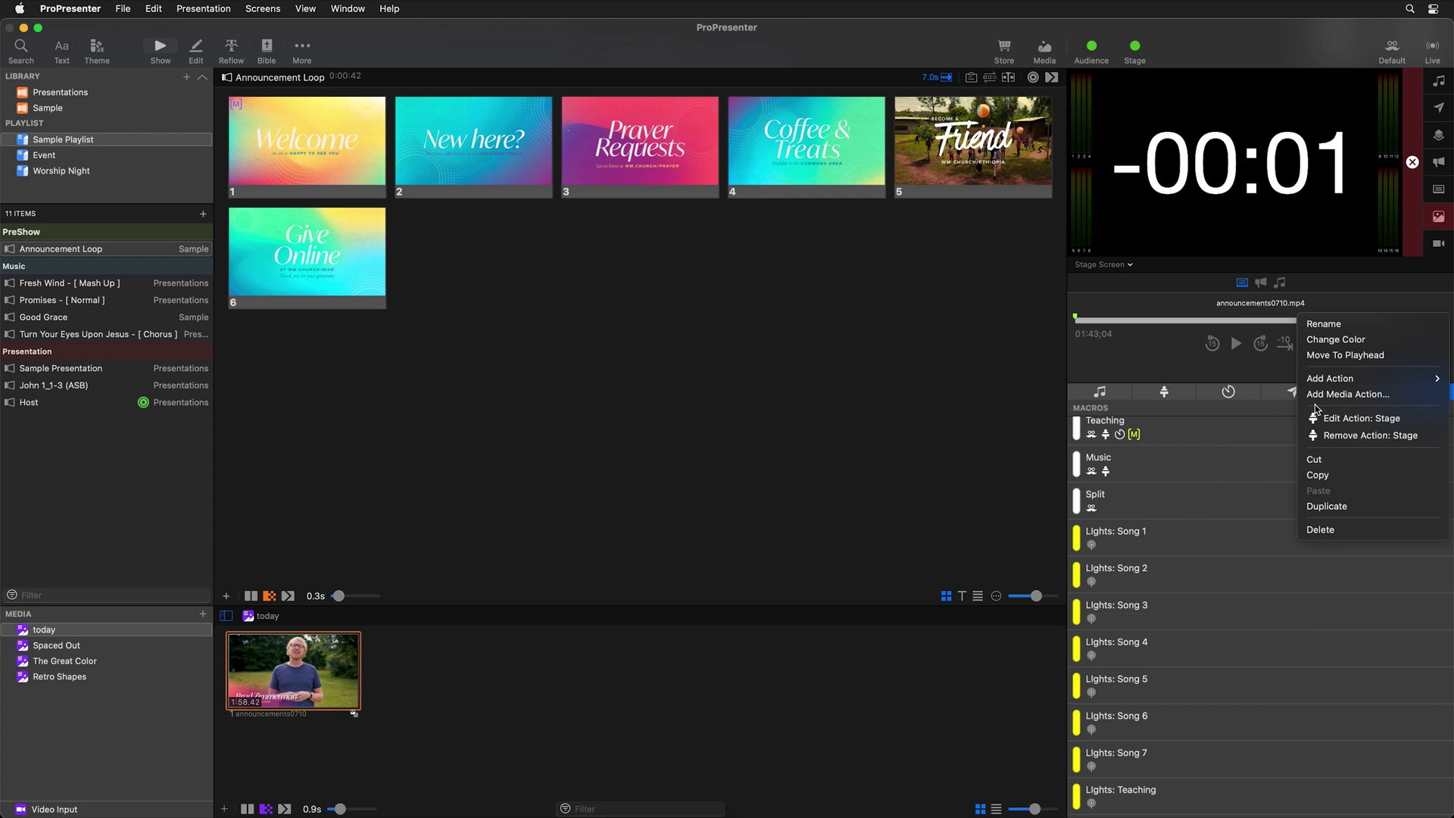
mouse_move(1218, 451)
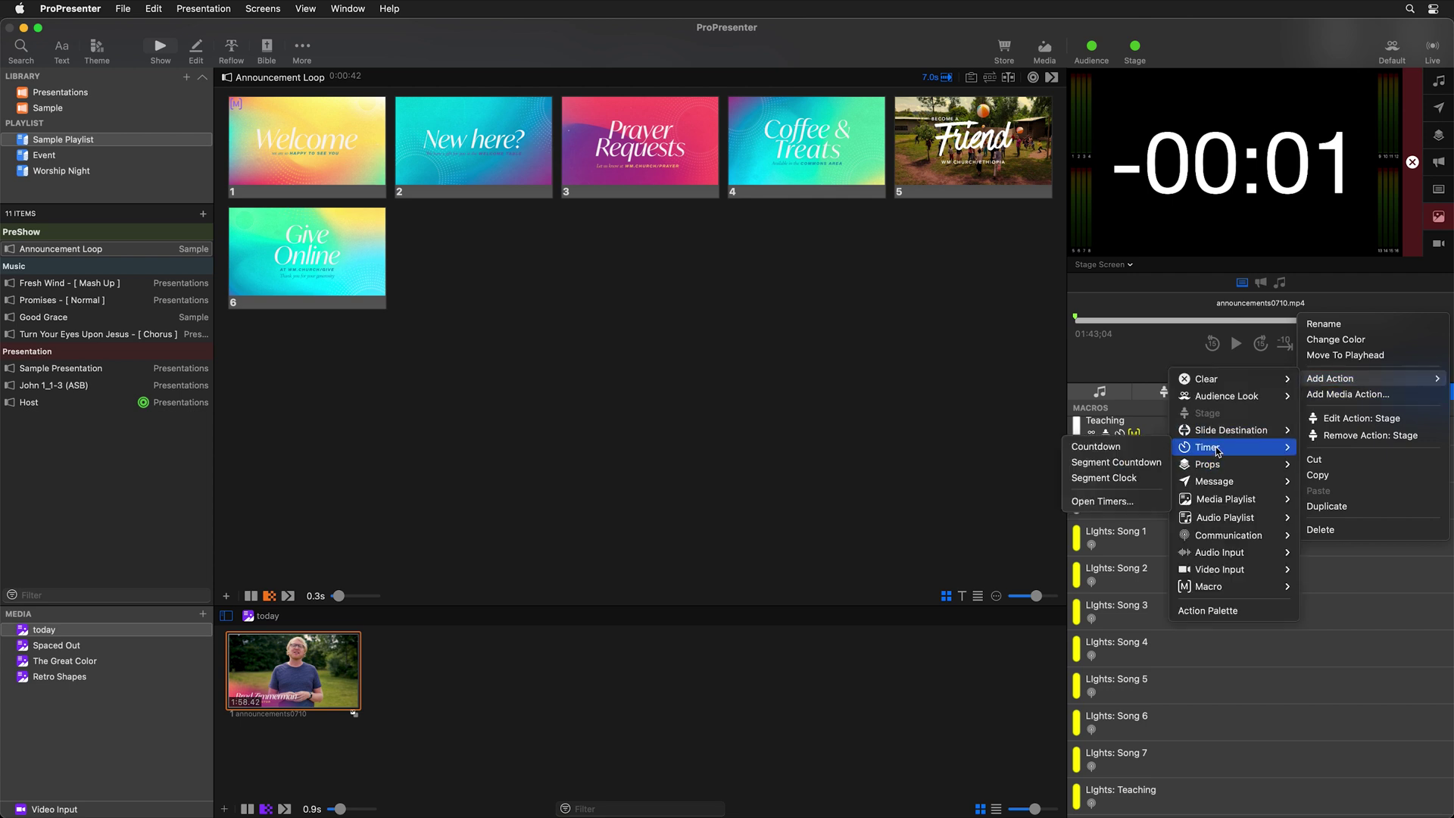
left_click(1133, 482)
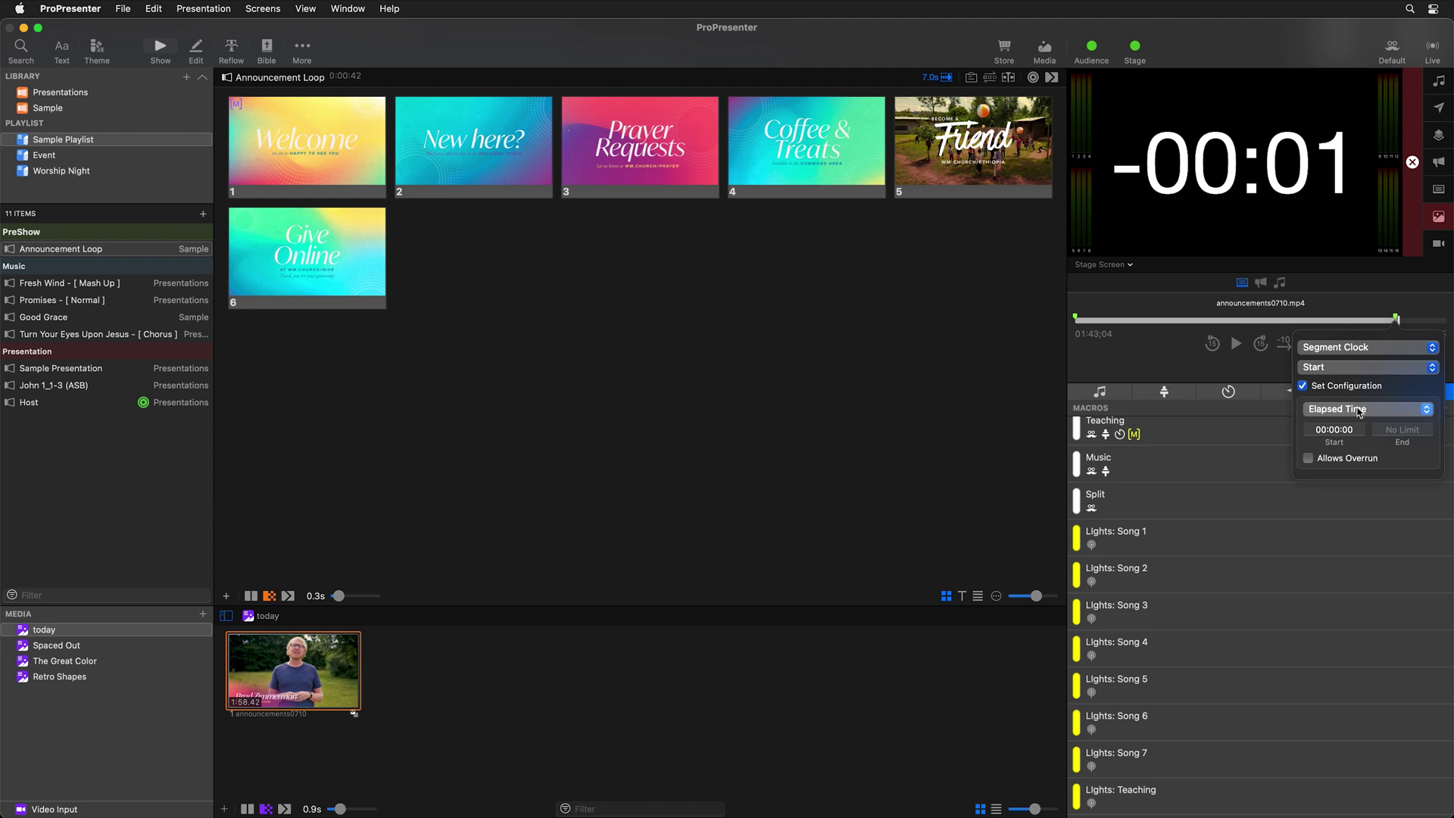
left_click(1253, 366)
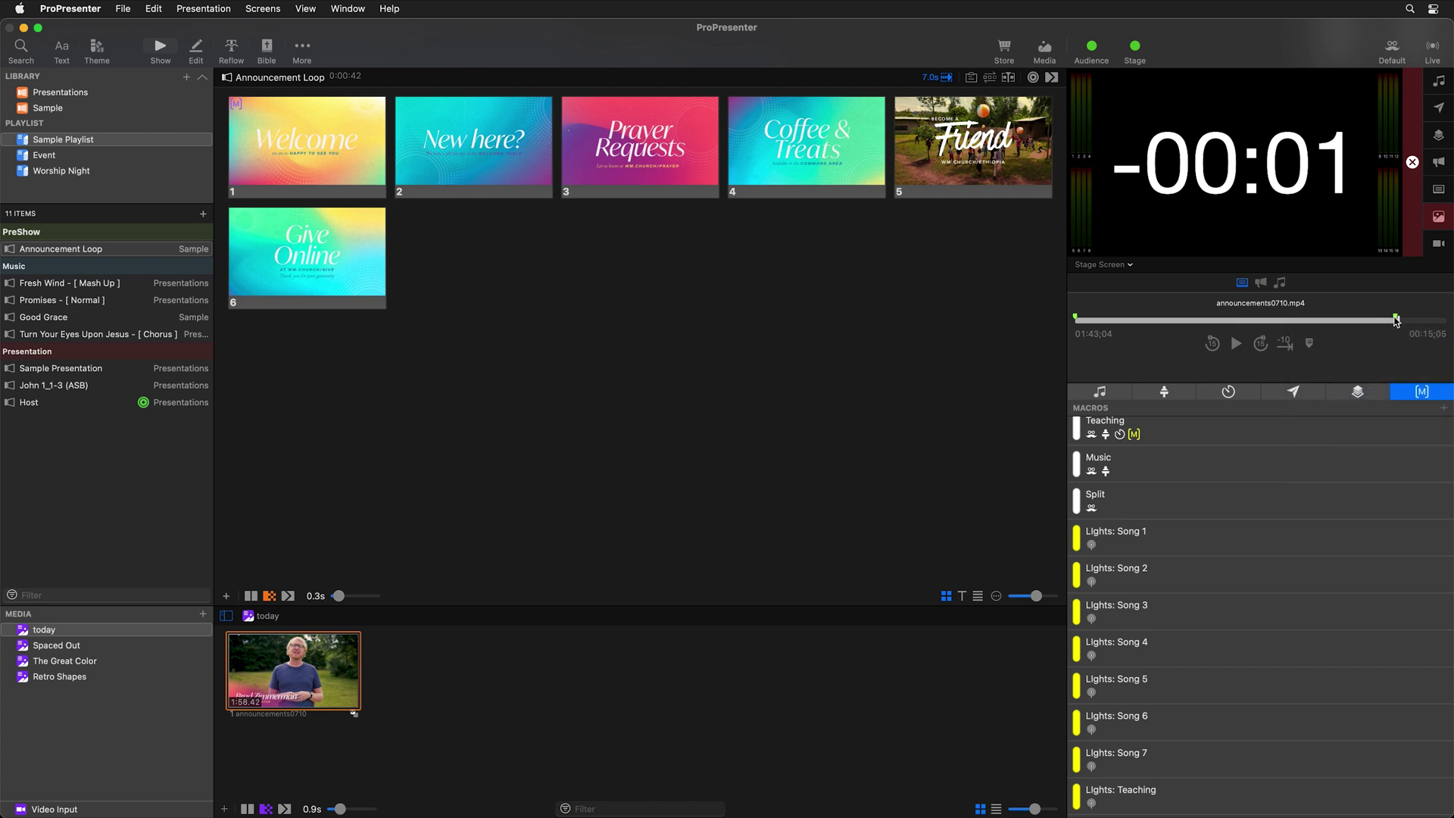
- Add a macro action to the End marker that triggers Lights: Host
mouse_move(1397, 321)
right_click(1397, 321)
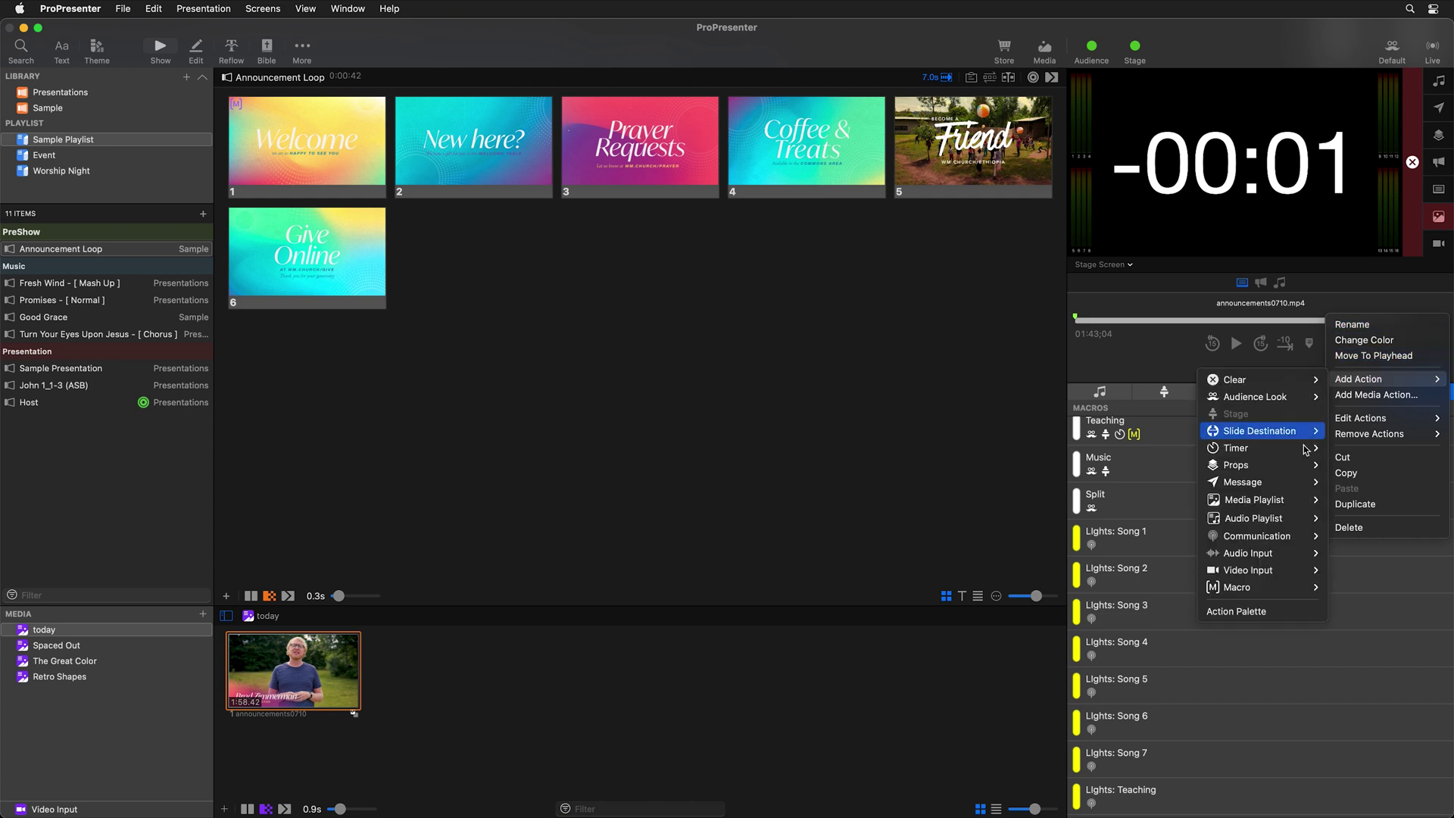
mouse_move(1245, 590)
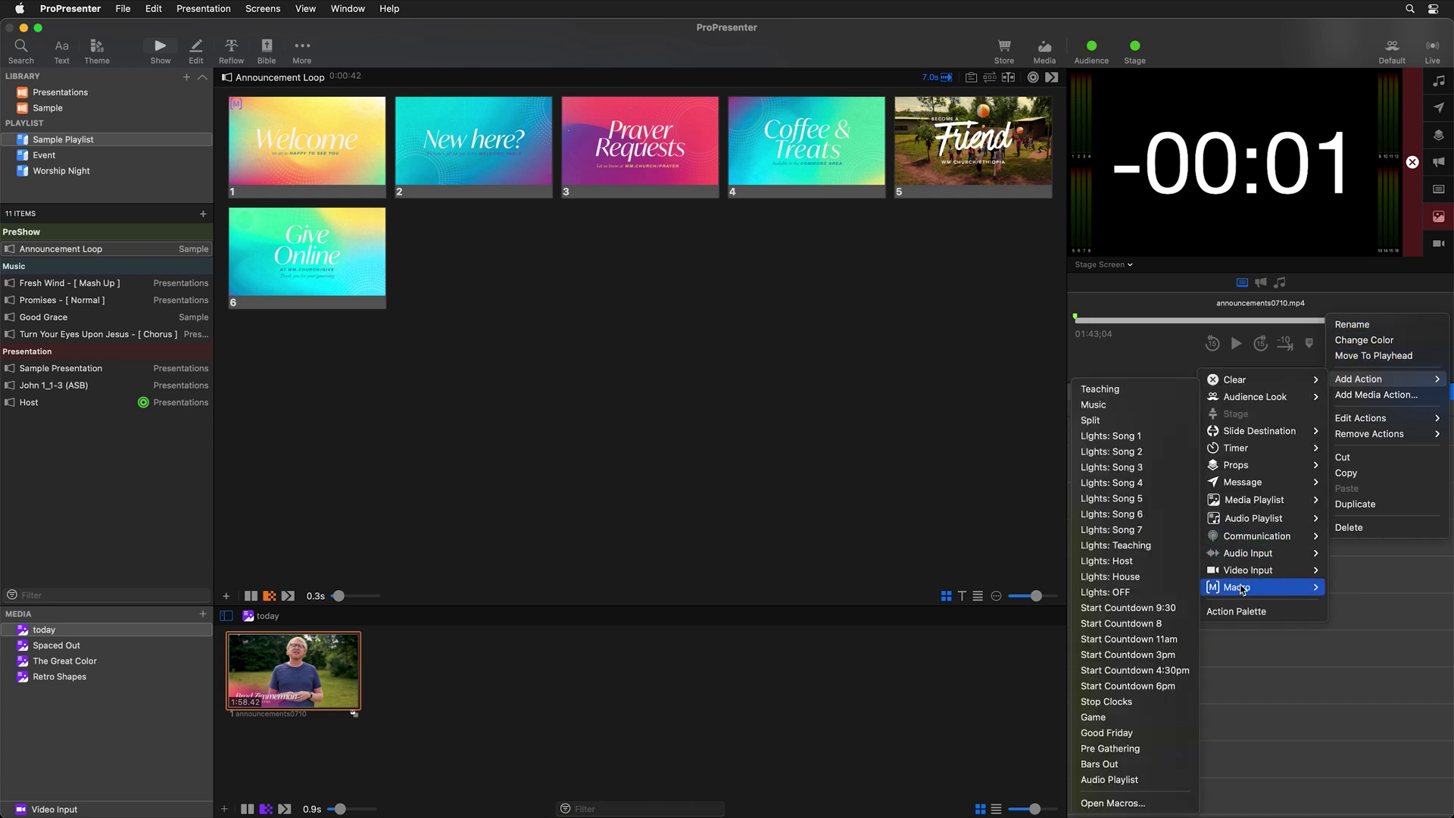
left_click(1118, 568)
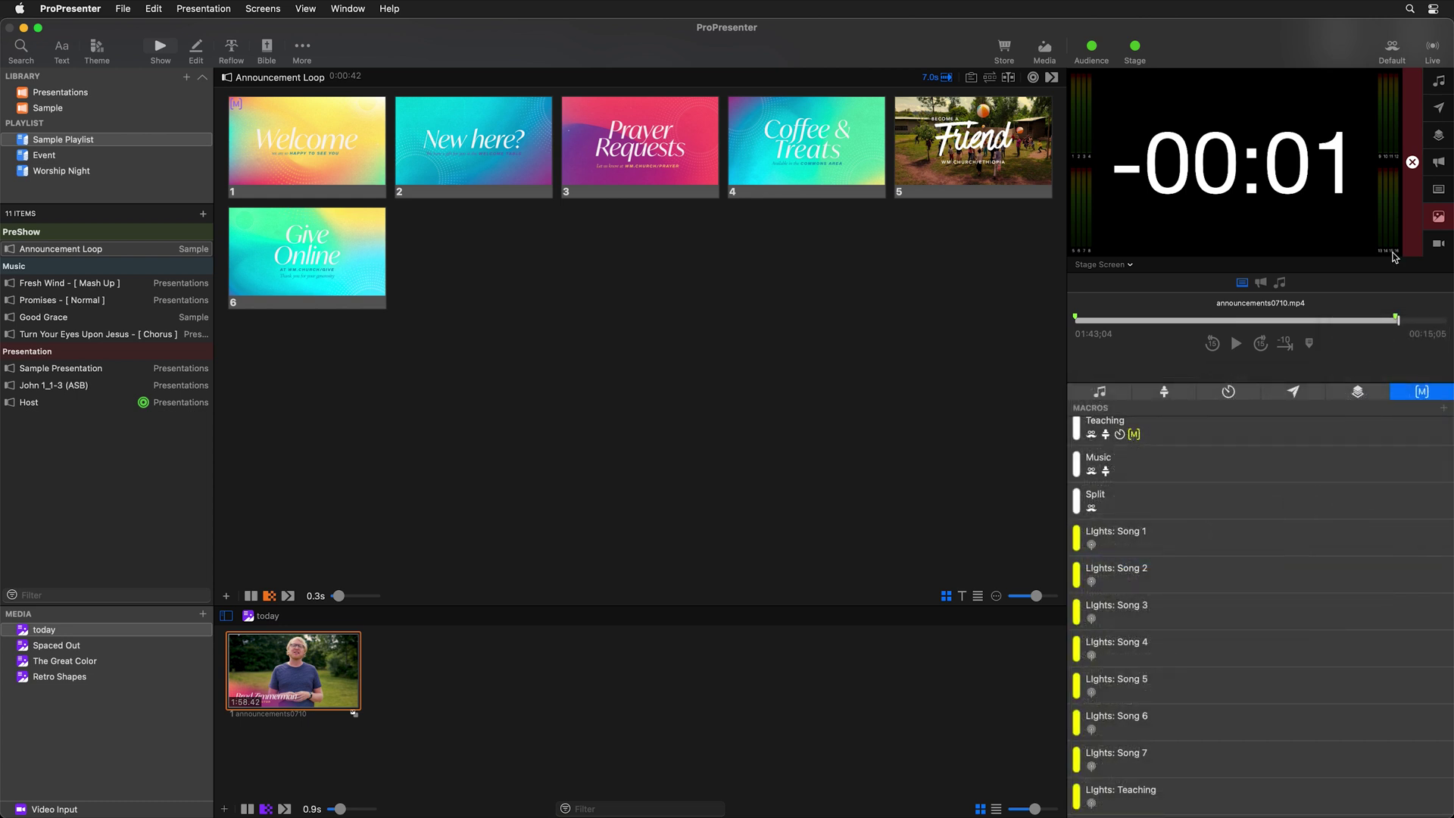
- Clear the video, narrow the window to uncover the lighting software, and replay announcements0710 through its End marker to test the triggered actions
left_click(1406, 230)
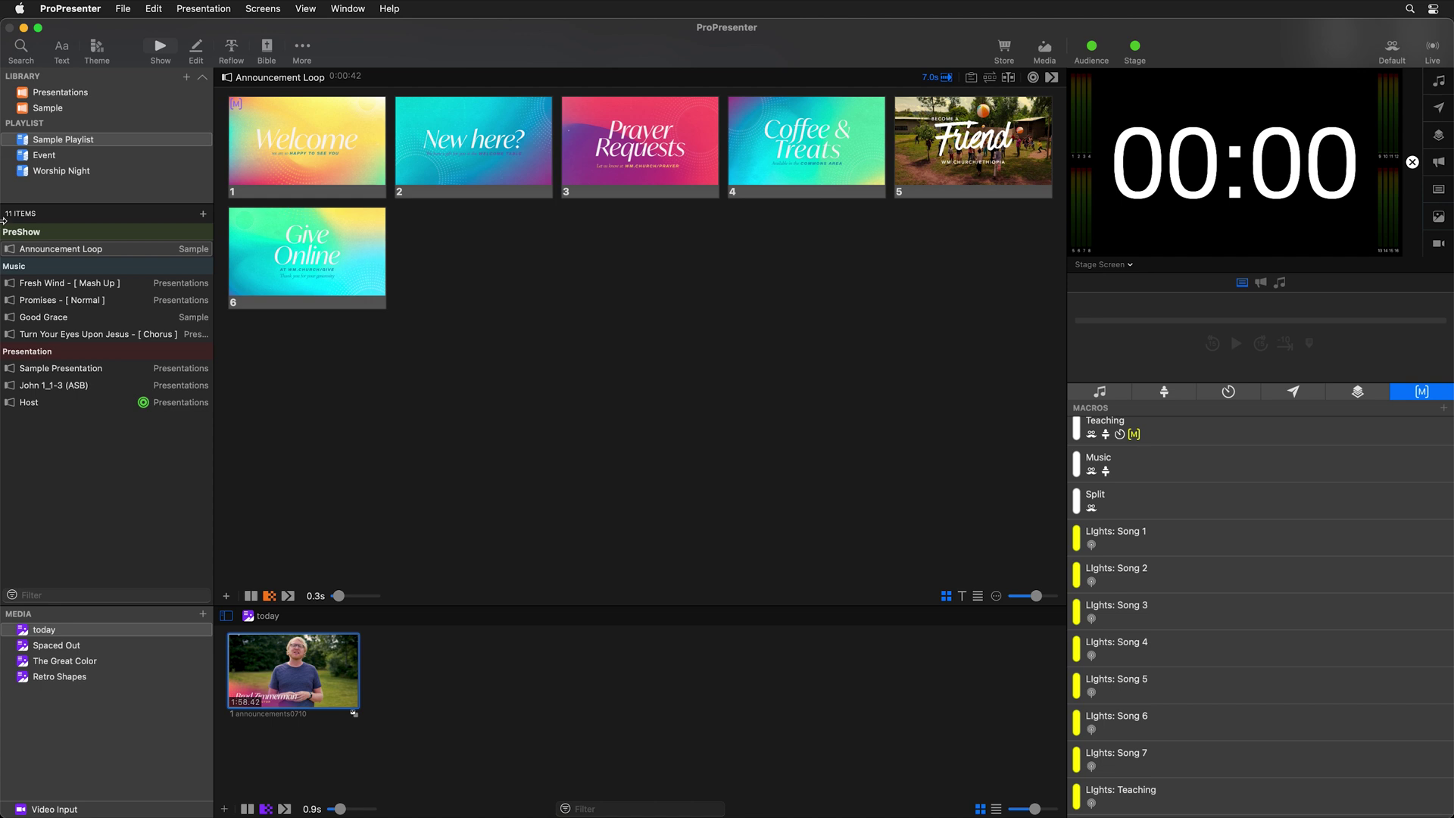
left_click_drag(48, 218, 257, 213)
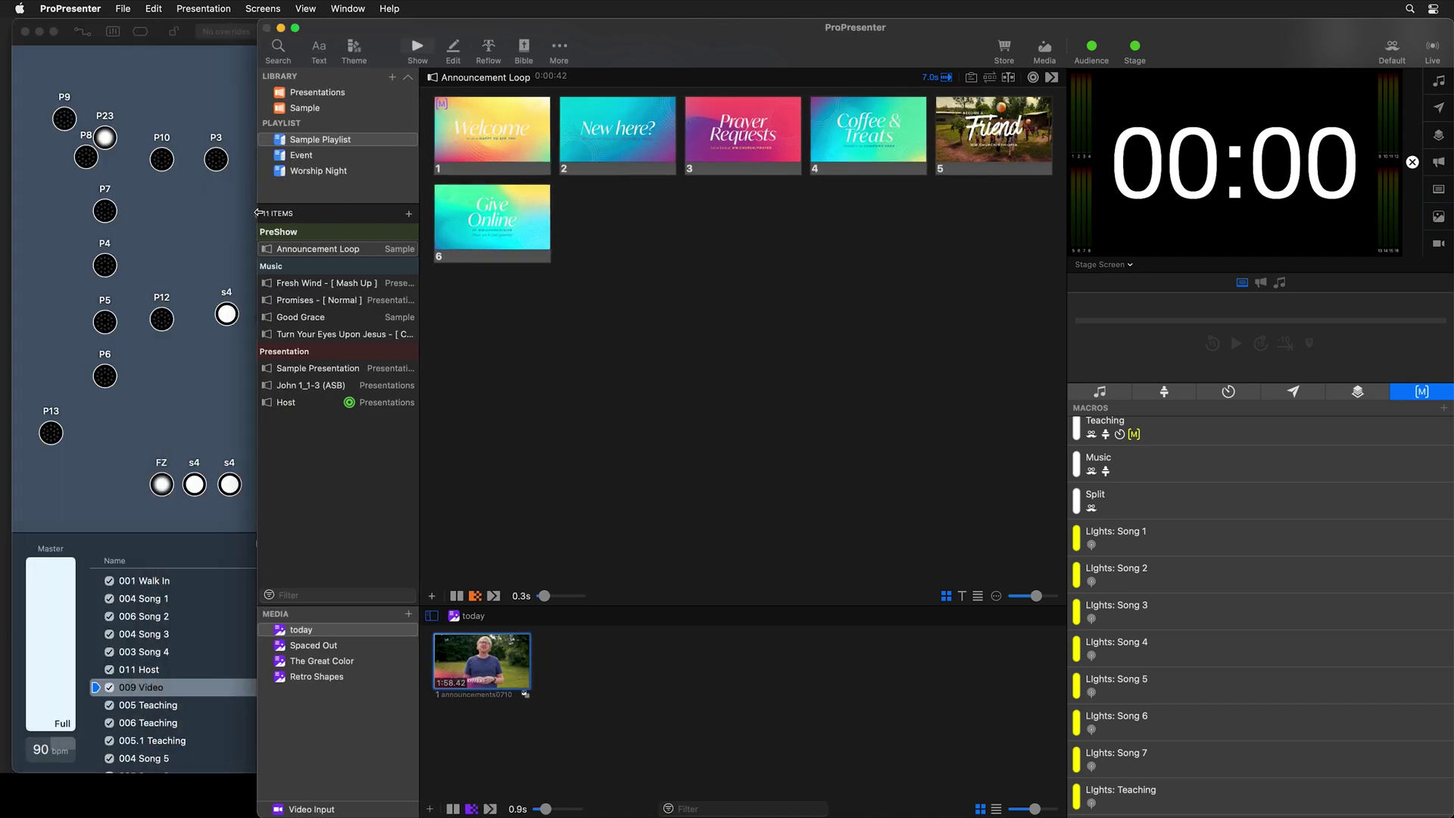
left_click(488, 666)
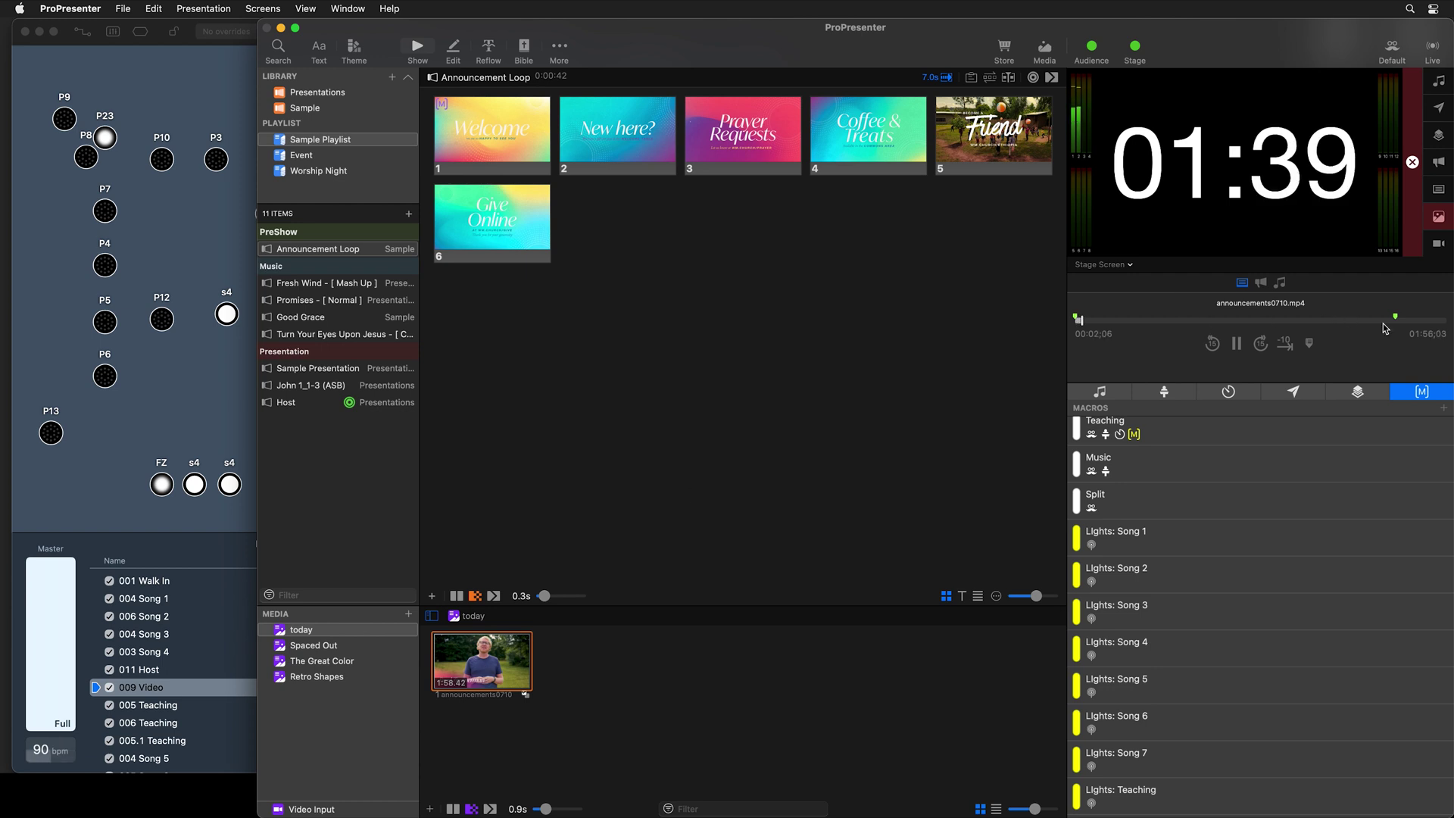
left_click(1391, 320)
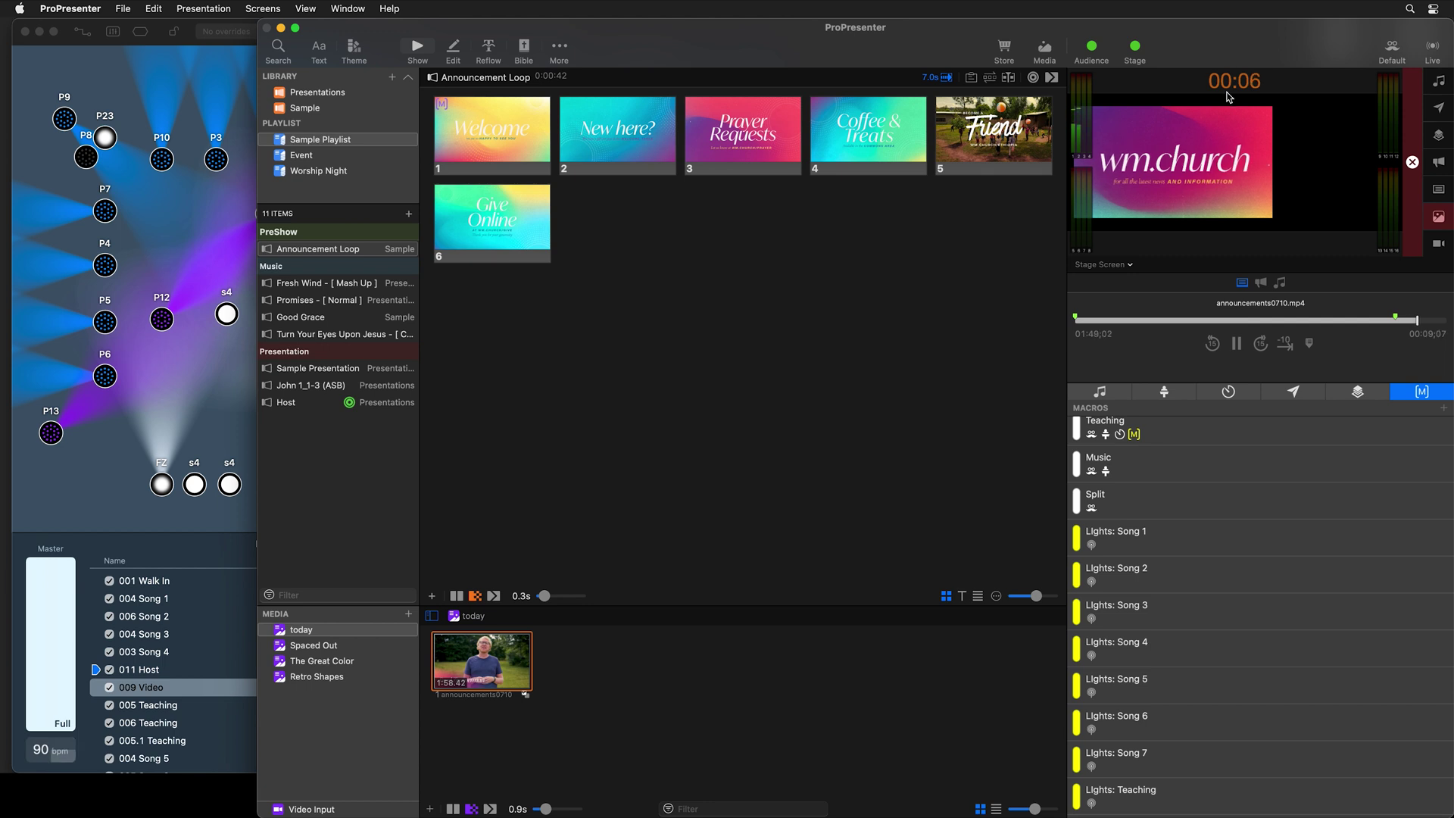
left_click(1236, 345)
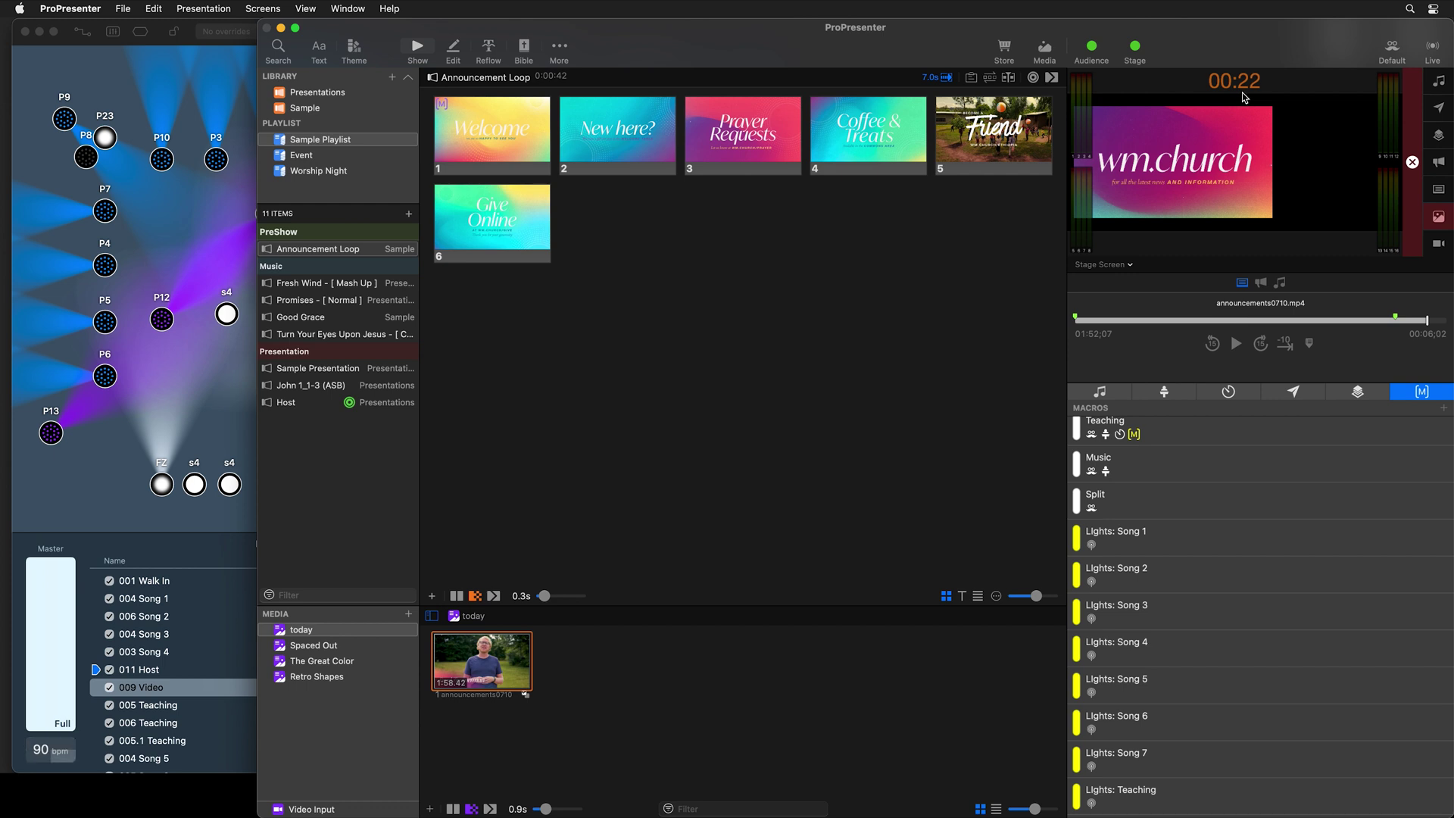
- Add a playback marker at about 1:31 in announcements0710 and name it Enter Stage Now
left_click(1360, 321)
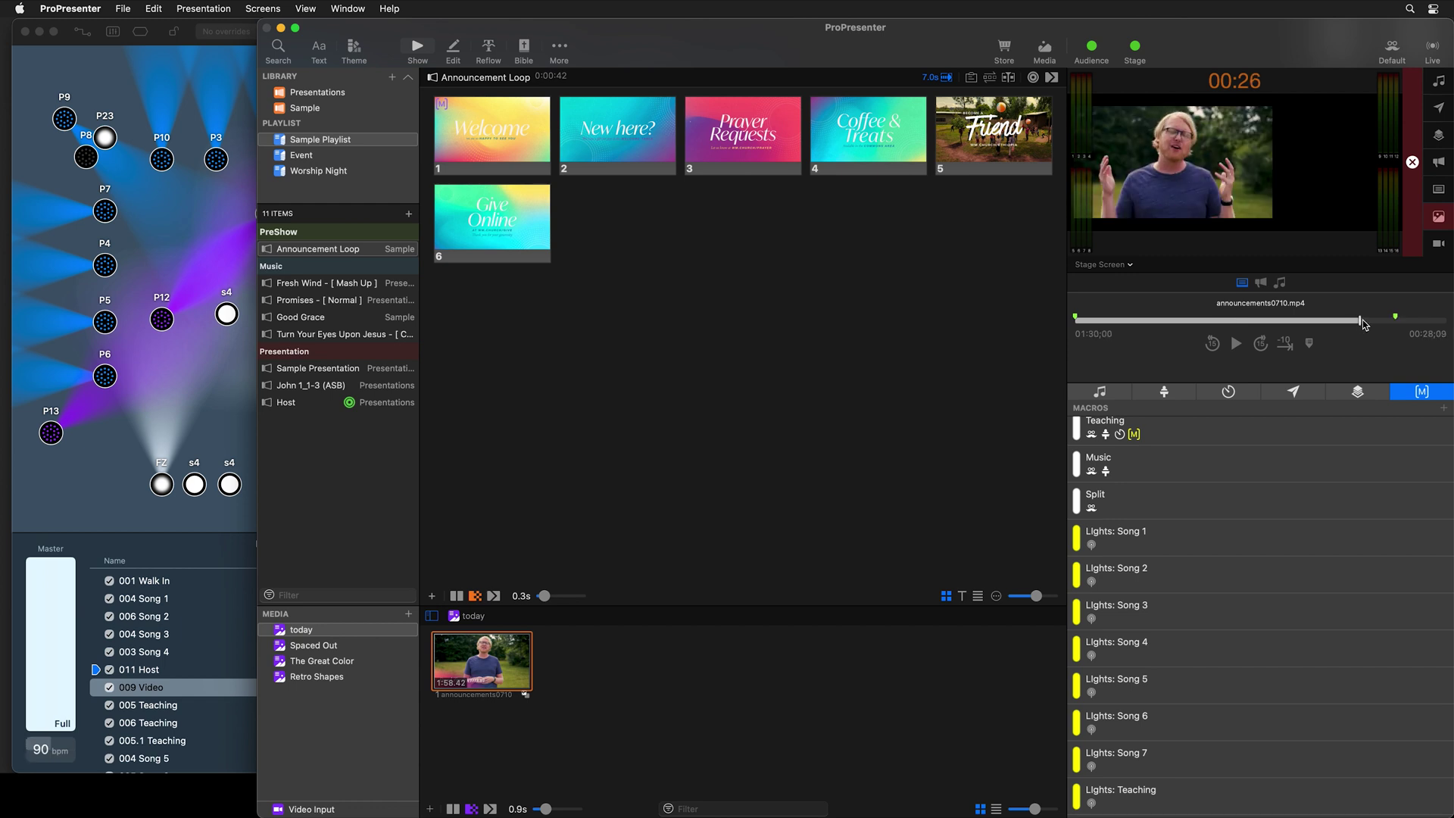
right_click(1366, 326)
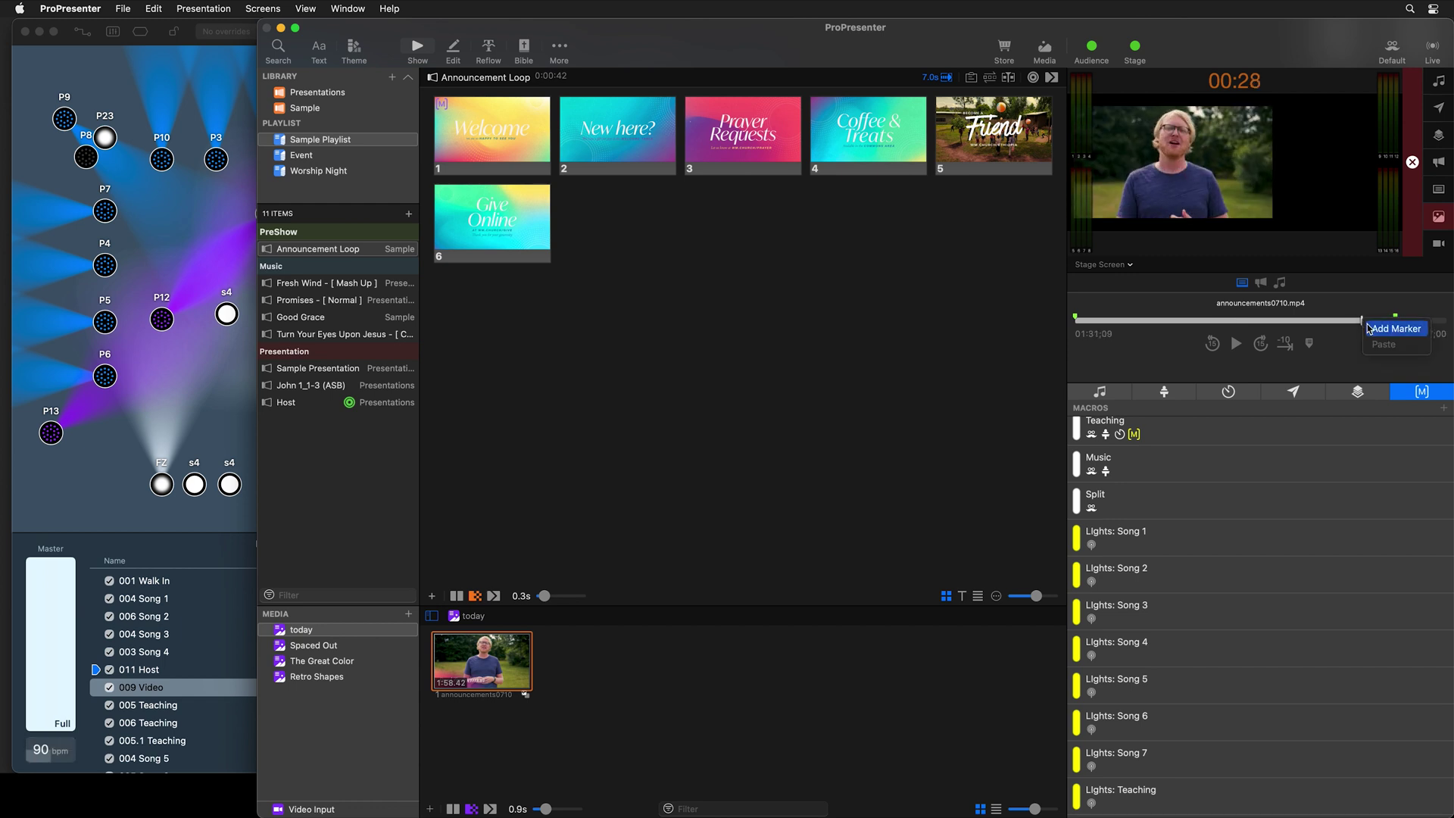
left_click(1393, 328)
right_click(1363, 320)
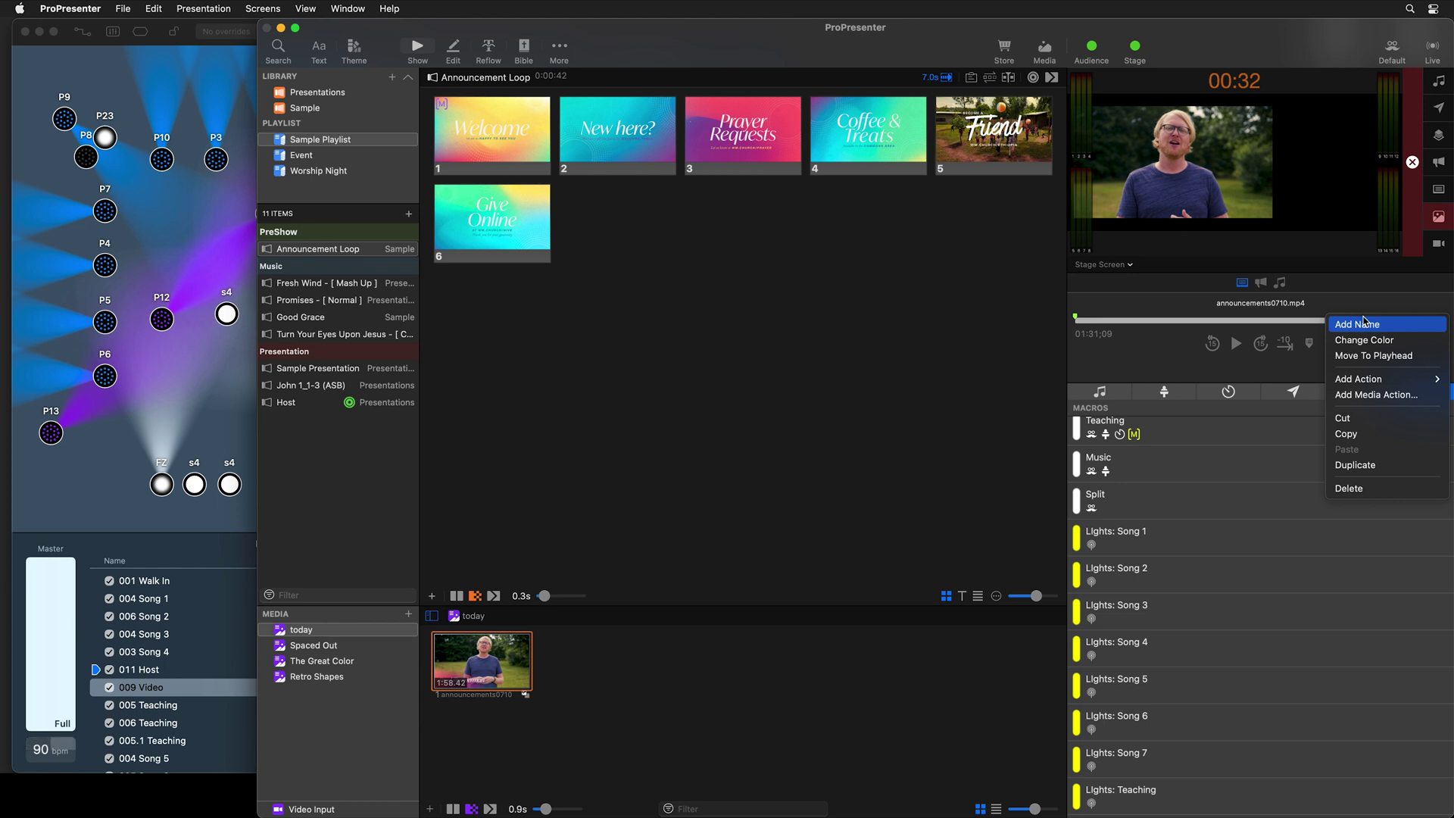
left_click(1363, 323)
type("Ent")
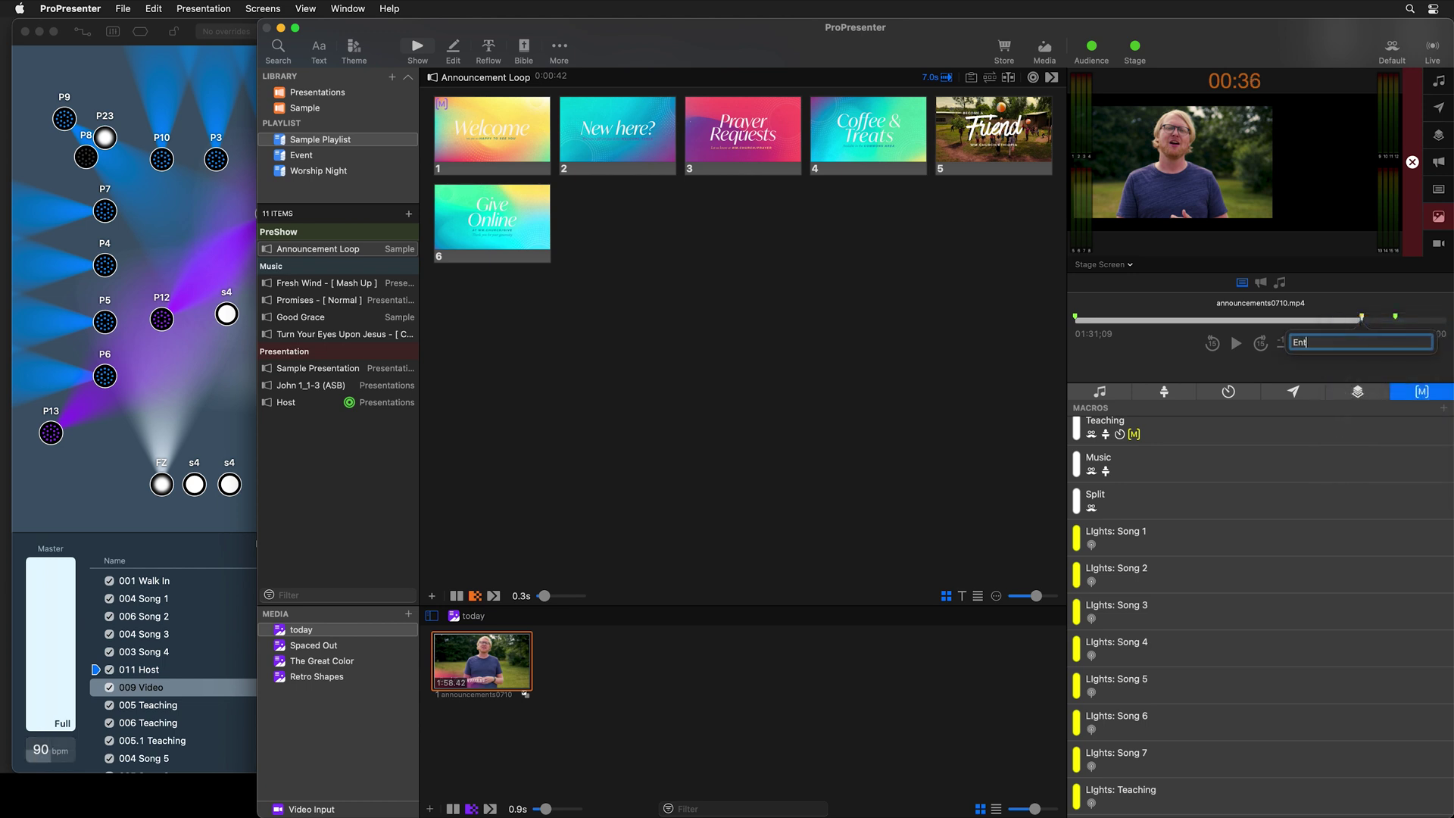
type("er Stage Now")
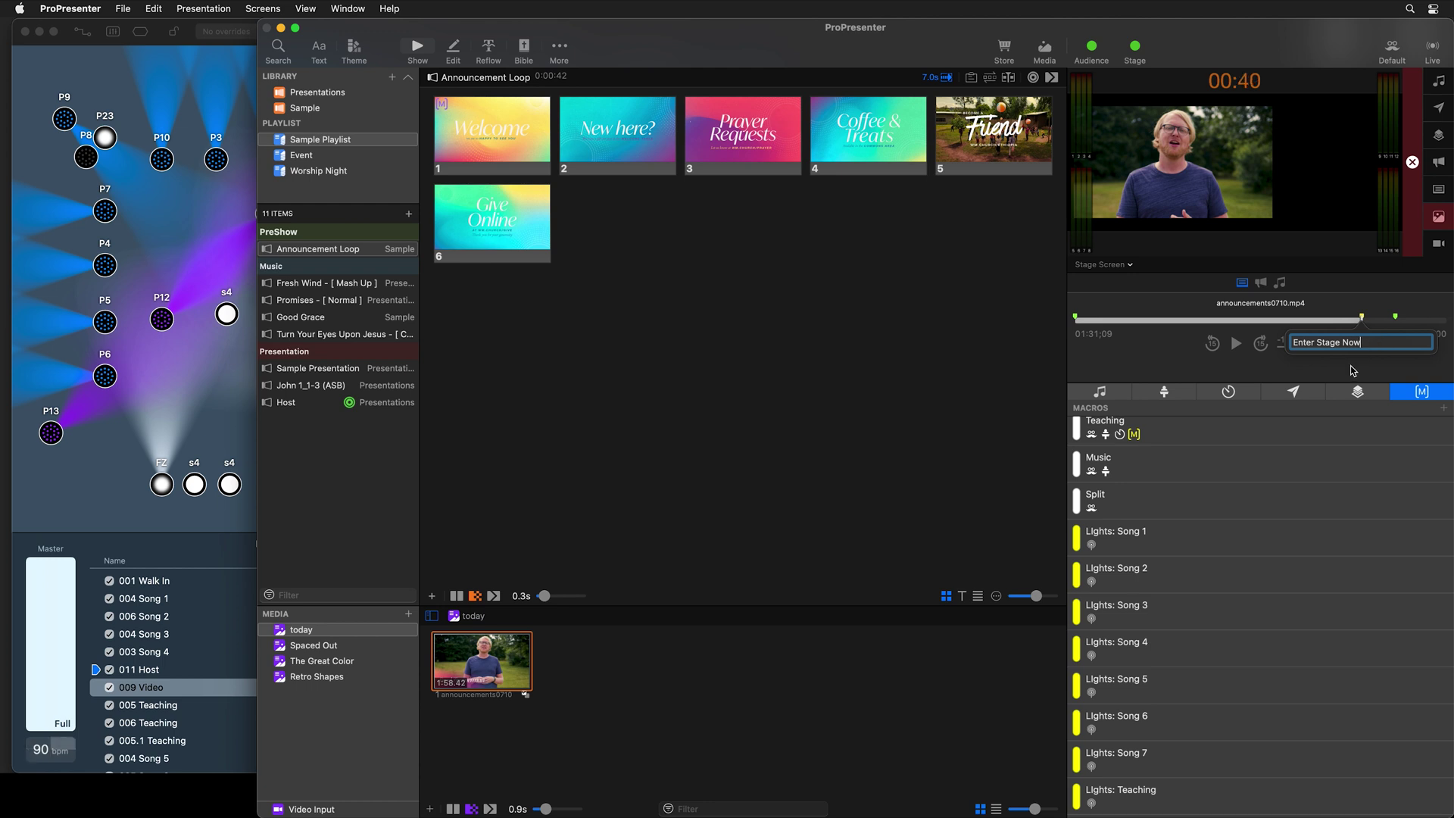
key("Return")
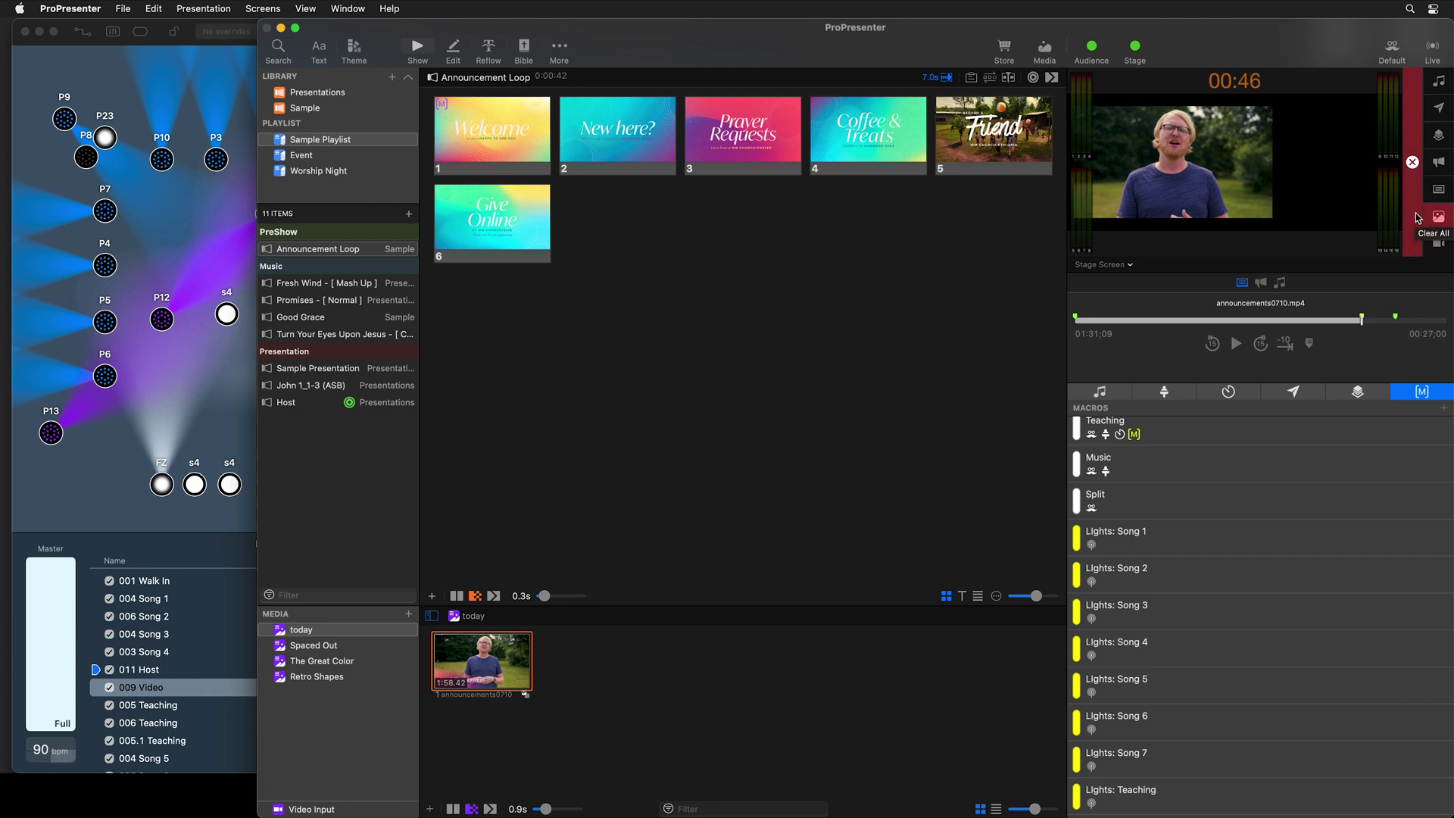
- Add a text object for the previous playback marker to the Video Countdown stage layout, about 1440 × 147 along the countdown's lower edge
left_click(559, 50)
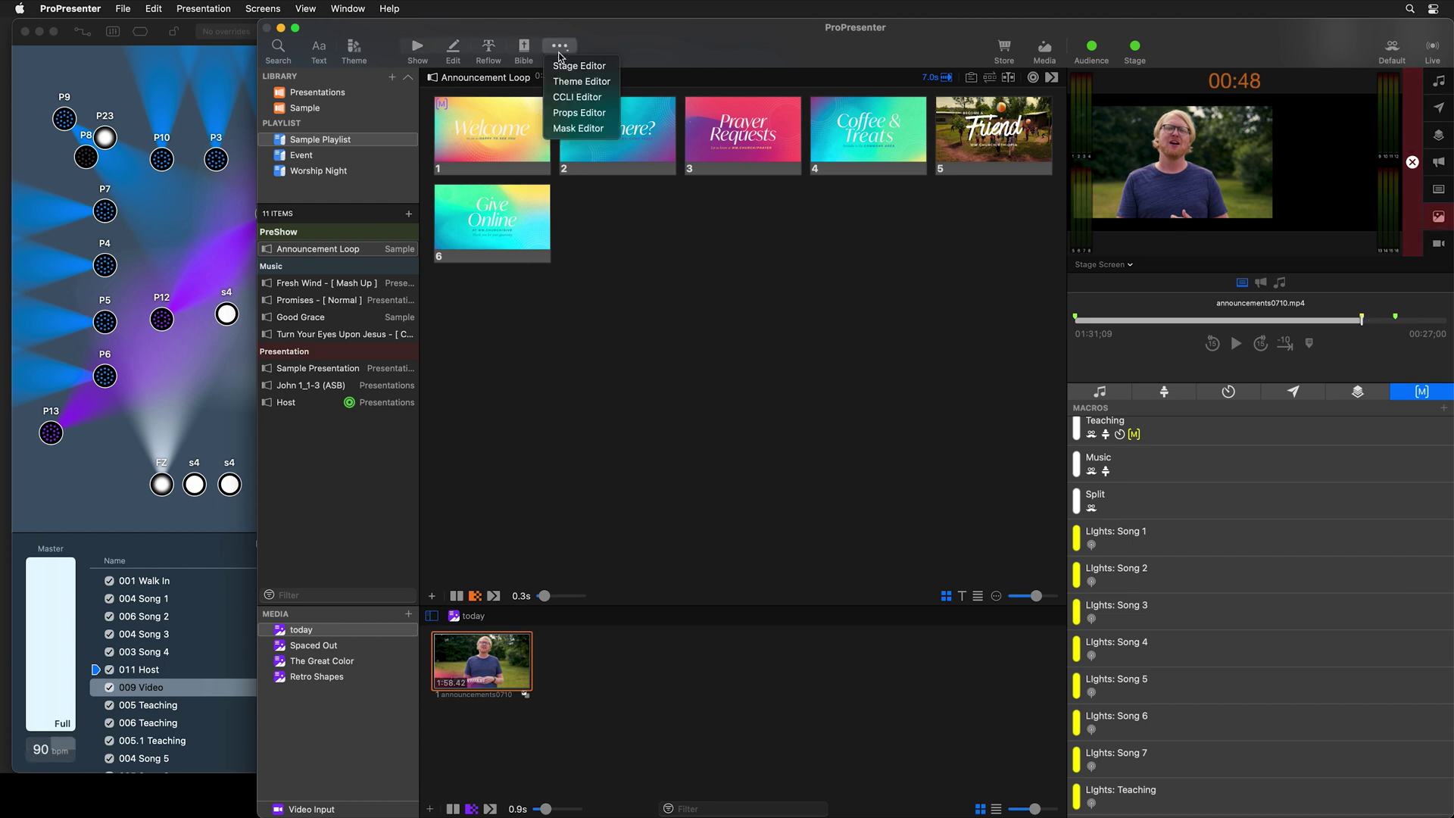
left_click(570, 66)
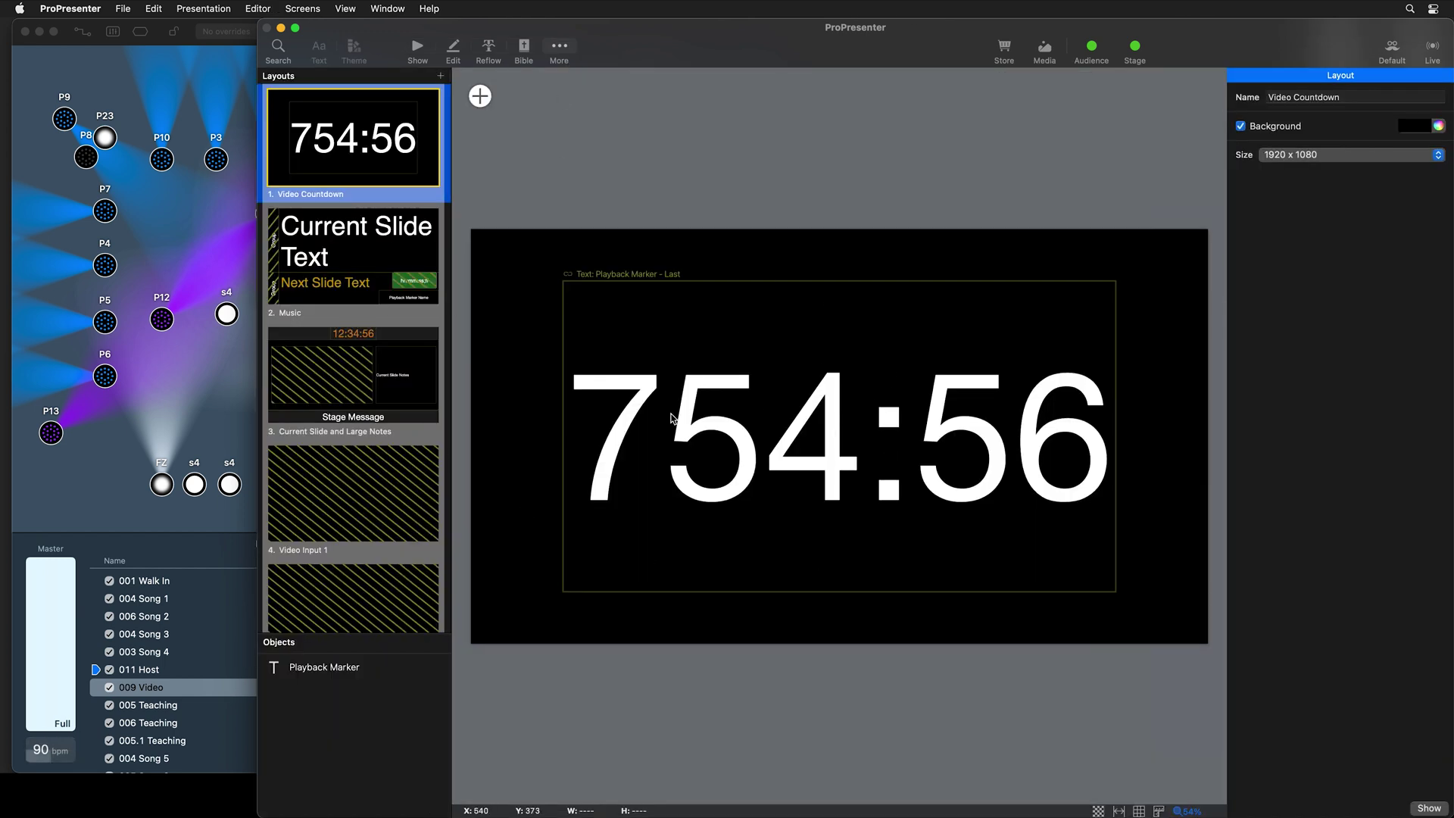
left_click(481, 97)
mouse_move(547, 301)
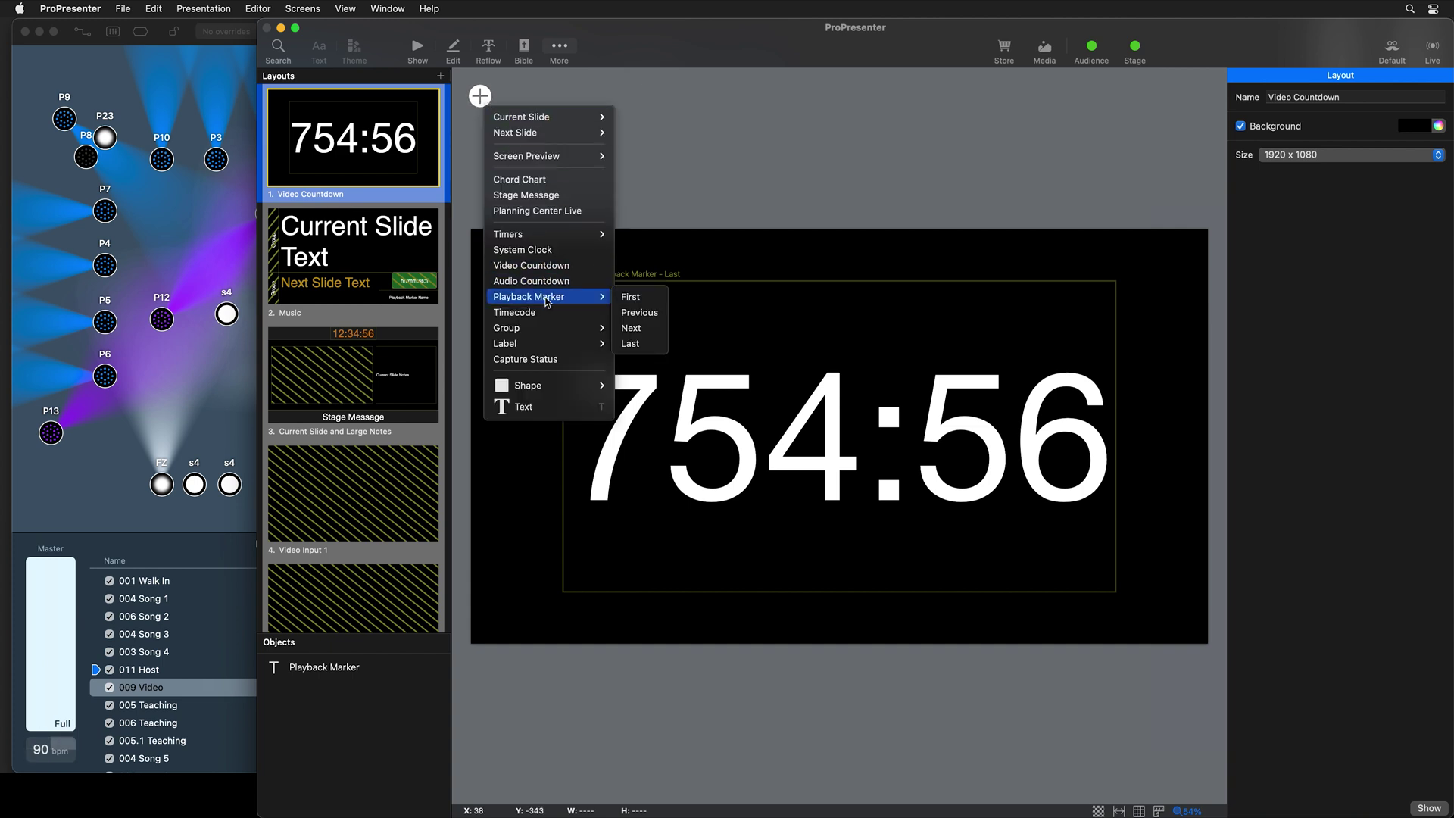
left_click(651, 318)
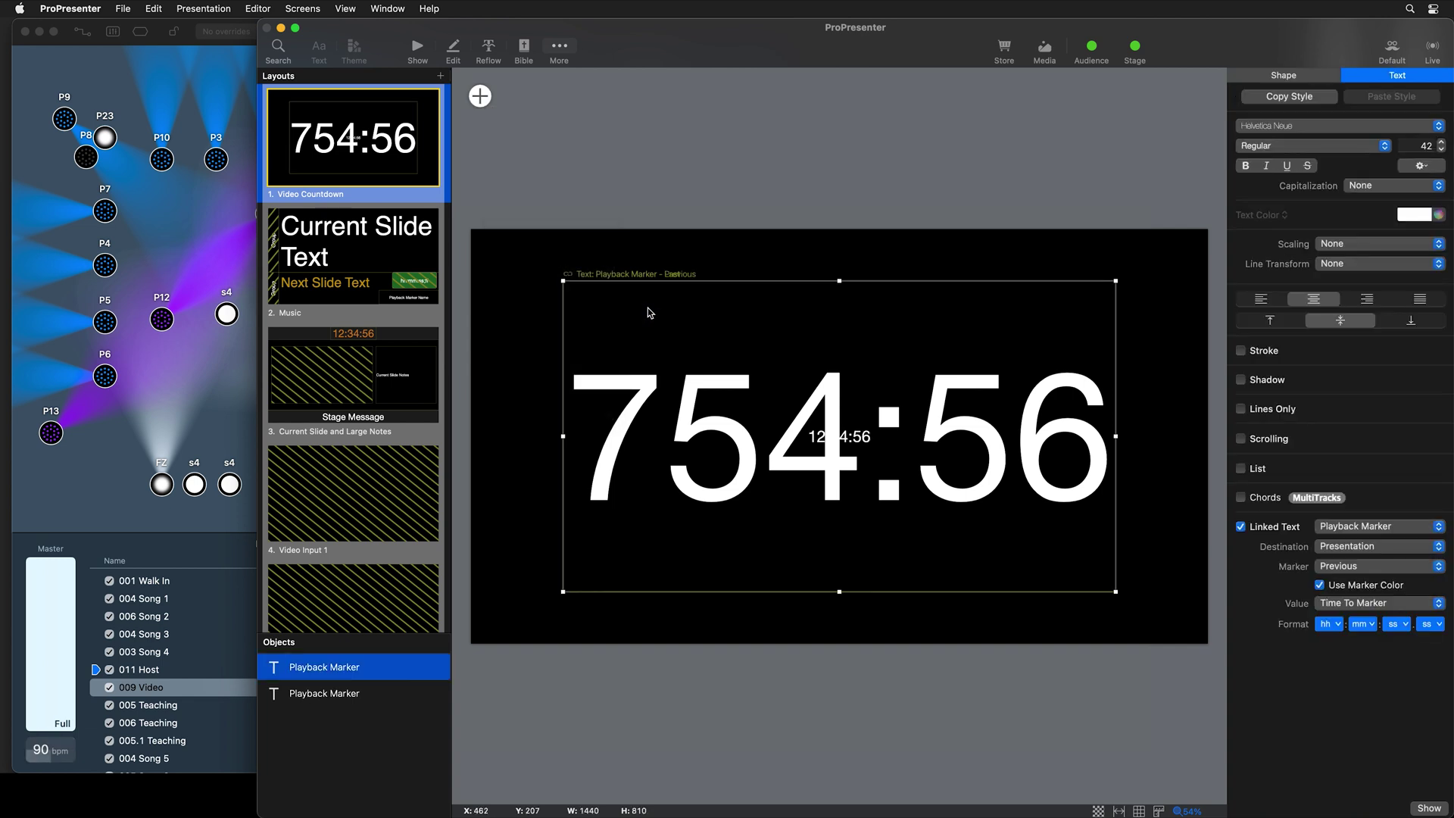
left_click_drag(839, 281, 844, 587)
- Make the previous-marker text show the Marker Name, enlarge its box to about 213 high, and set its scaling to Text up
left_click(1348, 604)
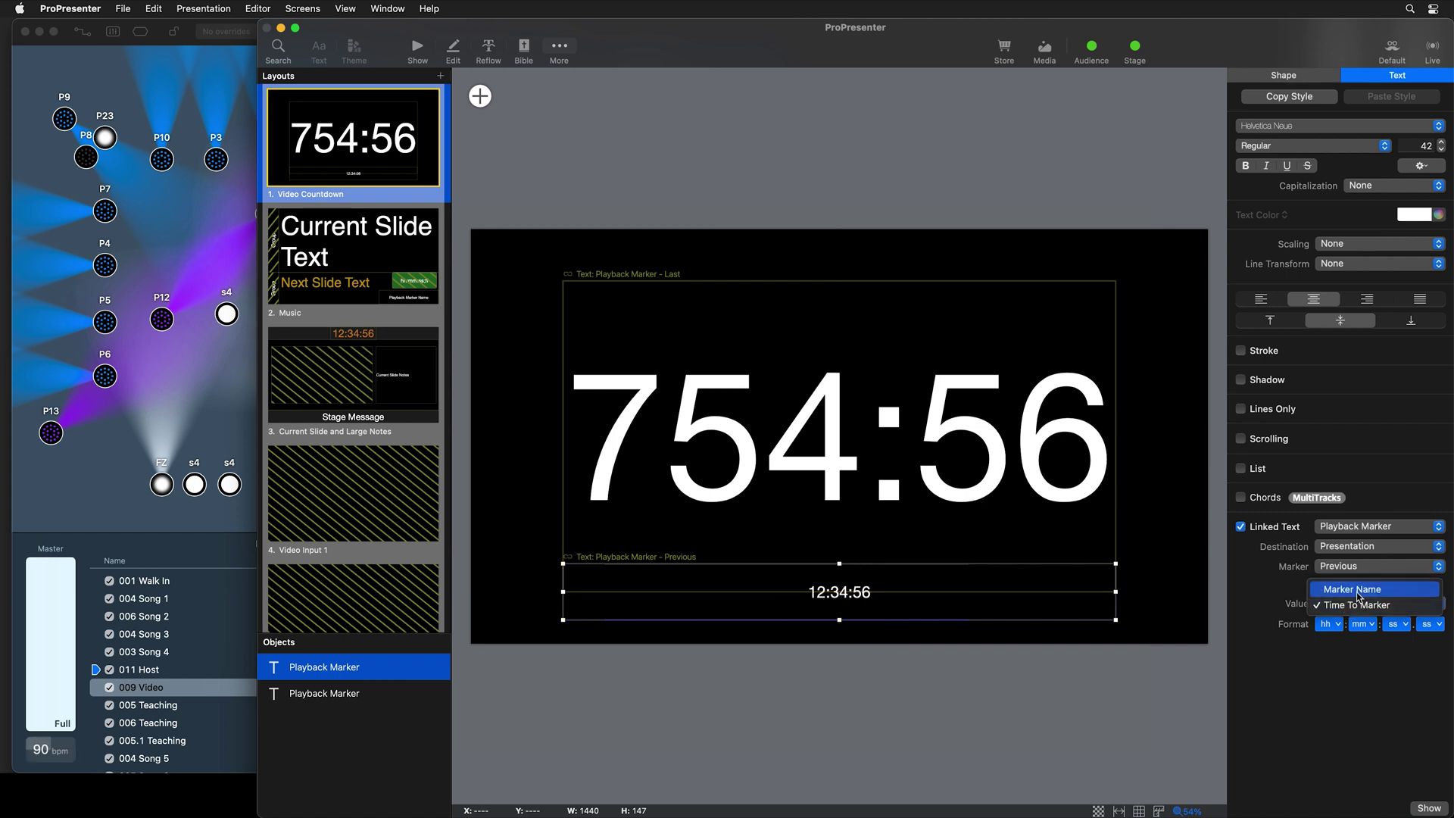
left_click(1349, 591)
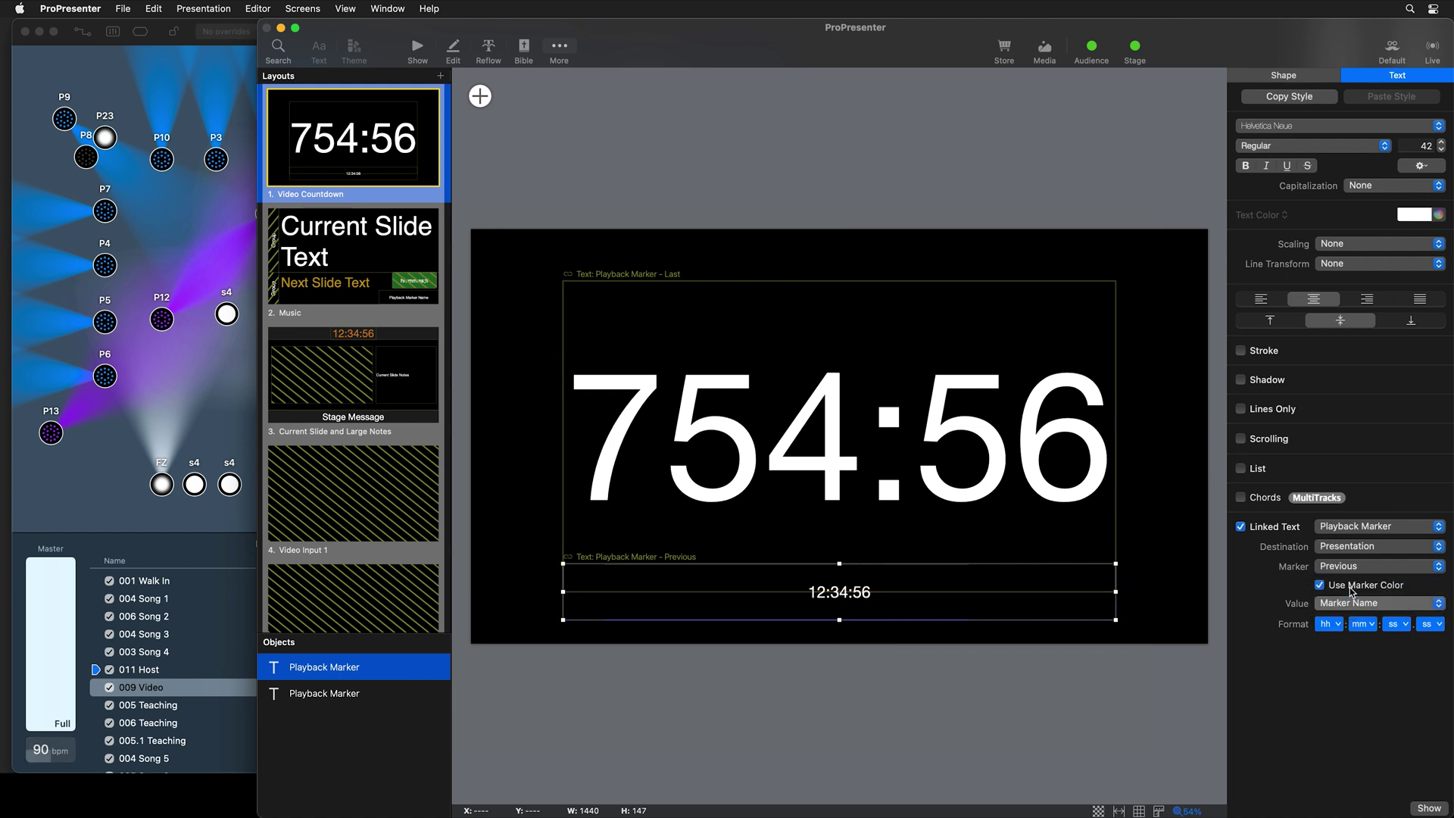
left_click_drag(839, 564, 840, 538)
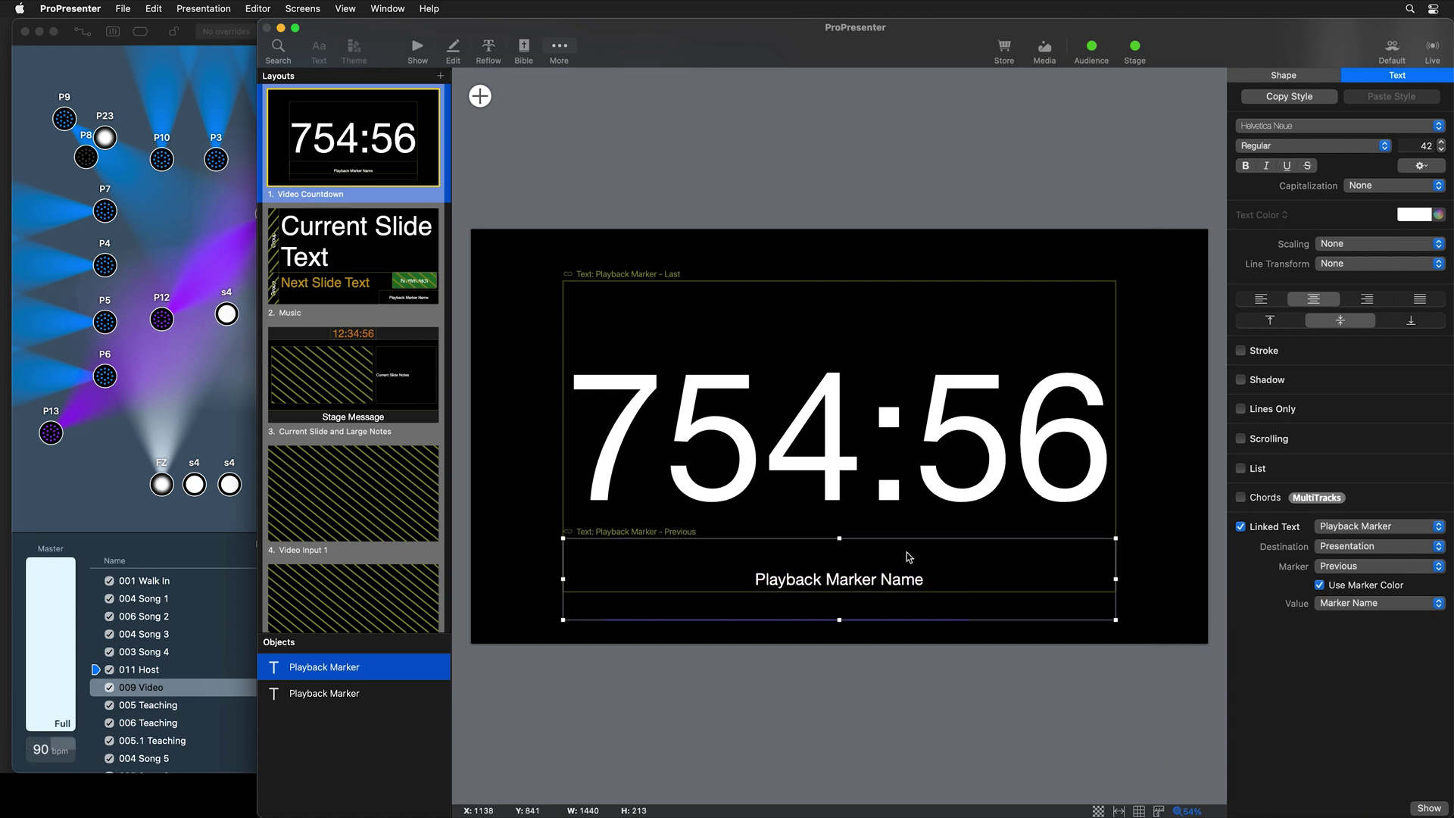
left_click(1332, 245)
left_click(1344, 276)
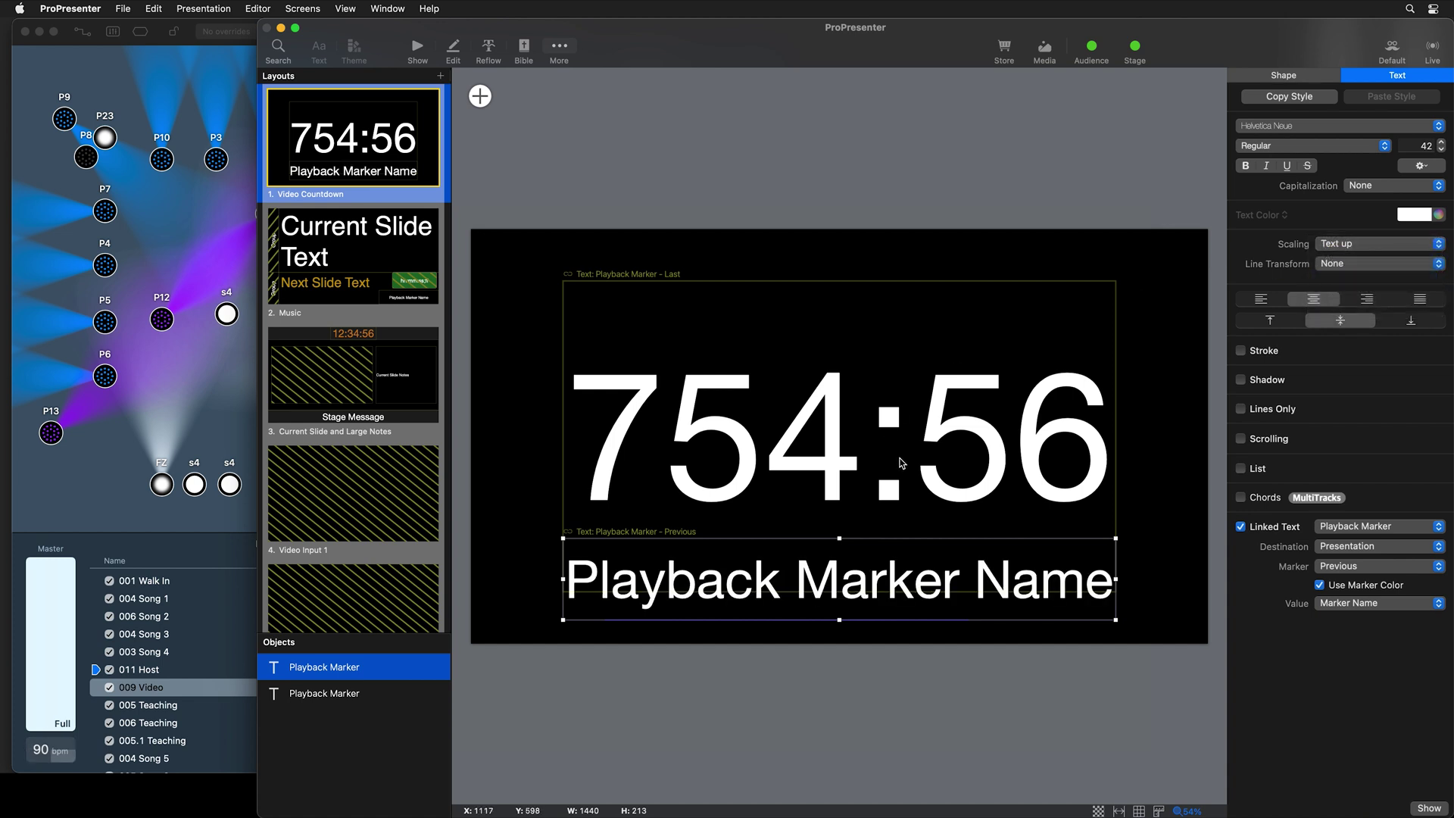
- Return to the show view, replay announcements0710 and skip to just before the Enter Stage Now marker to check the stage display
left_click(417, 50)
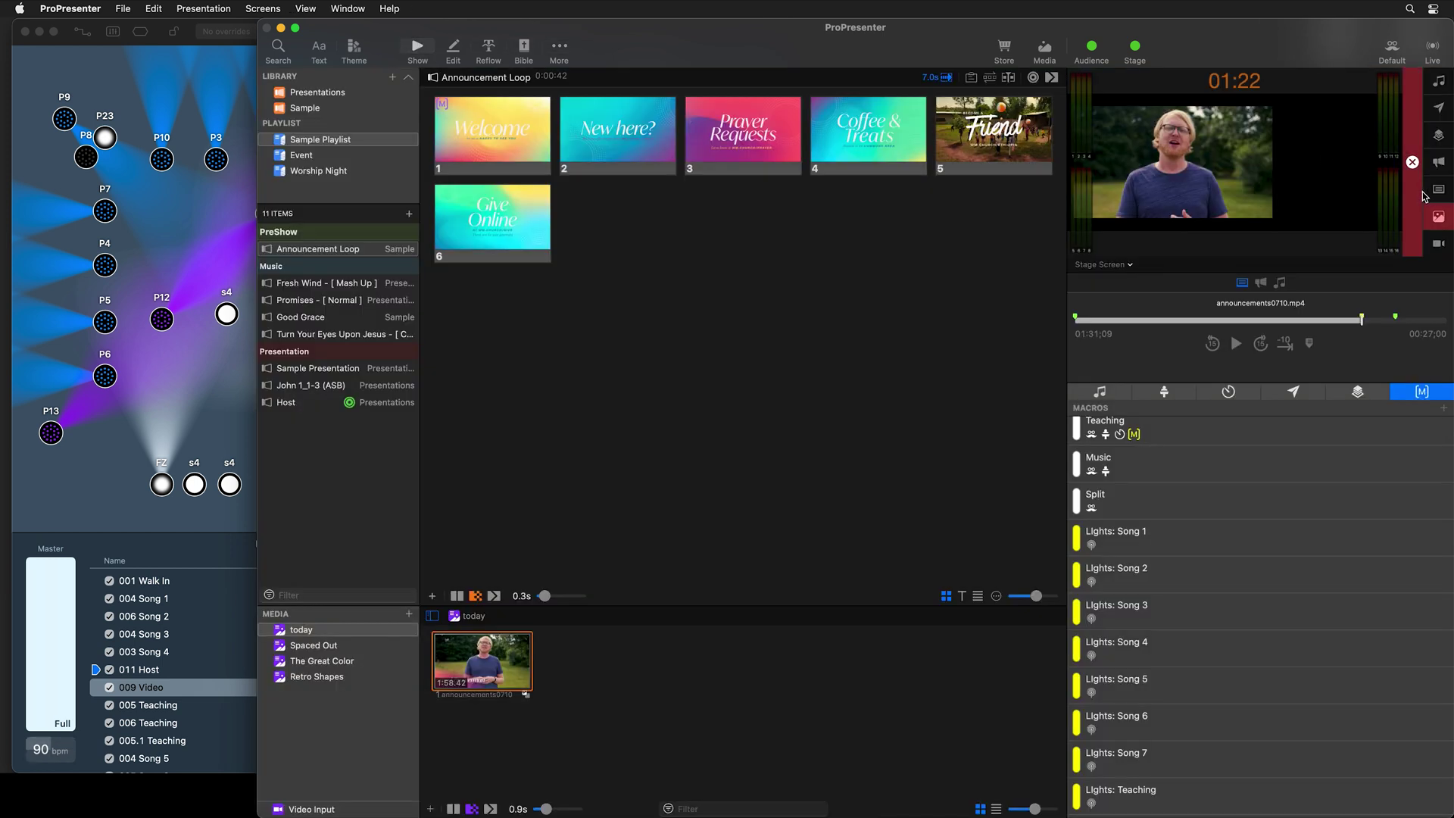
left_click(500, 663)
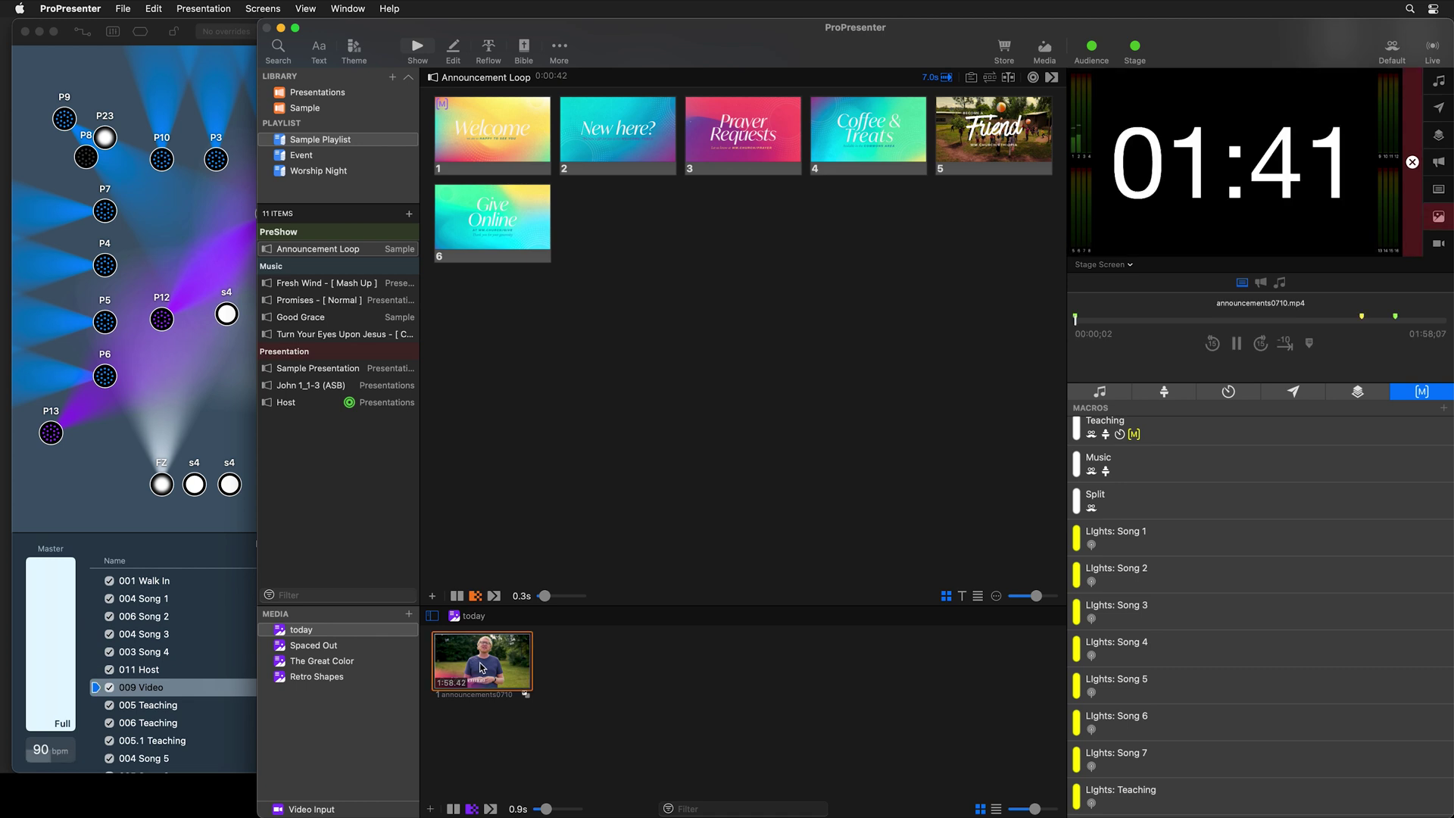
left_click(1354, 321)
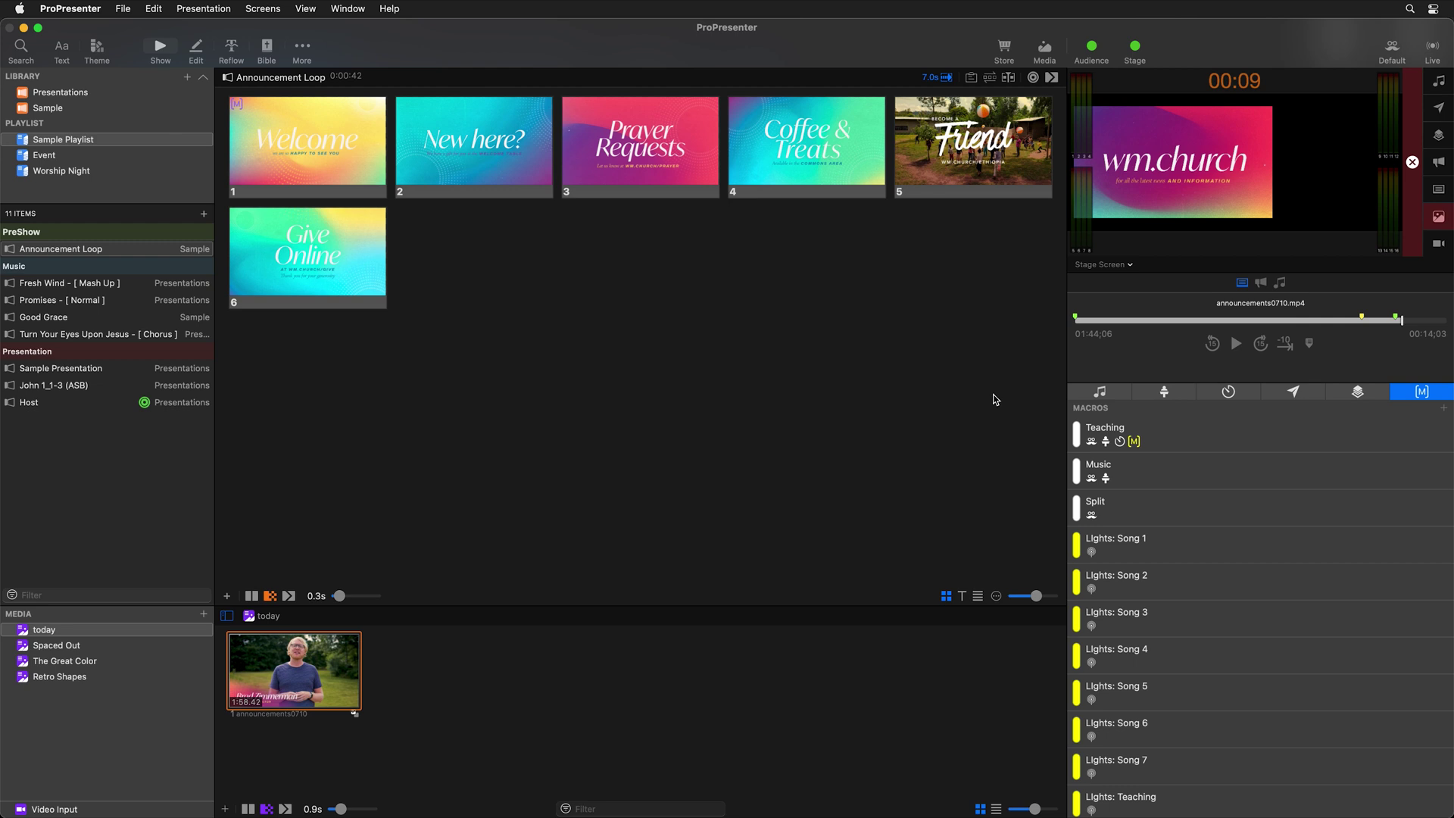
- Create a prop named Title and open it for editing
left_click(1358, 392)
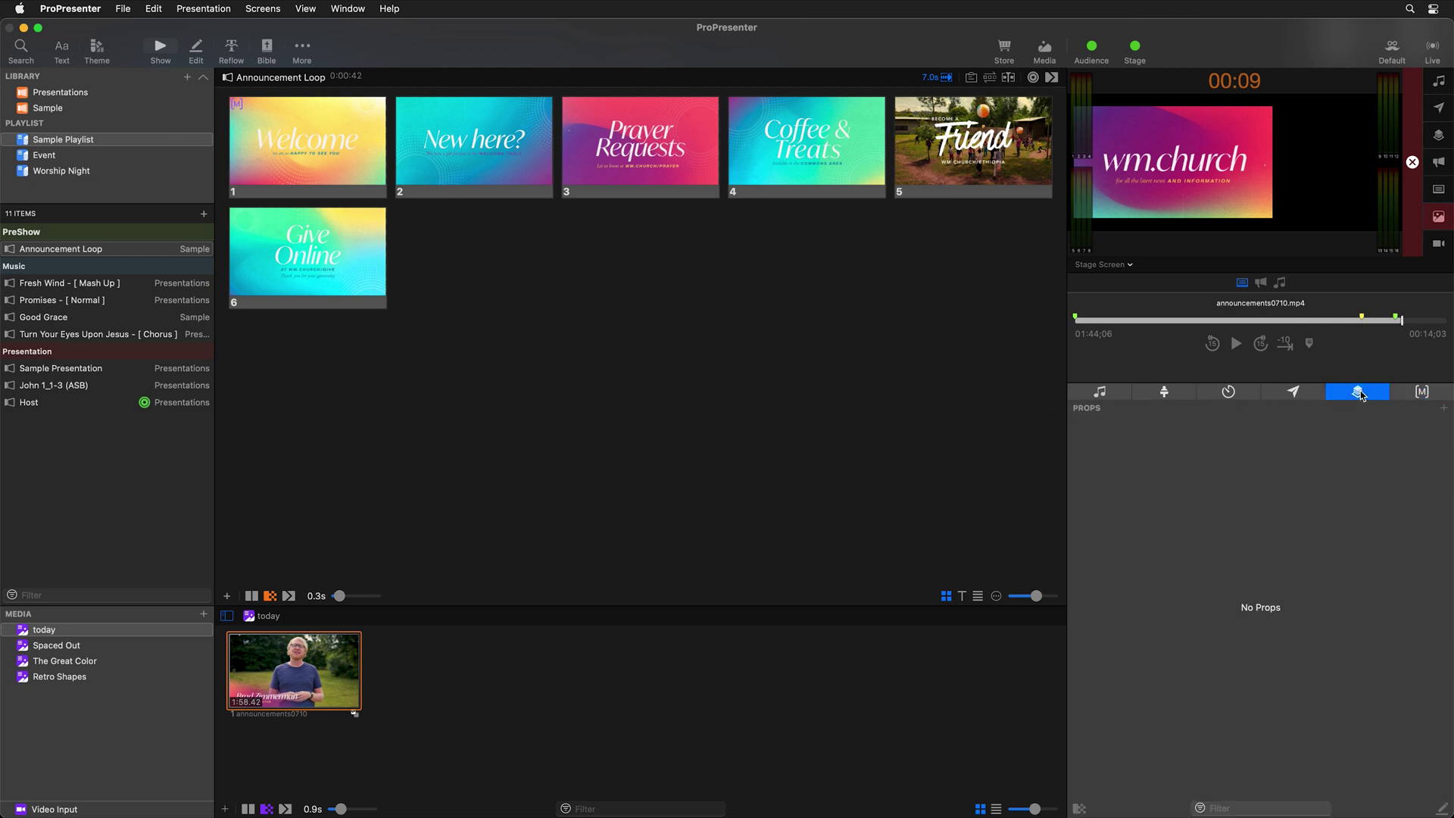
left_click(1443, 408)
type("Title")
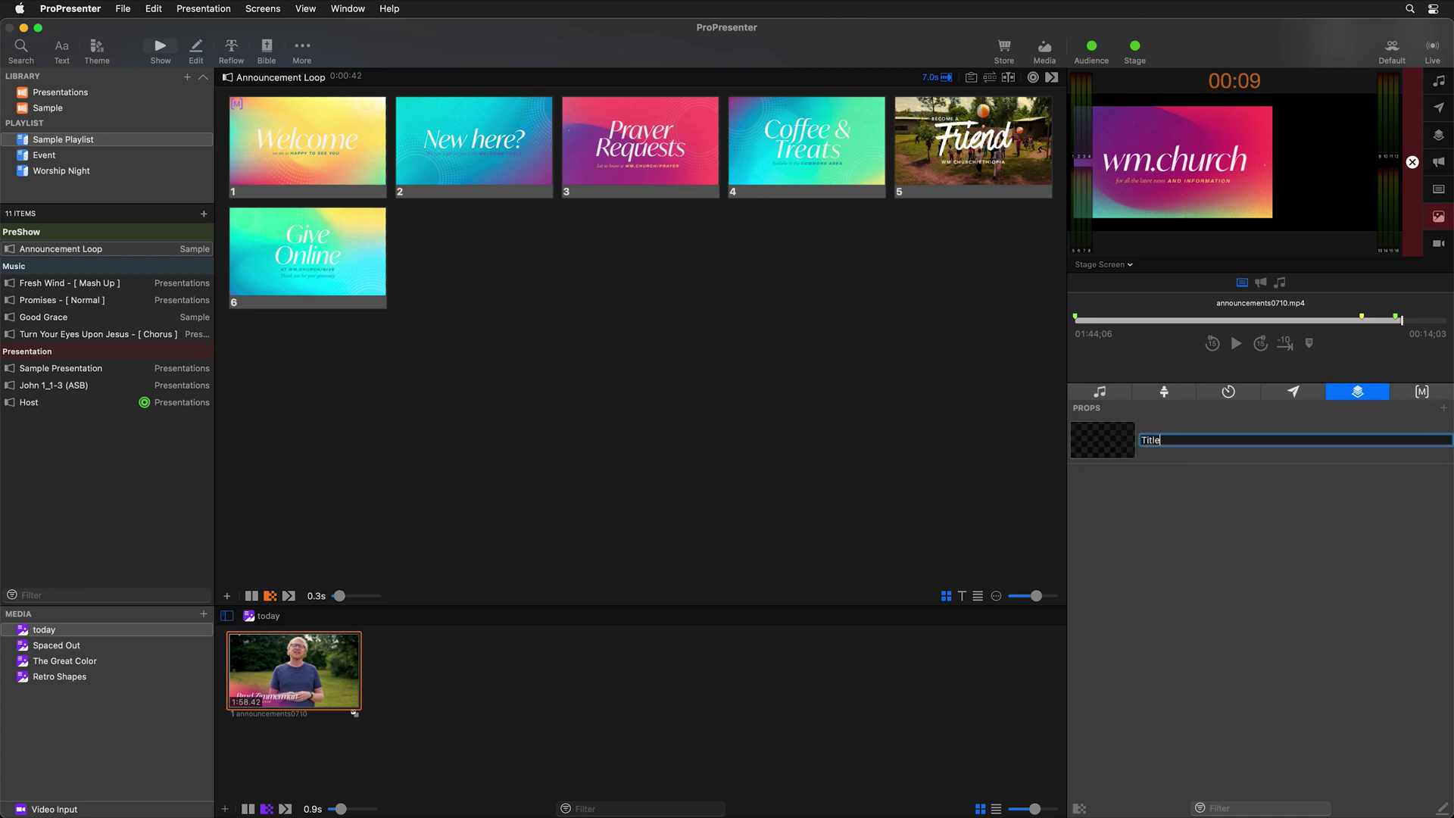
key("Return")
right_click(1171, 458)
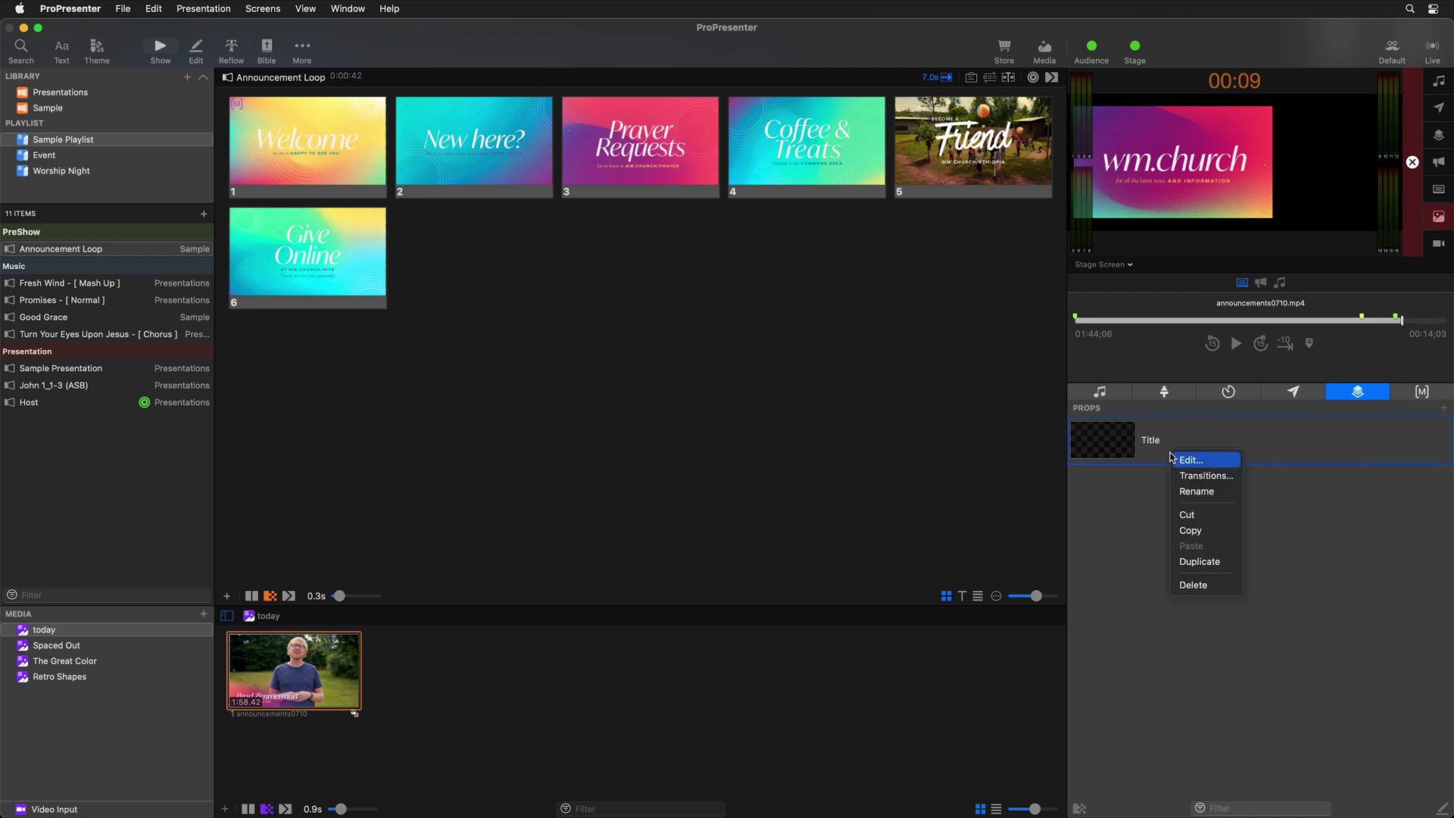
left_click(1186, 459)
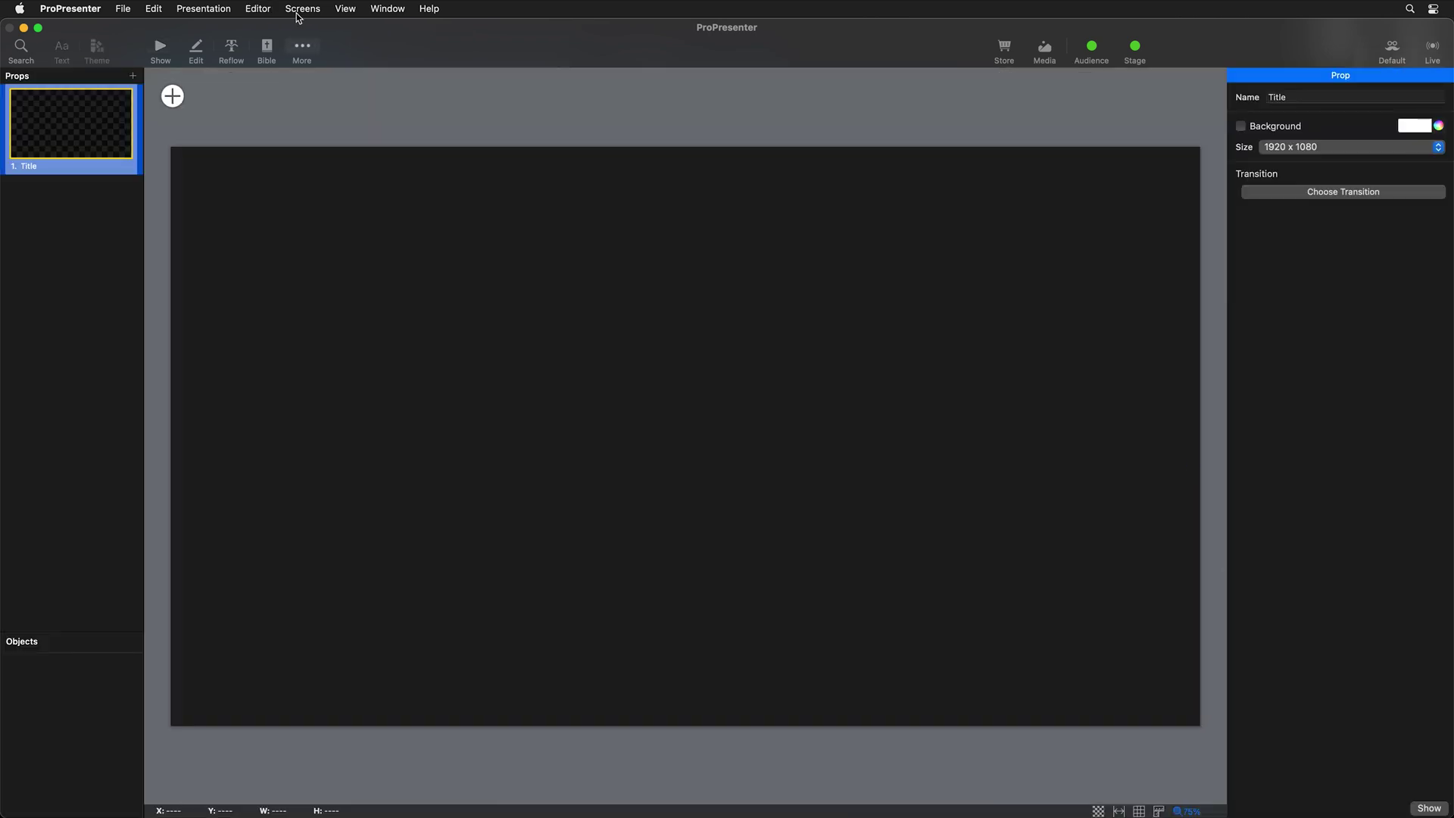
- Add a rectangle to the Title prop and shape it into a vertical bar about 15 × 180 near the canvas's lower-left corner
left_click(174, 97)
mouse_move(250, 141)
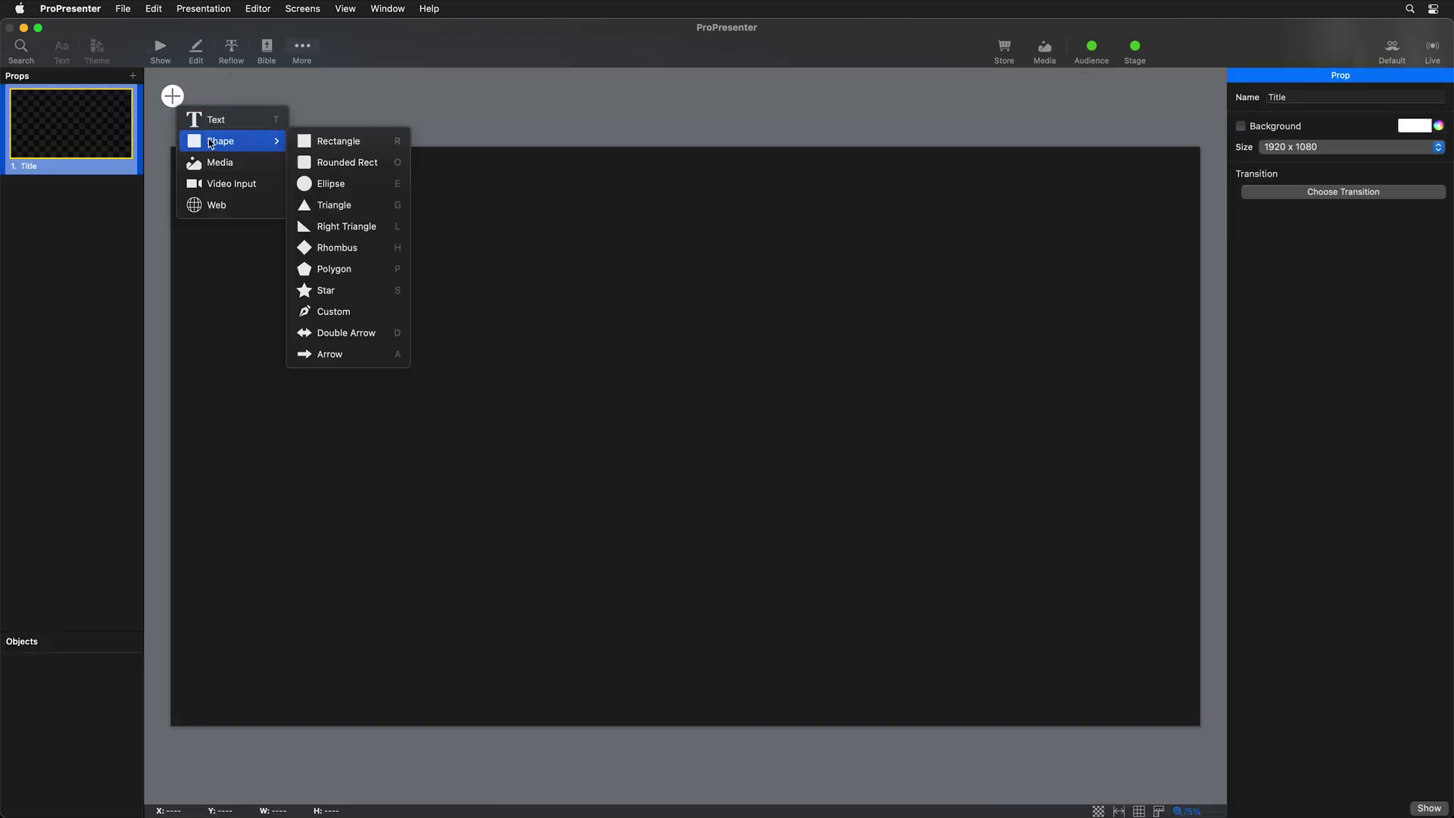
left_click(363, 142)
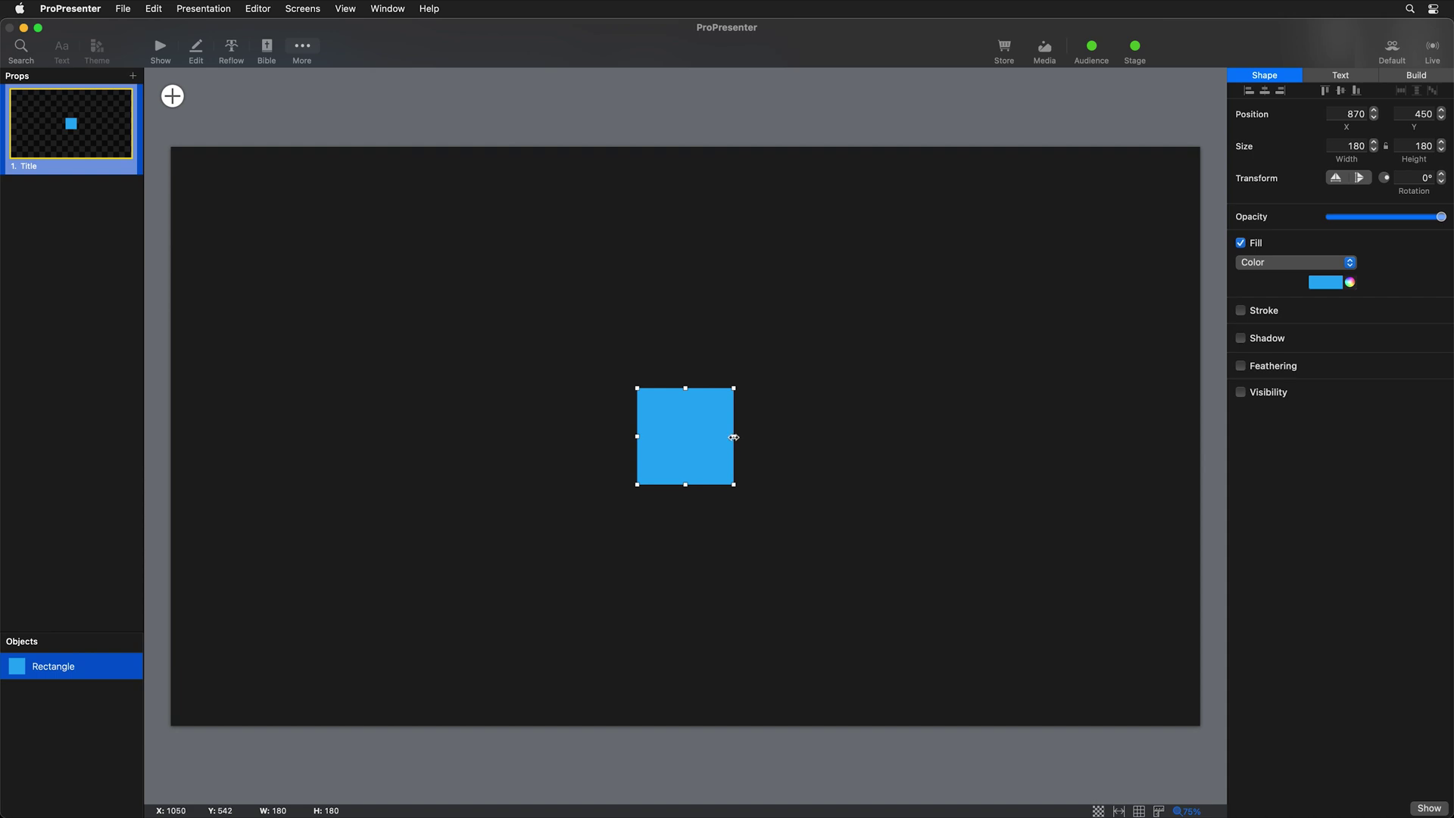
left_click_drag(733, 437, 218, 641)
- Add a text box about 1440 × 192 beside the blue bar, with font size 80 and left alignment
left_click(182, 98)
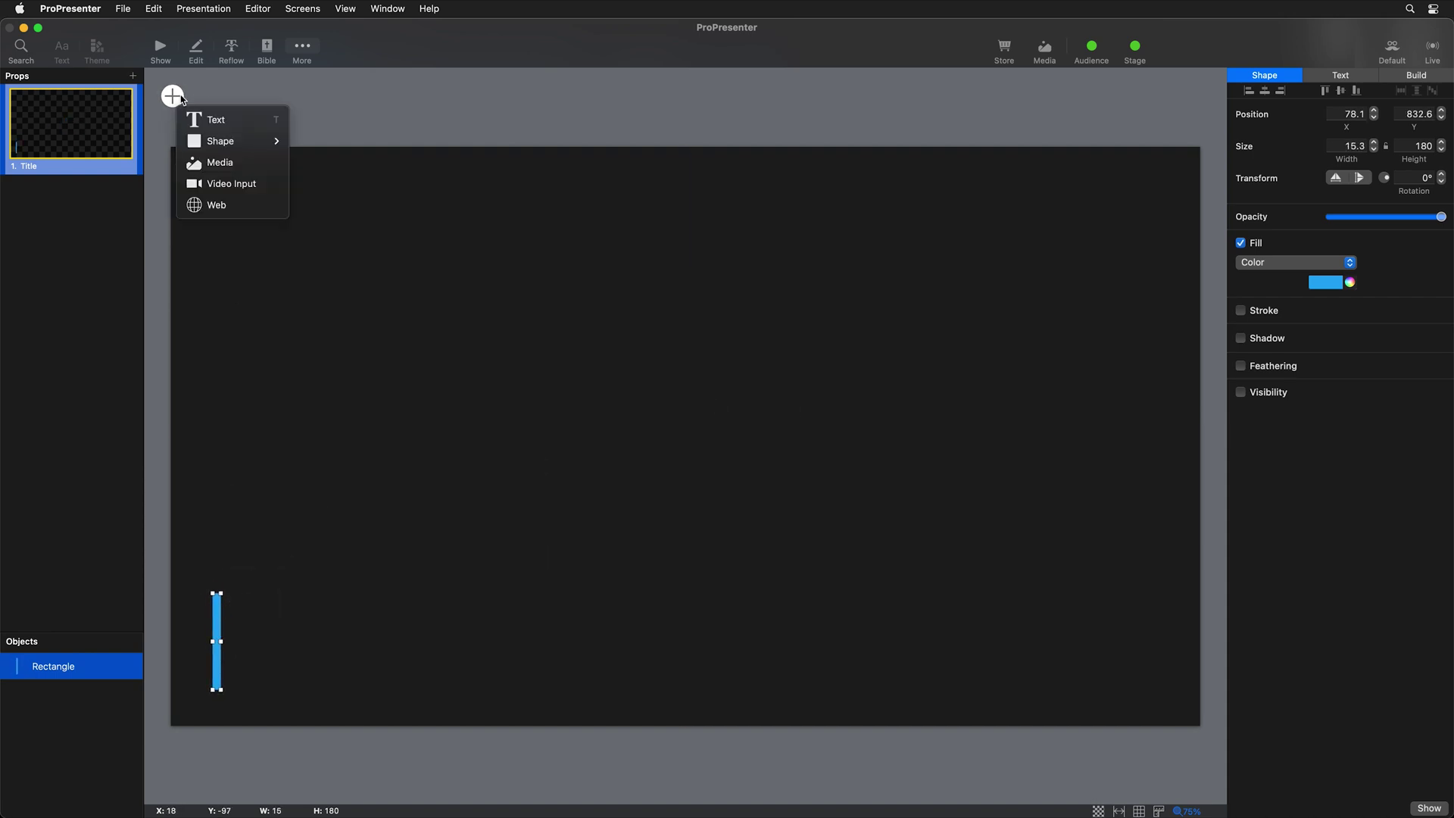
left_click(217, 120)
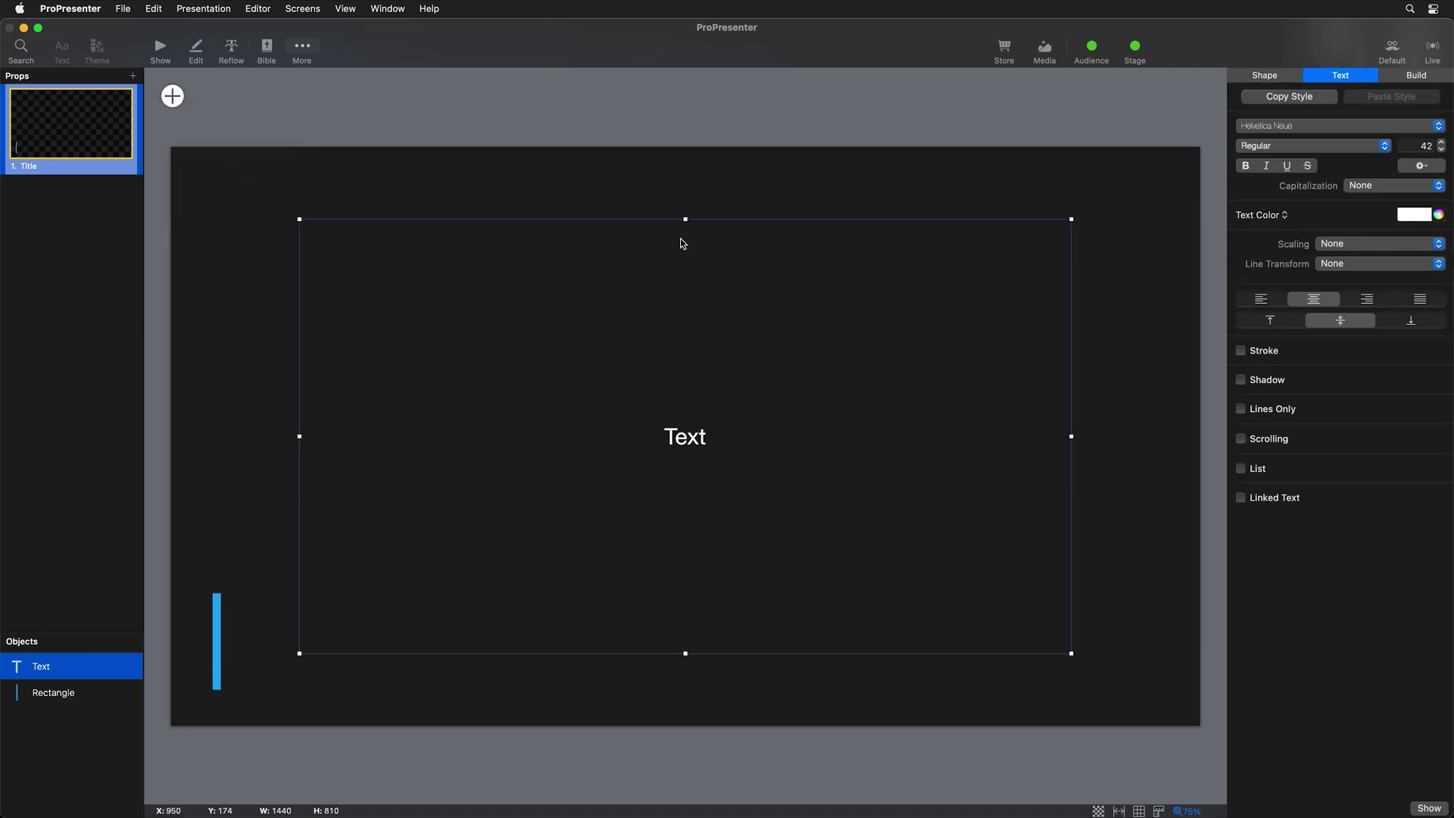
left_click_drag(685, 221, 618, 603)
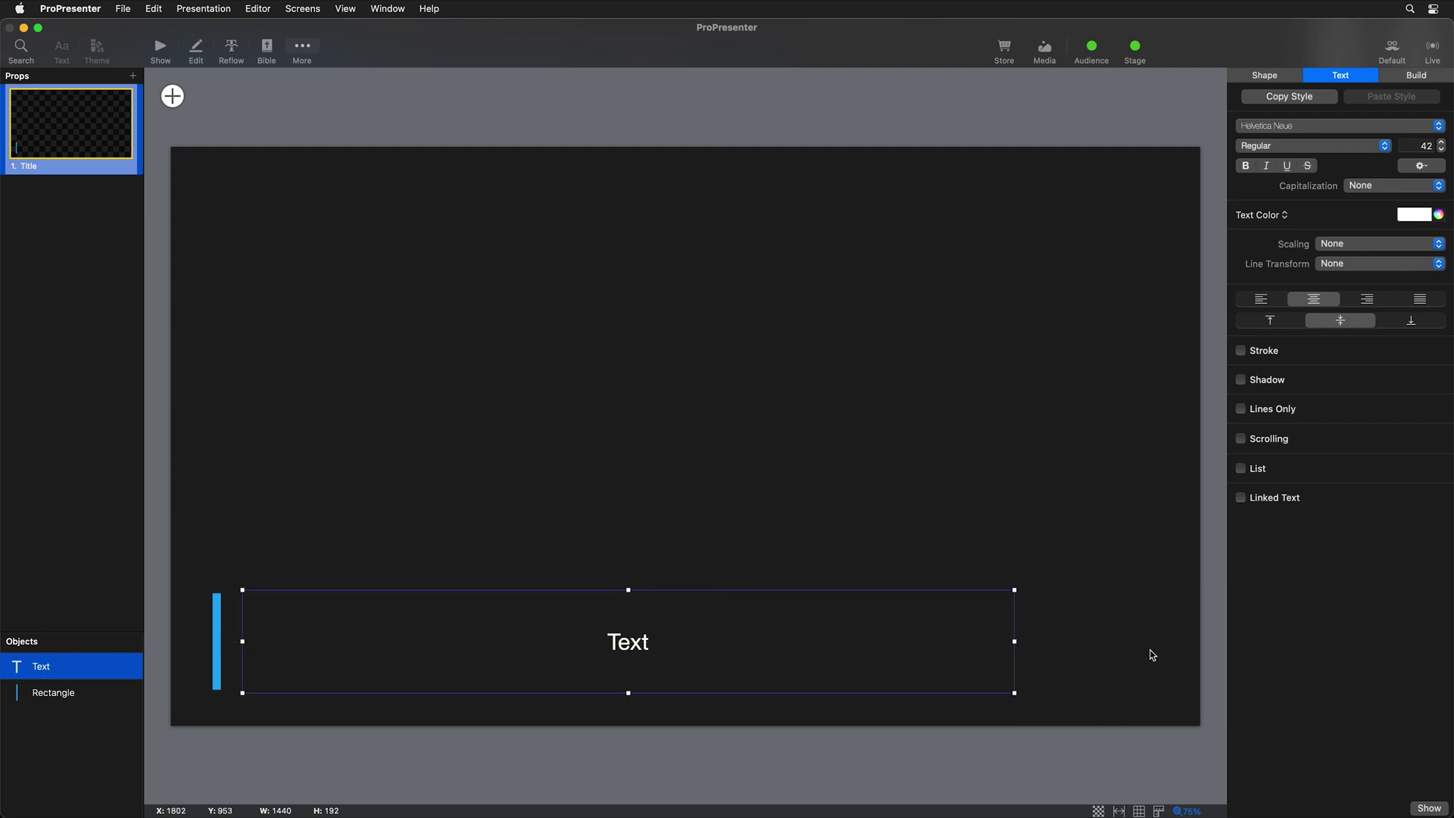
left_click(1418, 146)
key("Return")
left_click(1260, 302)
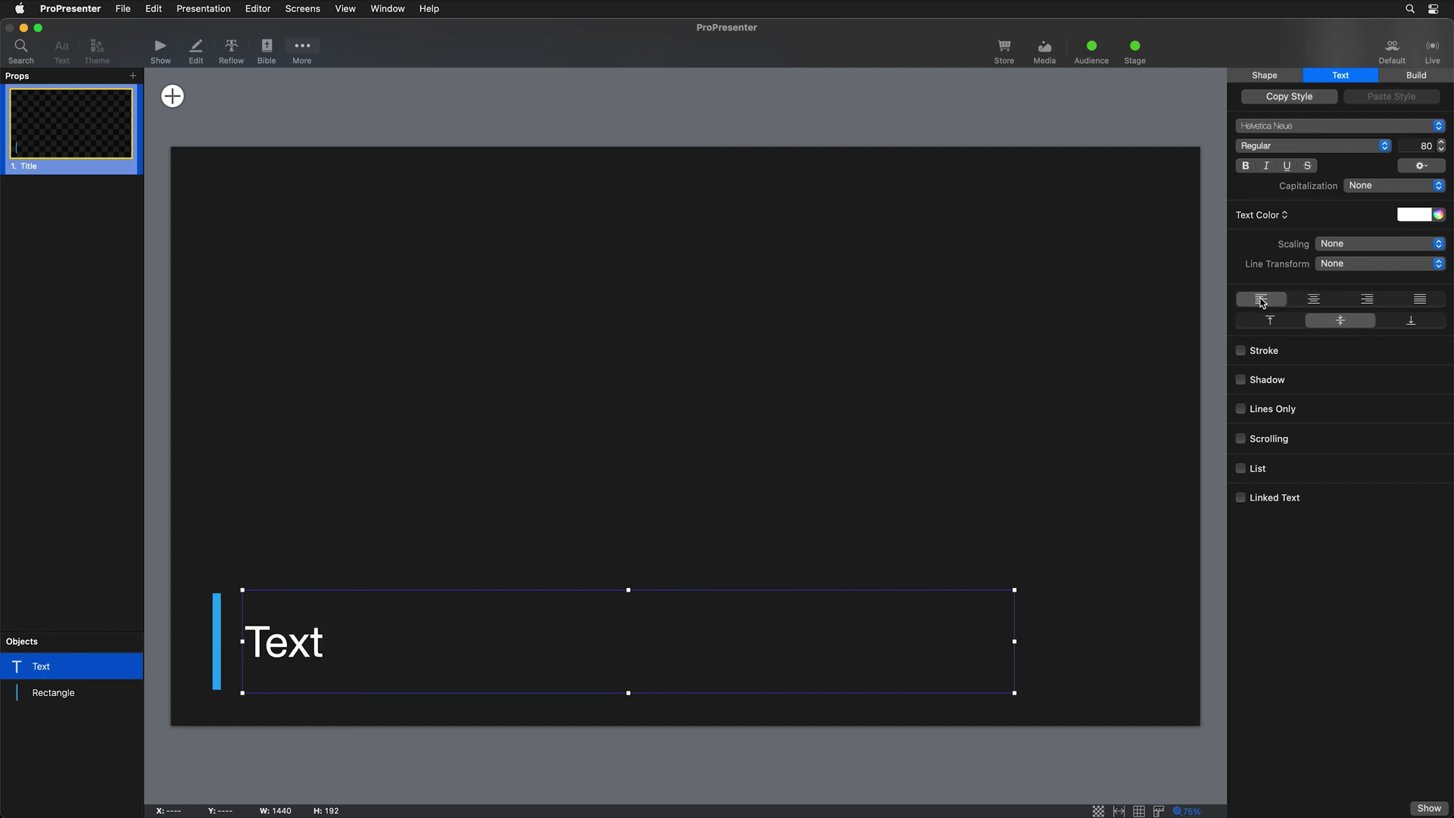
- Replace the placeholder text beside the blue bar with the person's full name
double_click(331, 653)
key("BackSpace")
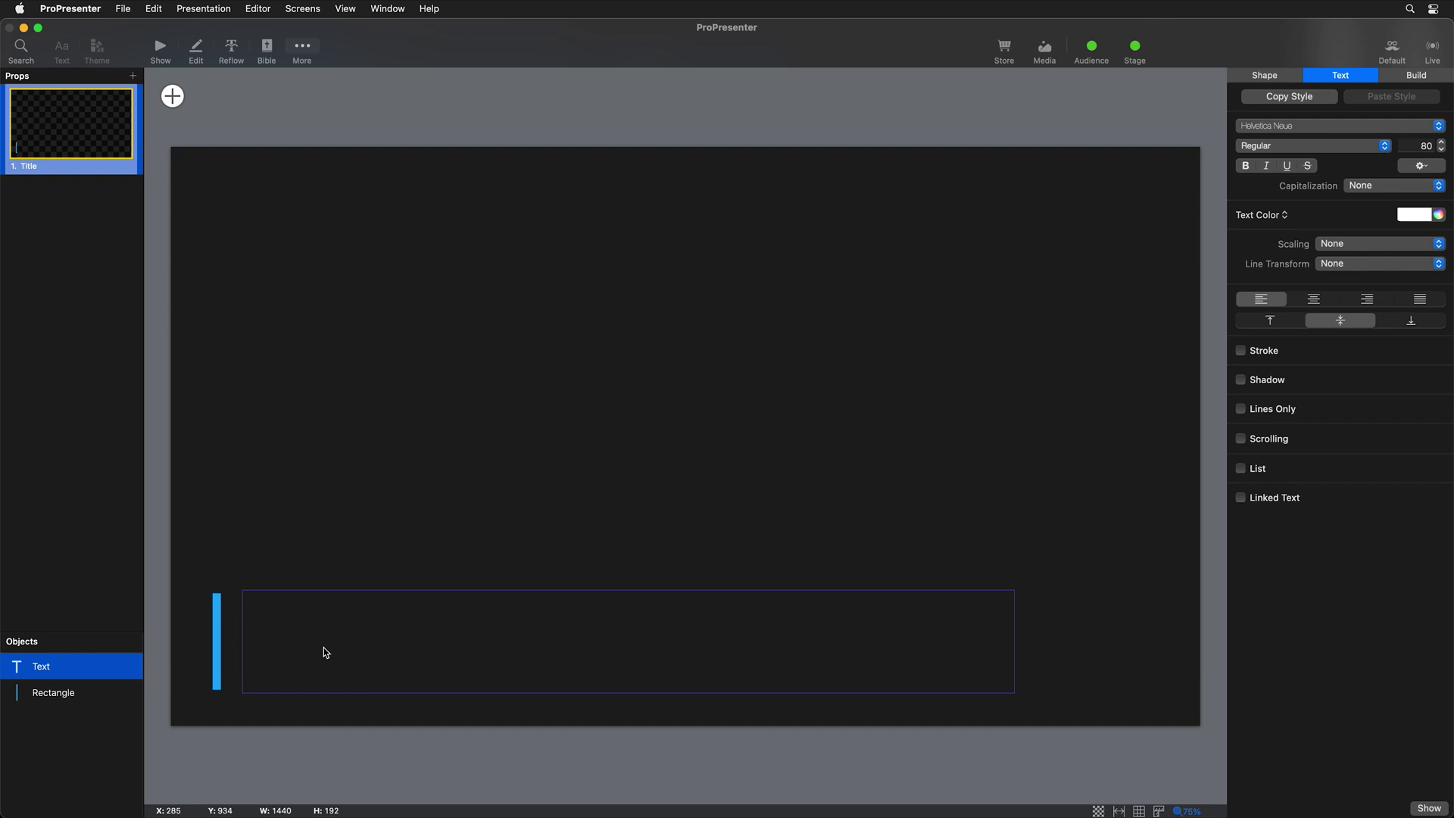
type("Jane Smith")
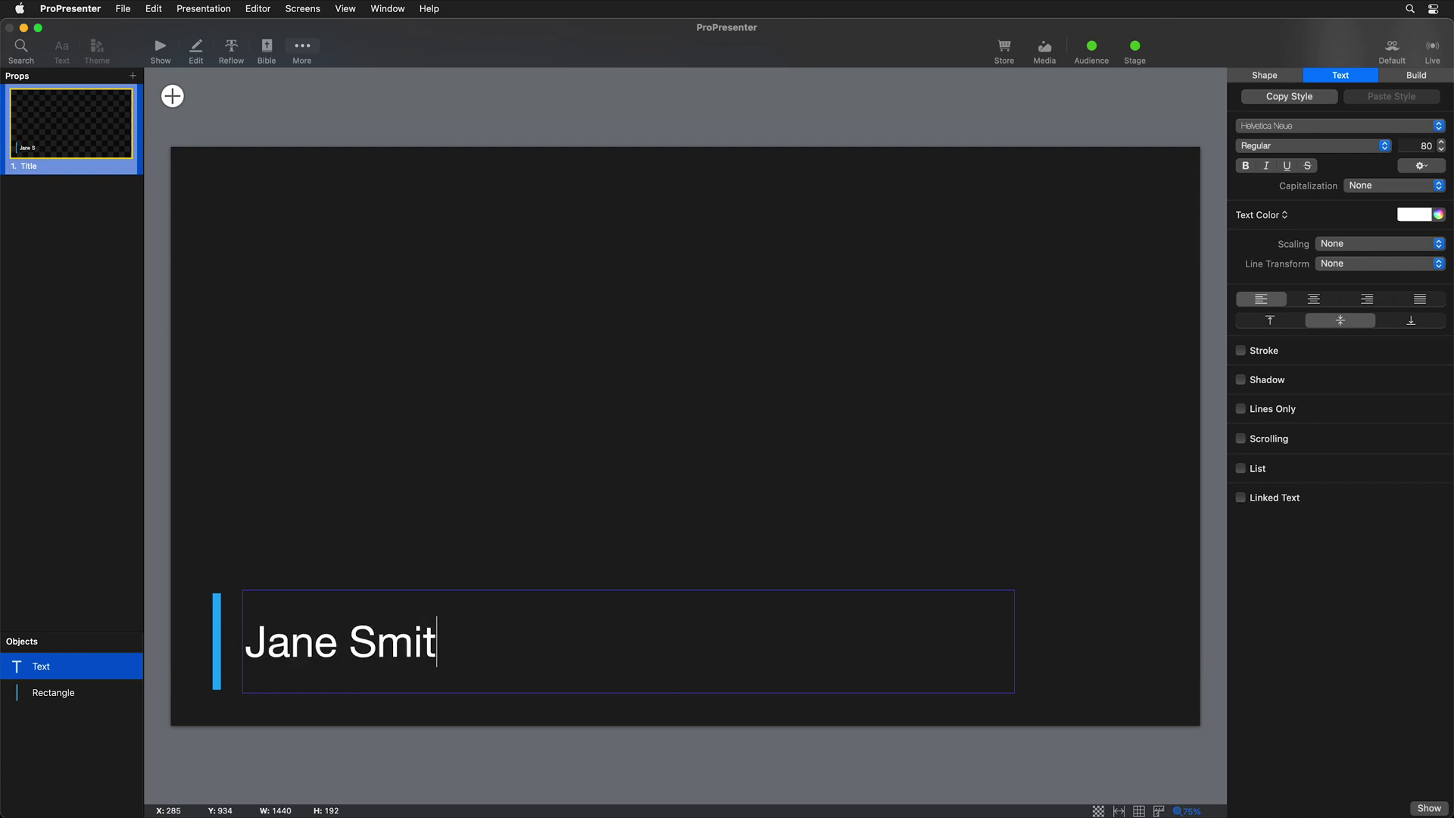
left_click(393, 749)
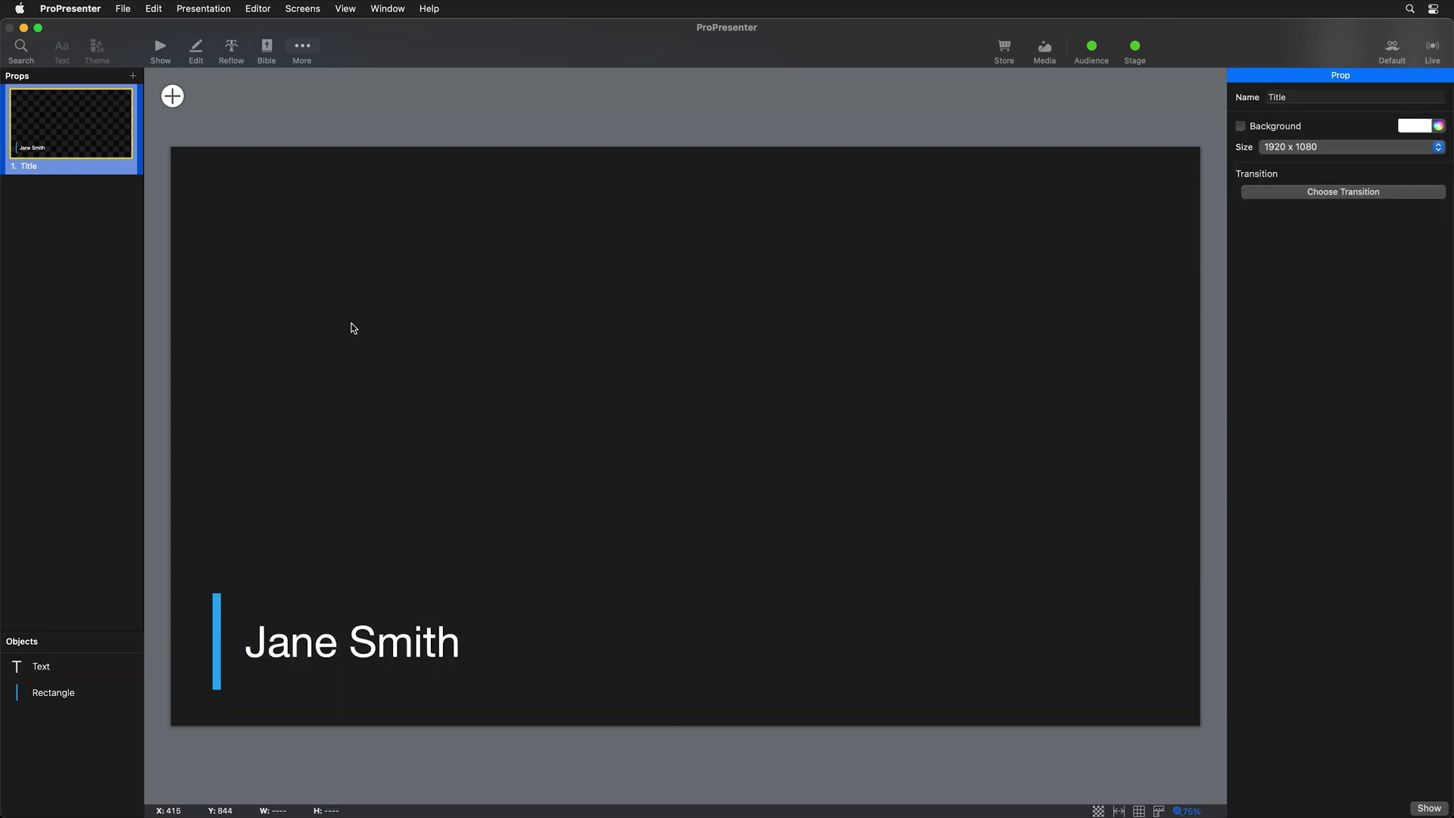
- Return to the show view, trigger the Title prop, preview it on the Atem and Projector screens, and clear the prop
left_click(159, 48)
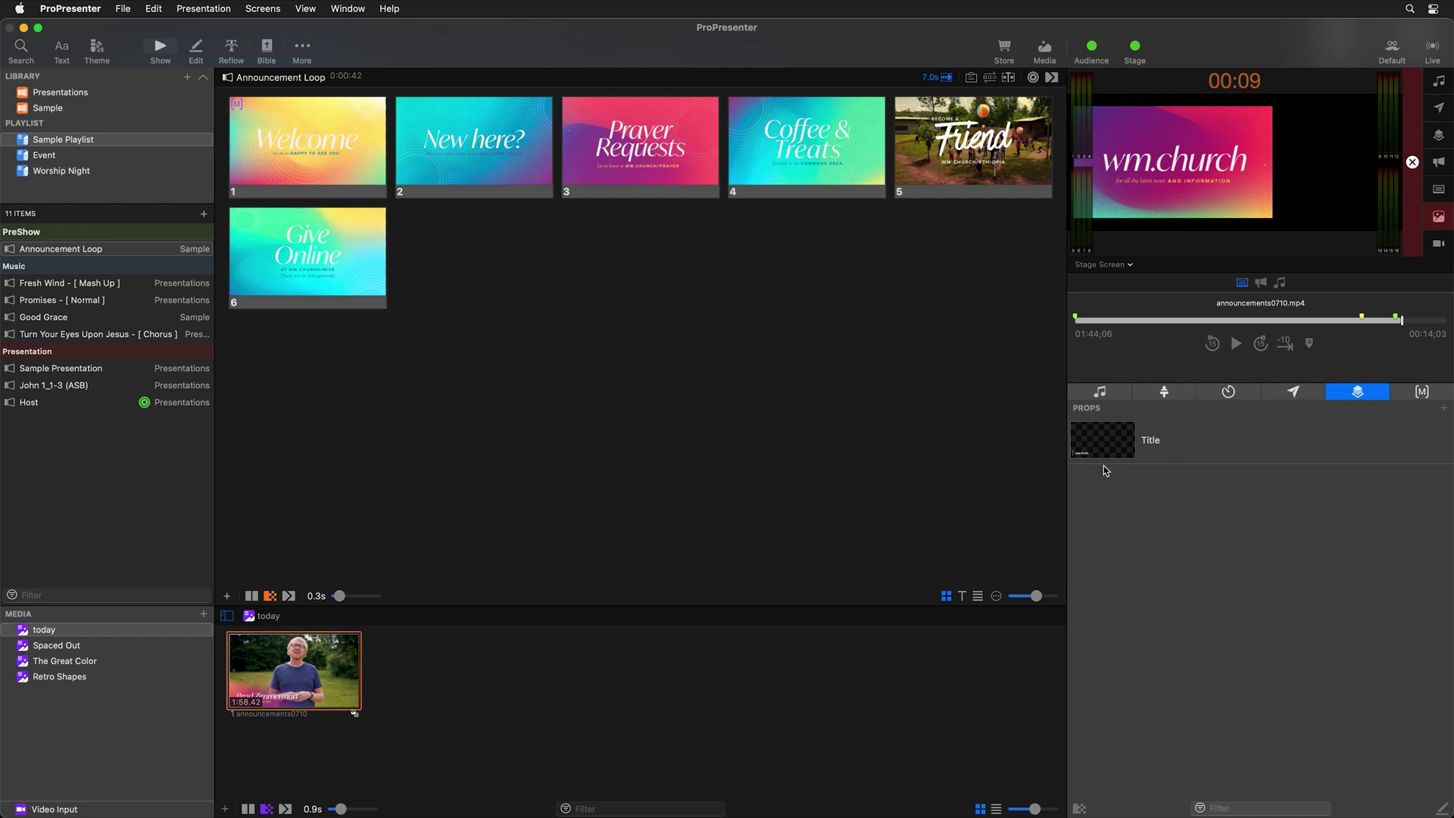
left_click(1132, 453)
left_click(1118, 265)
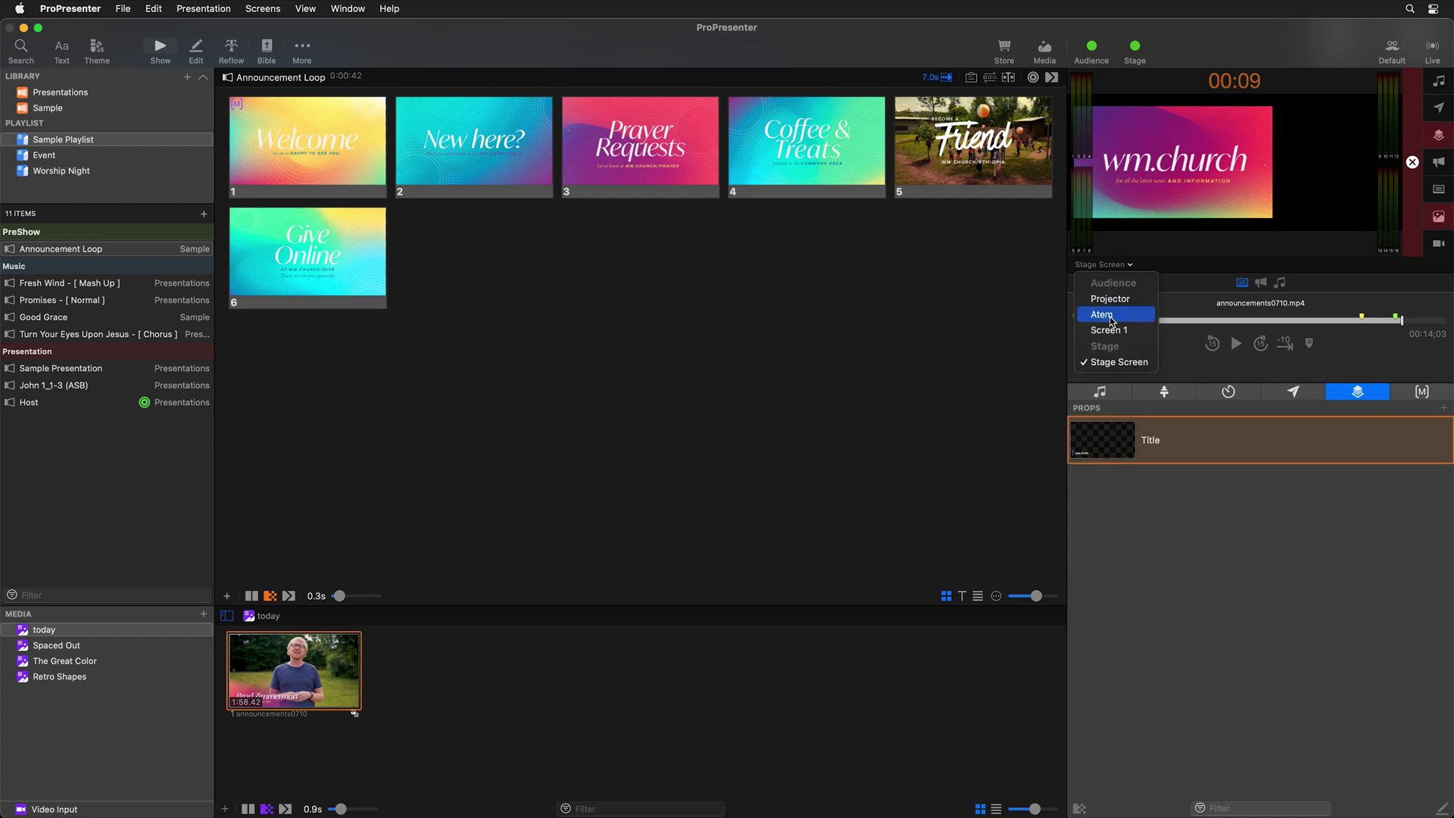
left_click(1111, 321)
left_click(1103, 265)
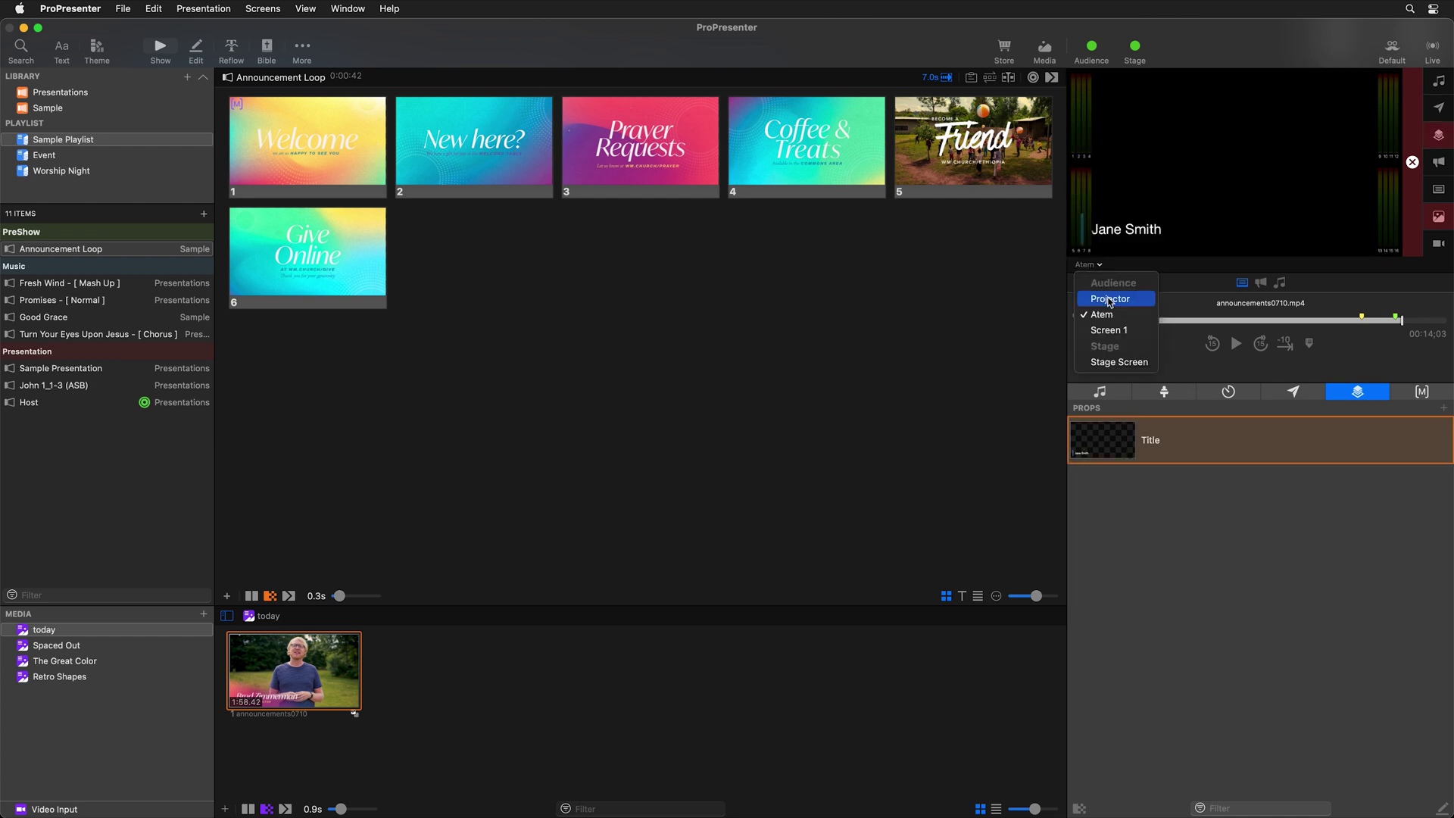
left_click(1110, 299)
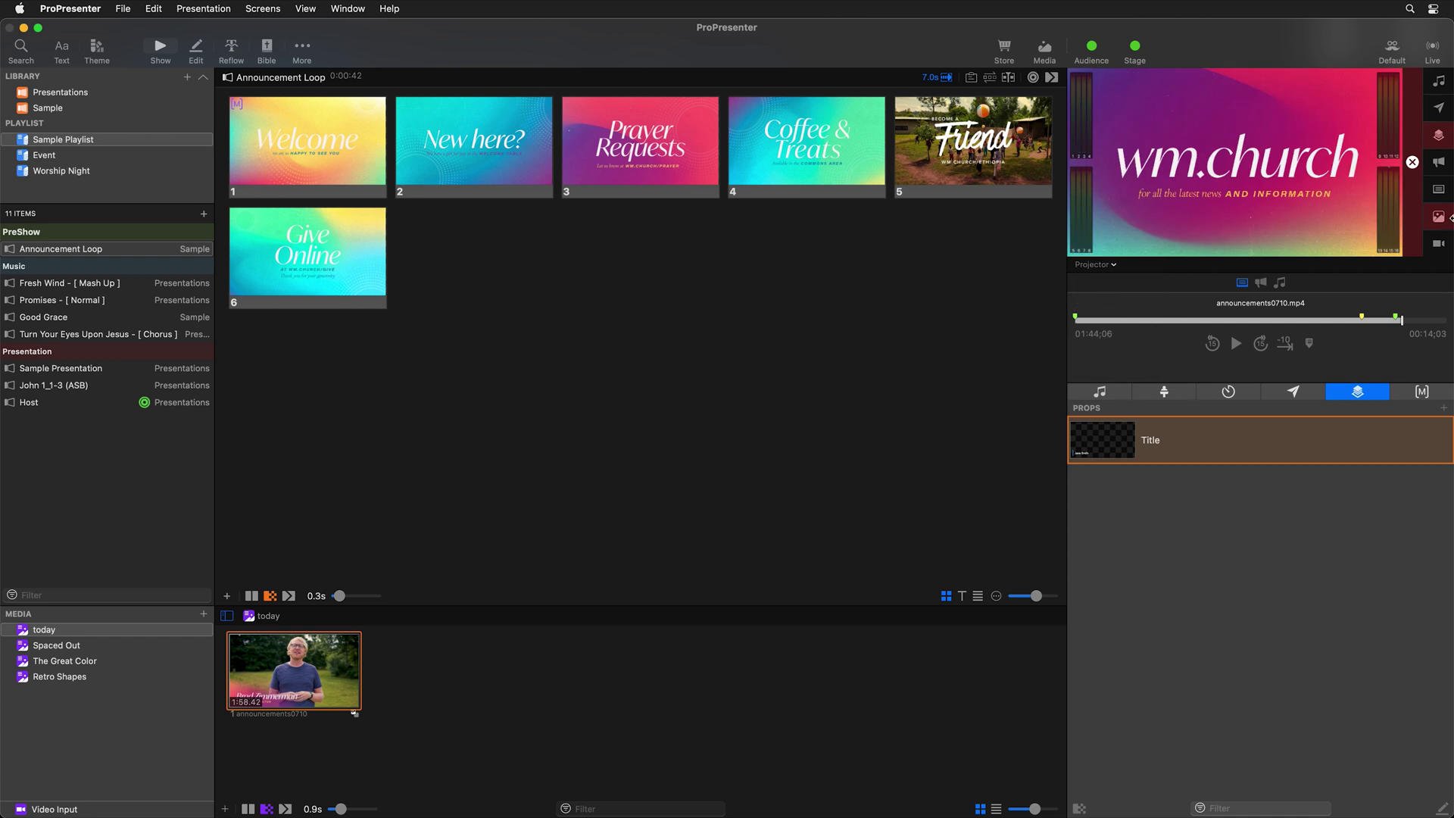
left_click(1439, 135)
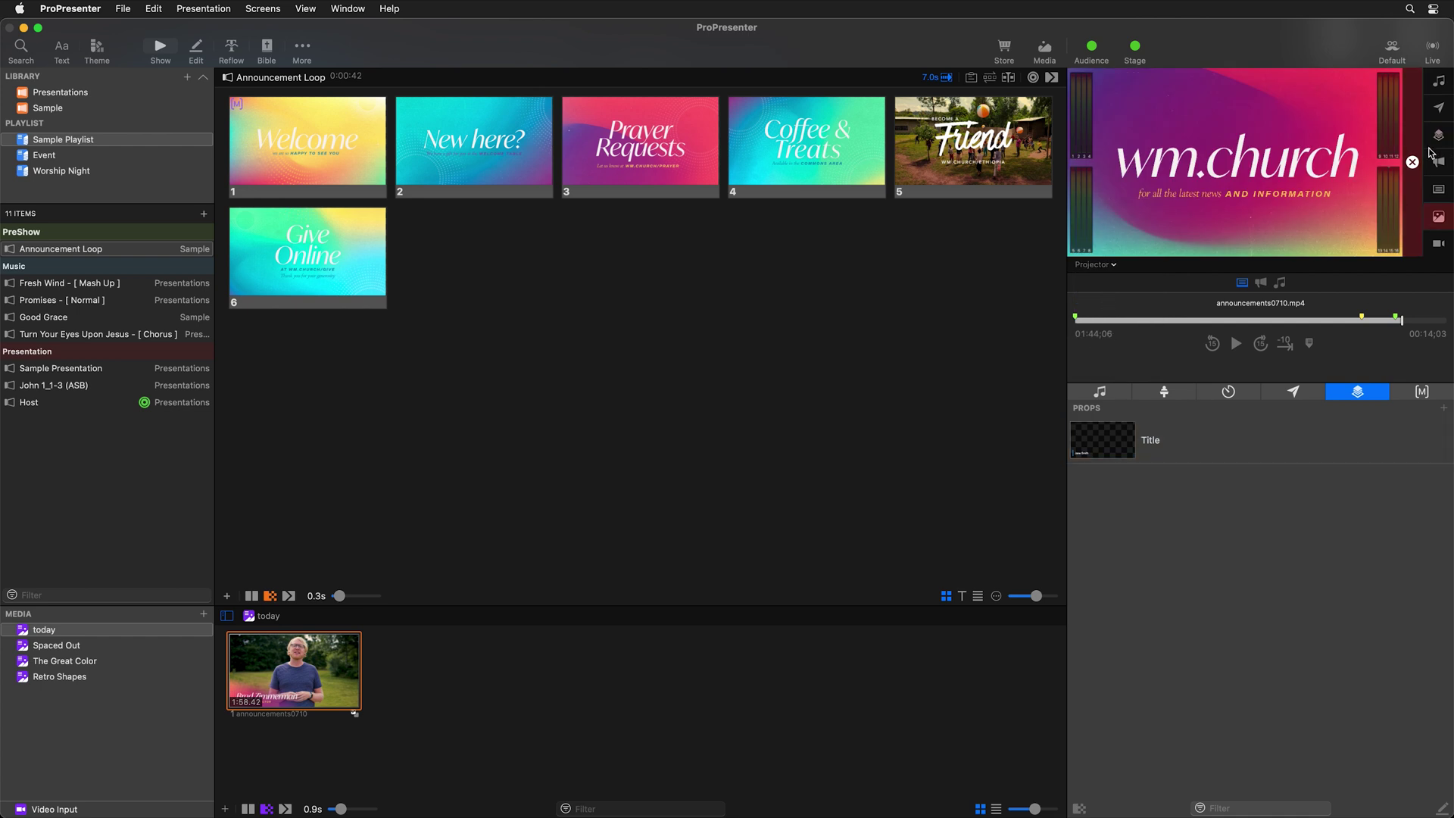
- Add a playback marker near the end of announcements0710.mp4 with an action triggering the Title prop, and clear the output
left_click(1105, 268)
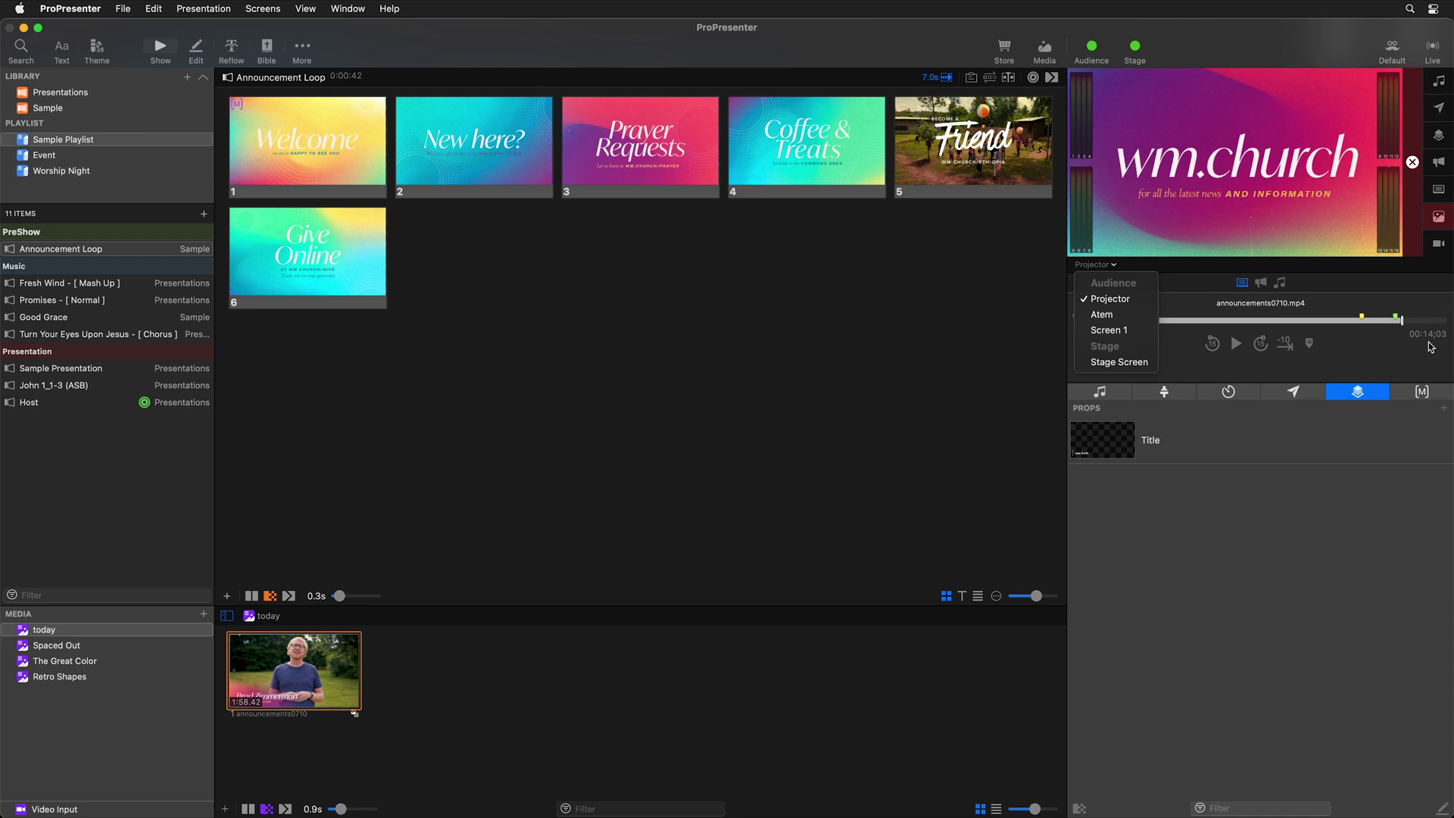
left_click(1364, 362)
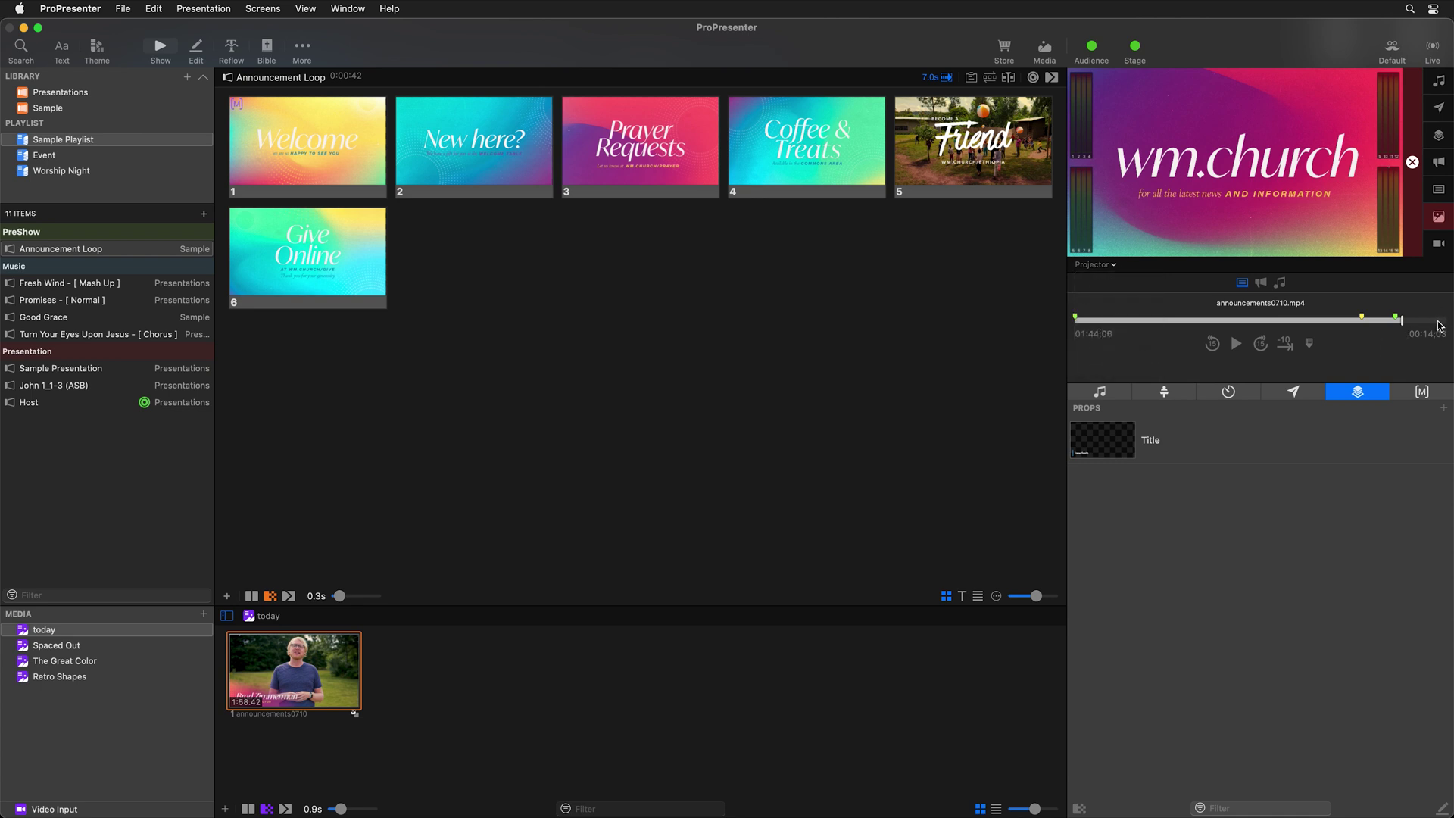
right_click(1440, 327)
left_click(1414, 328)
right_click(1439, 319)
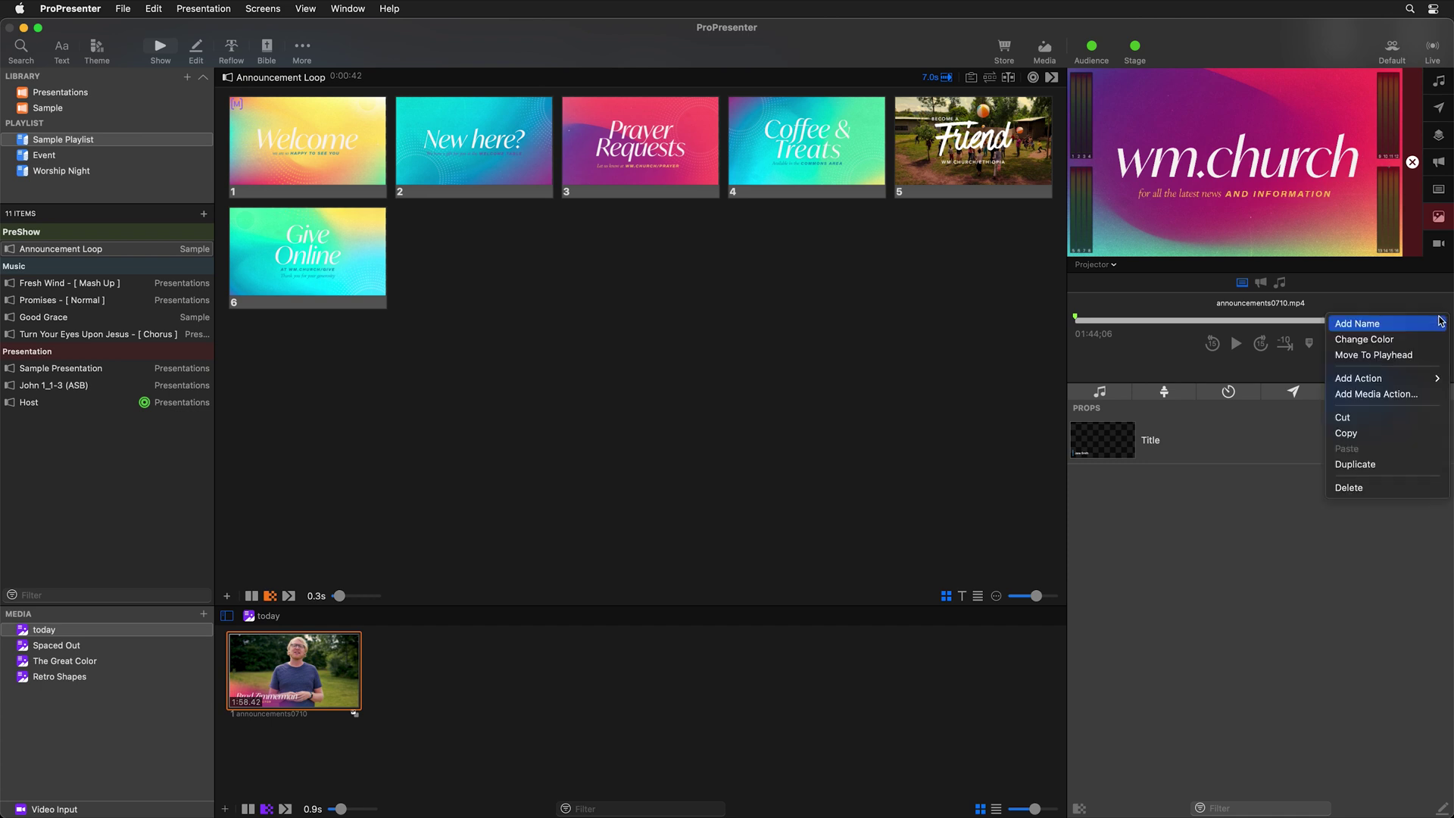
mouse_move(1413, 378)
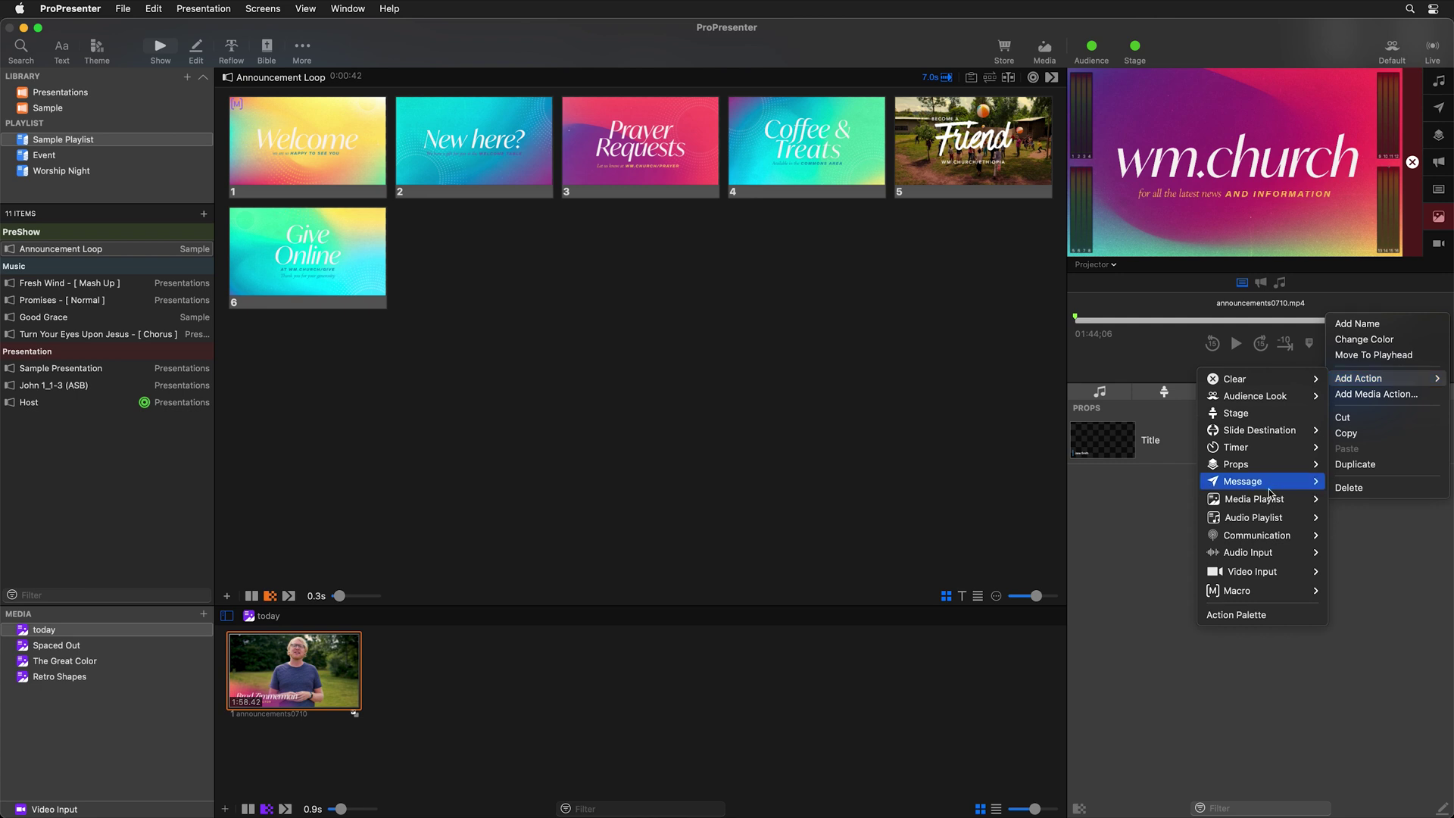
mouse_move(1239, 466)
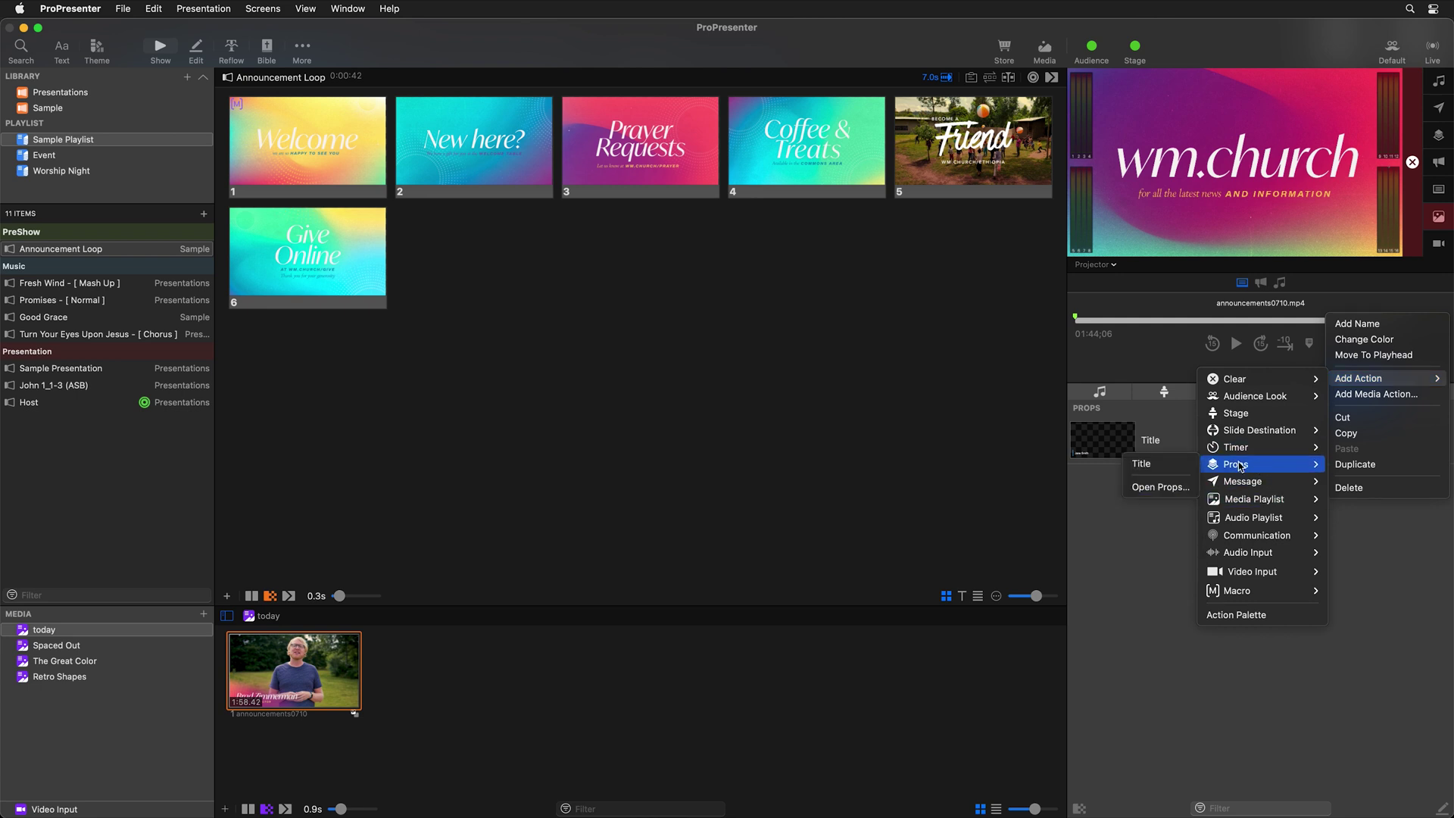
left_click(1167, 466)
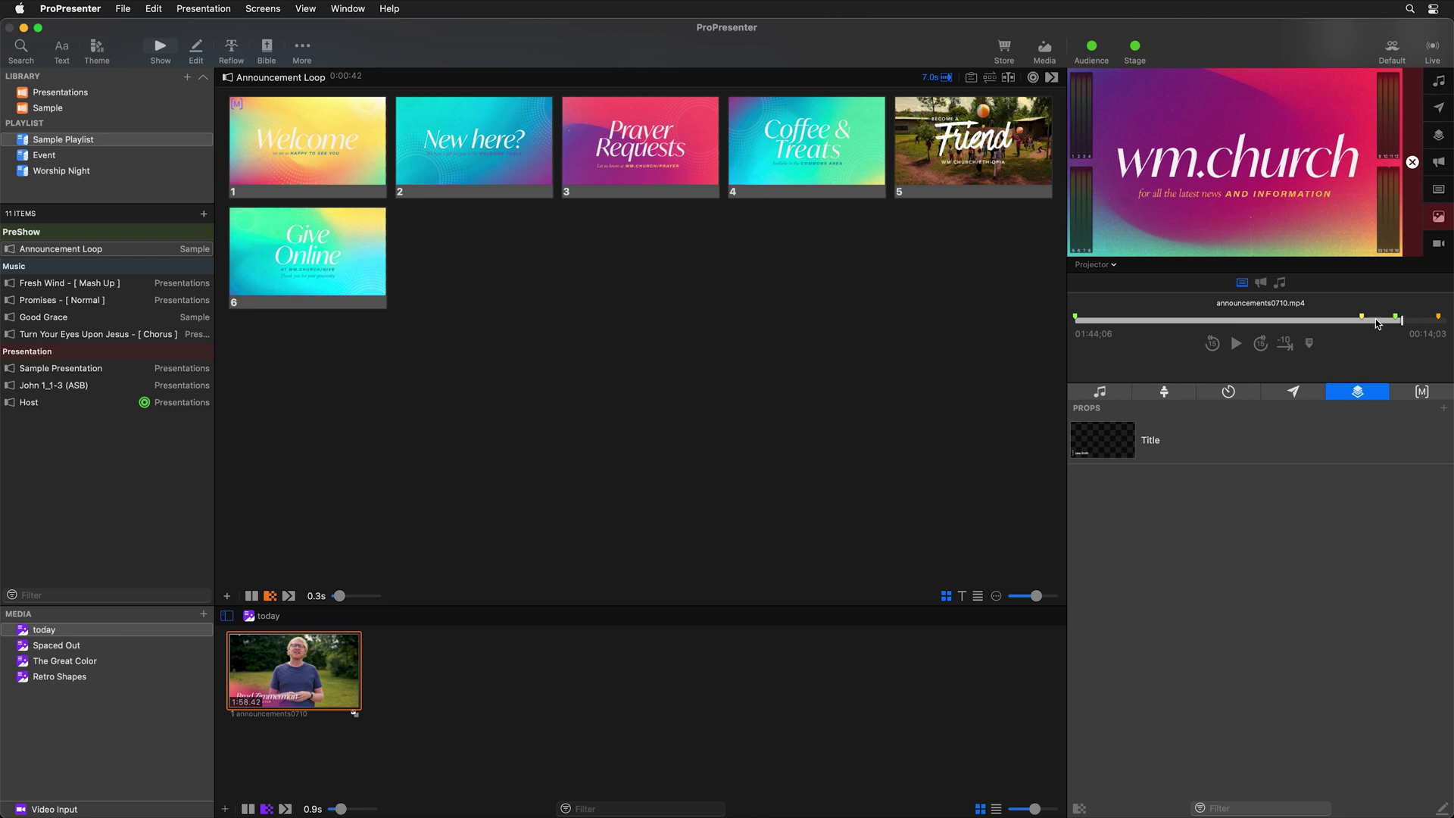
left_click(1418, 248)
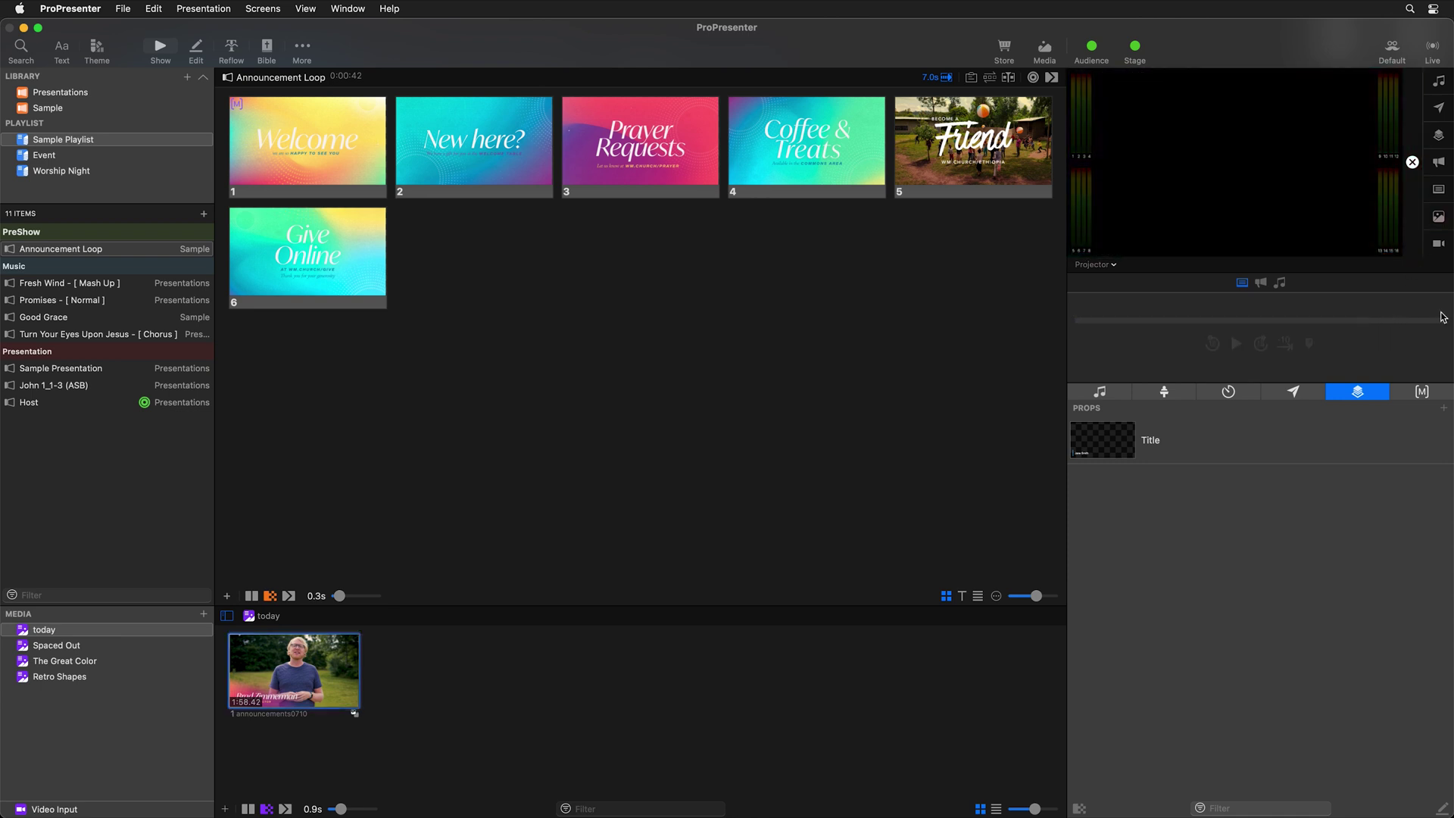
- In the Video Countdown stage layout, link the large countdown text to the playback marker matched by the name "End"
left_click(305, 52)
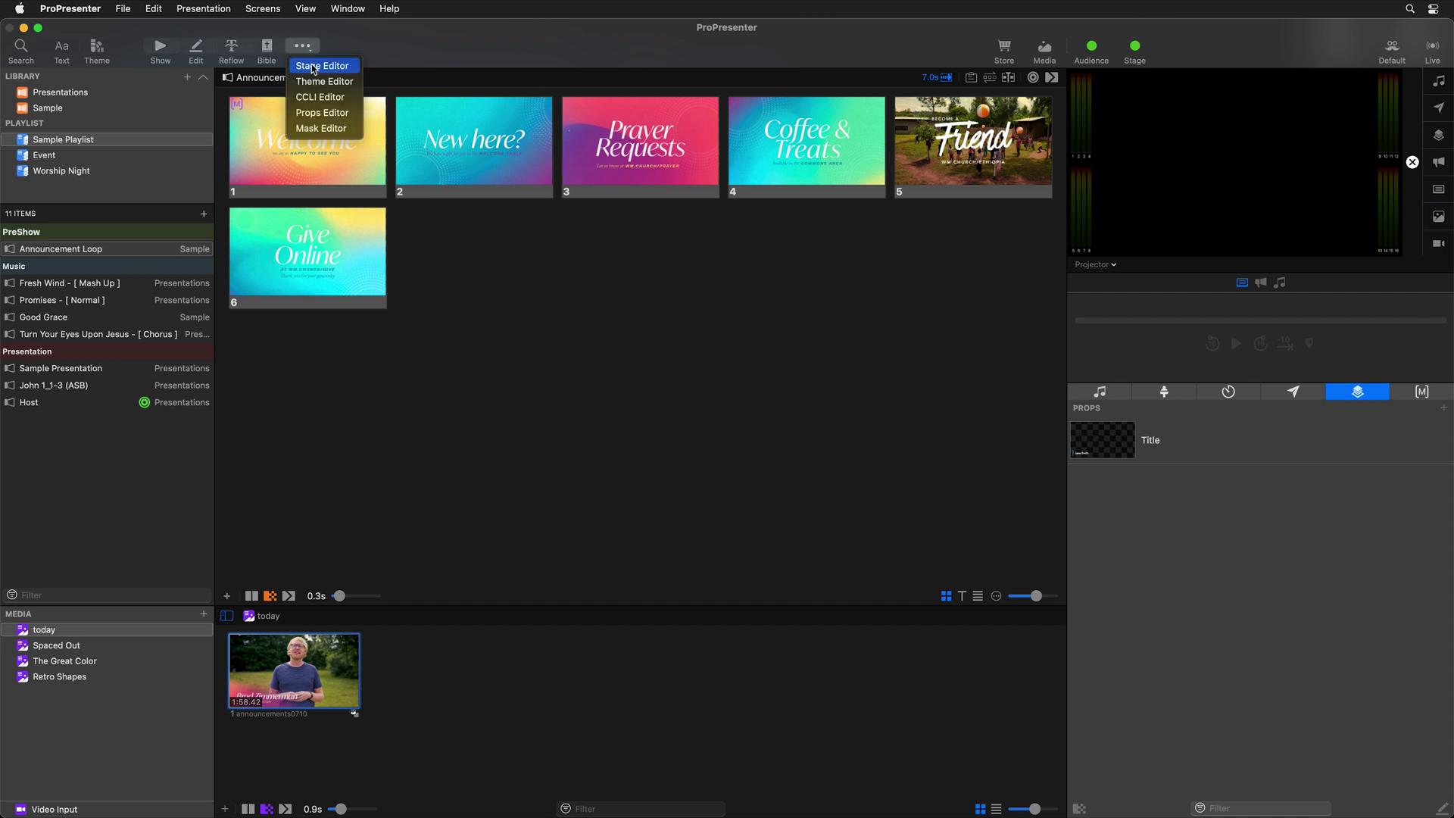
left_click(315, 66)
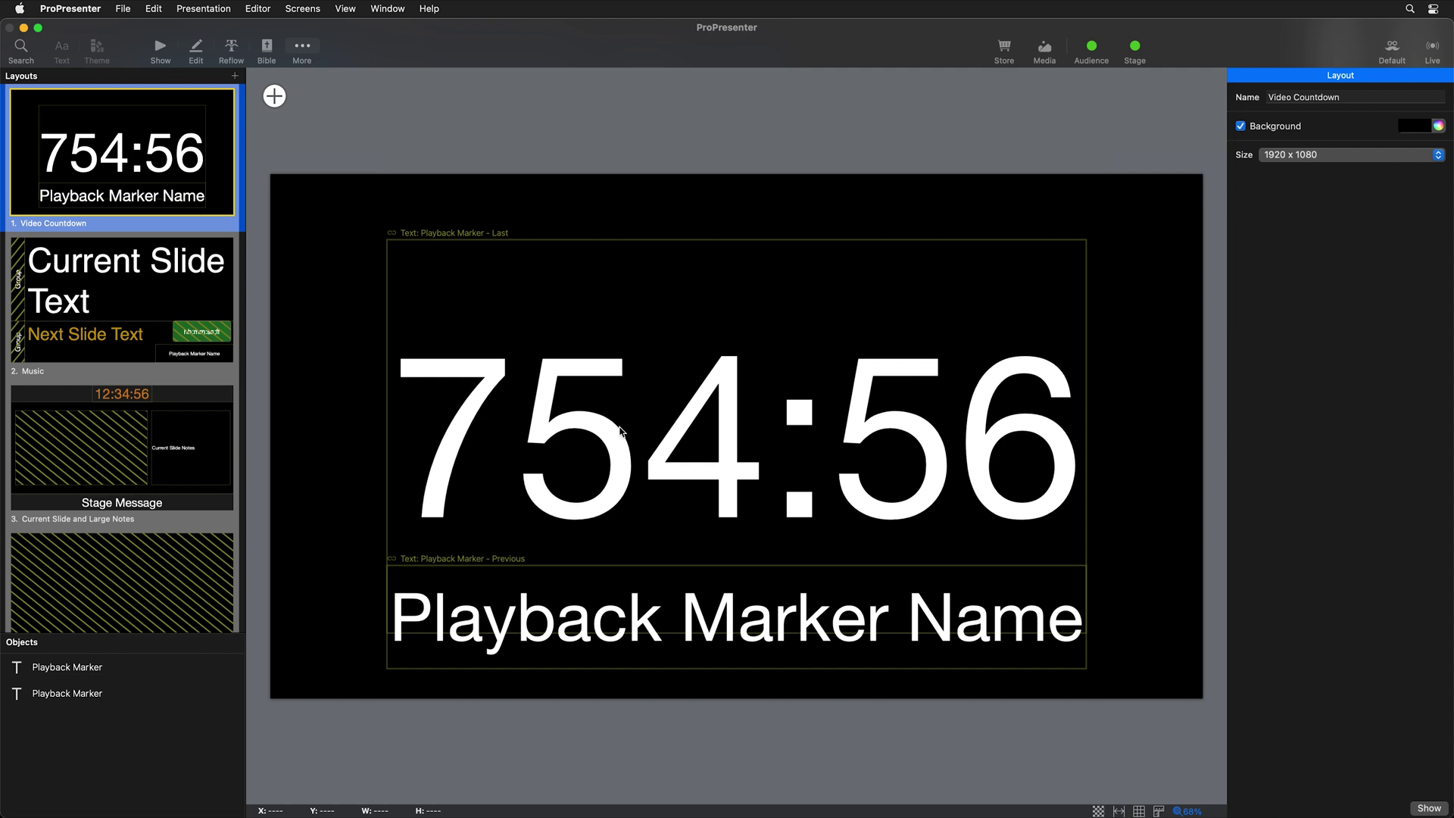
left_click(647, 411)
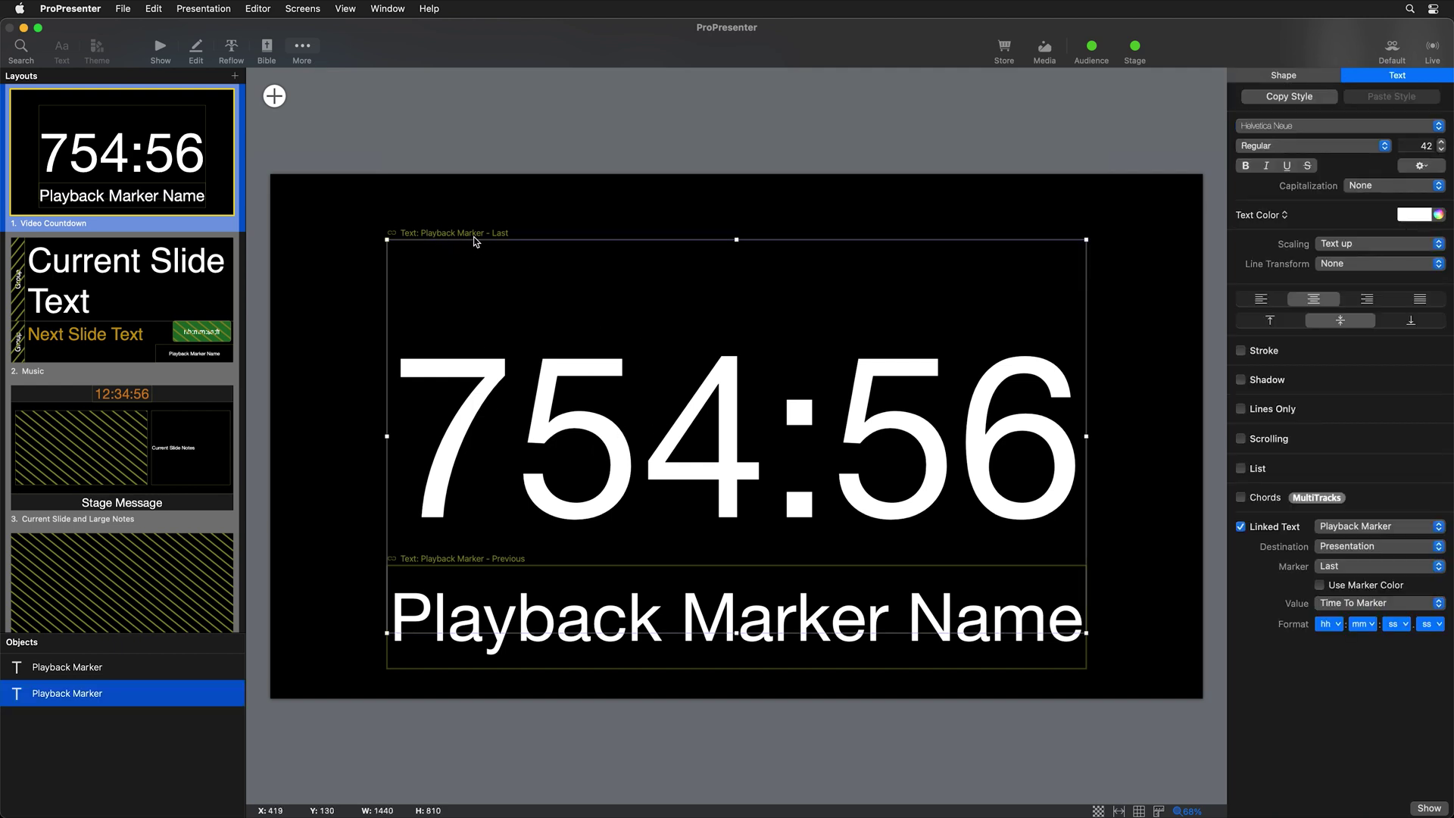
left_click(1330, 570)
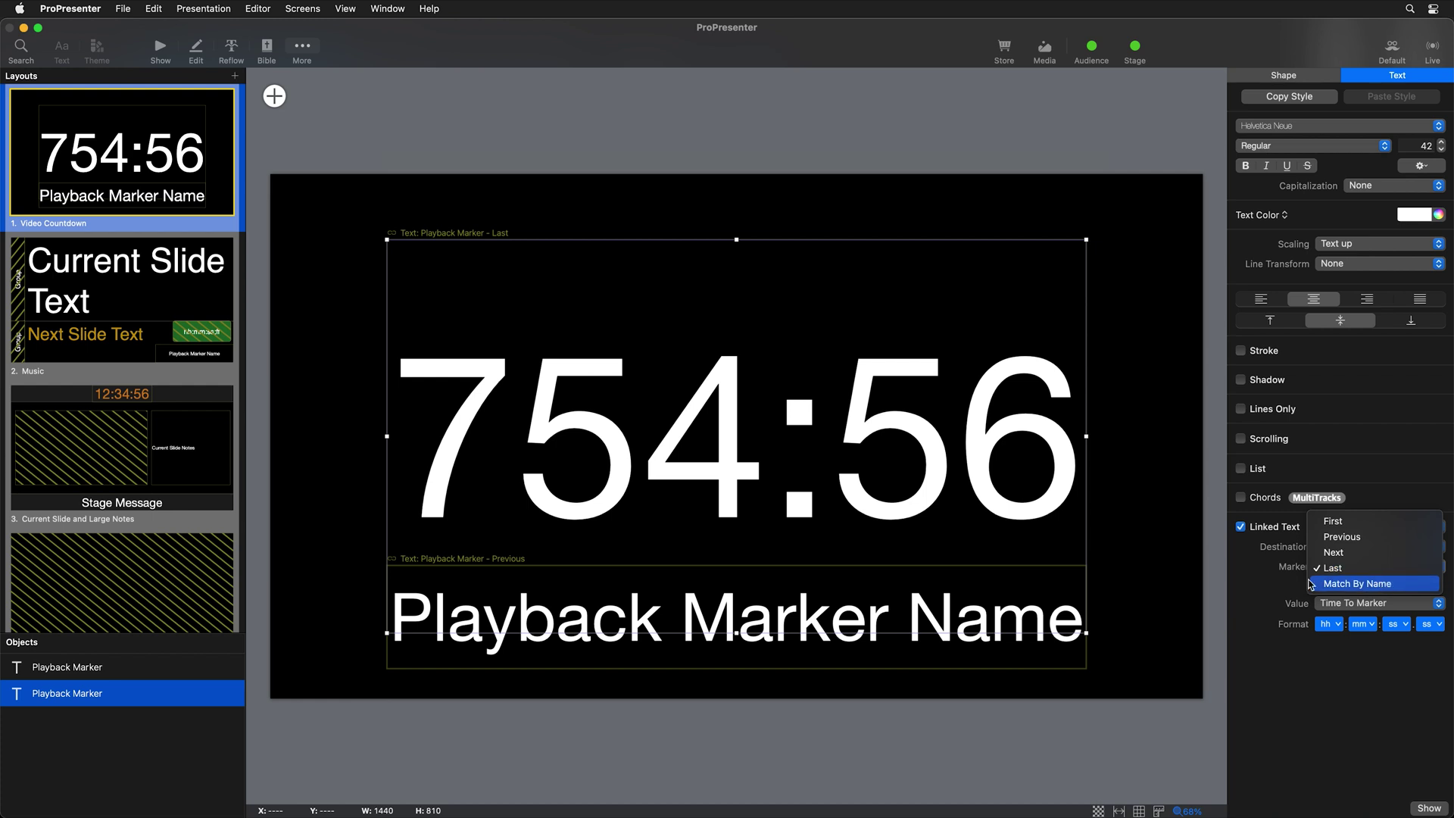
left_click(1377, 586)
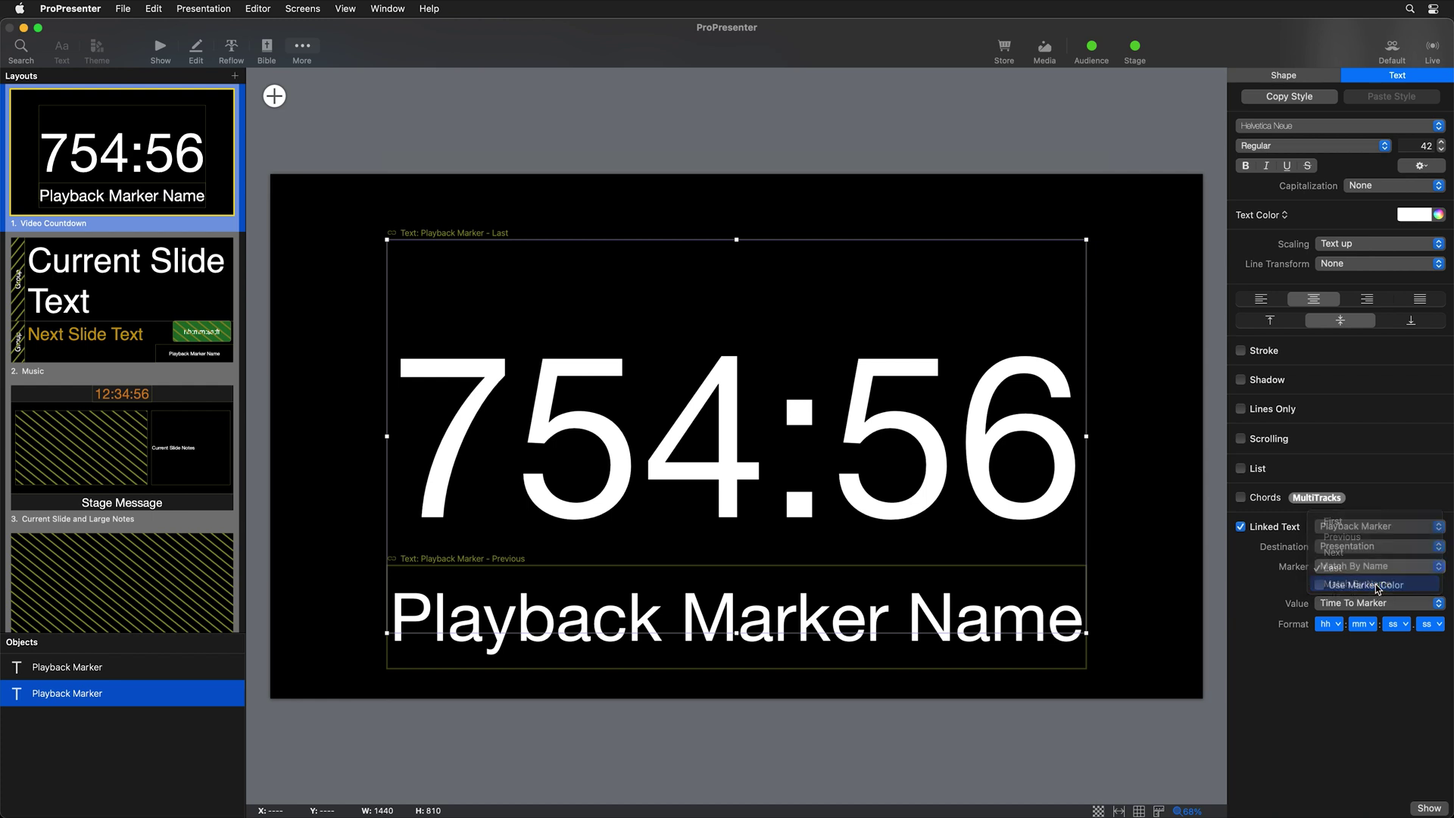
left_click(1339, 588)
type("E")
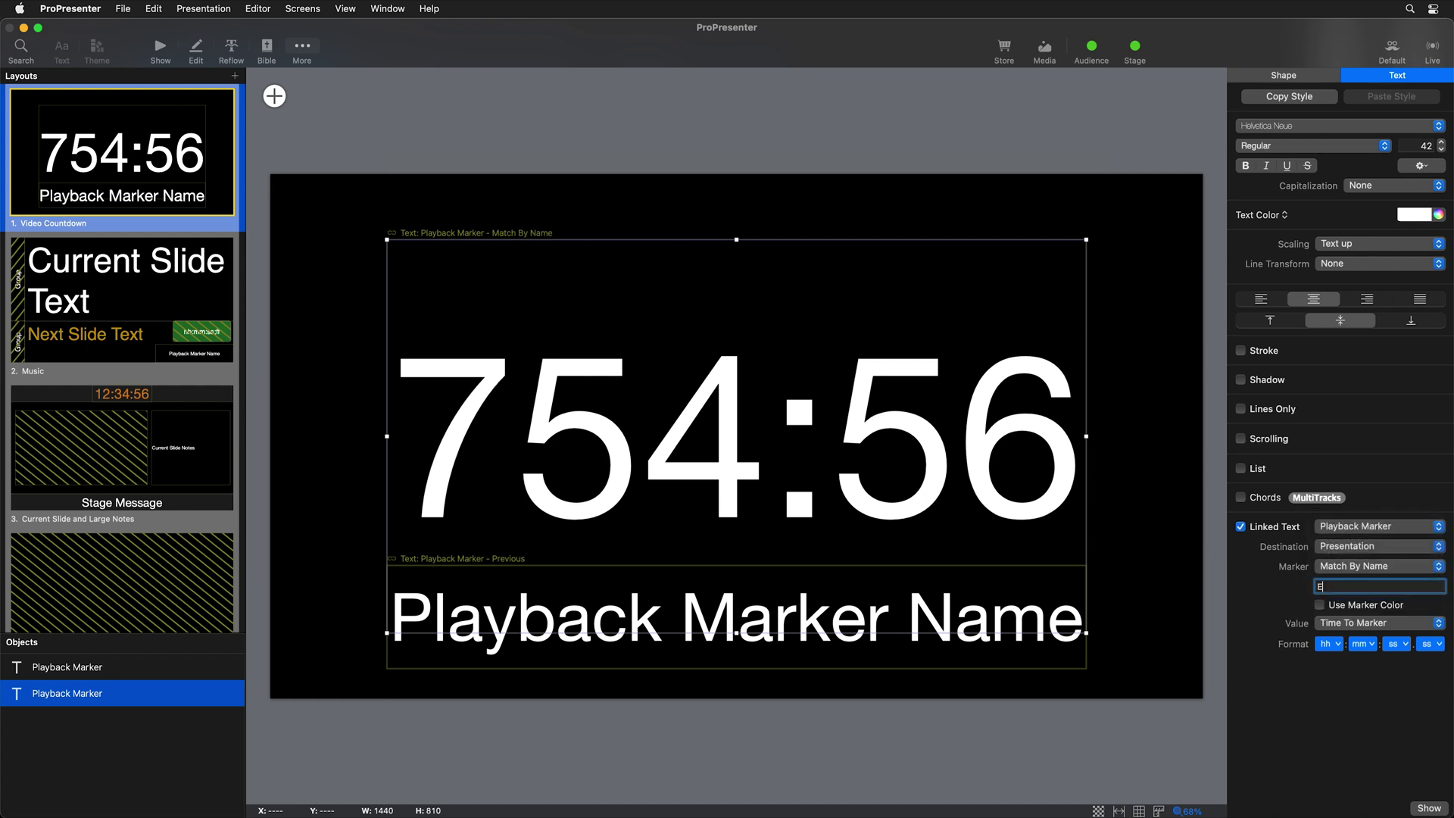
type("nd")
key("Return")
left_click(160, 48)
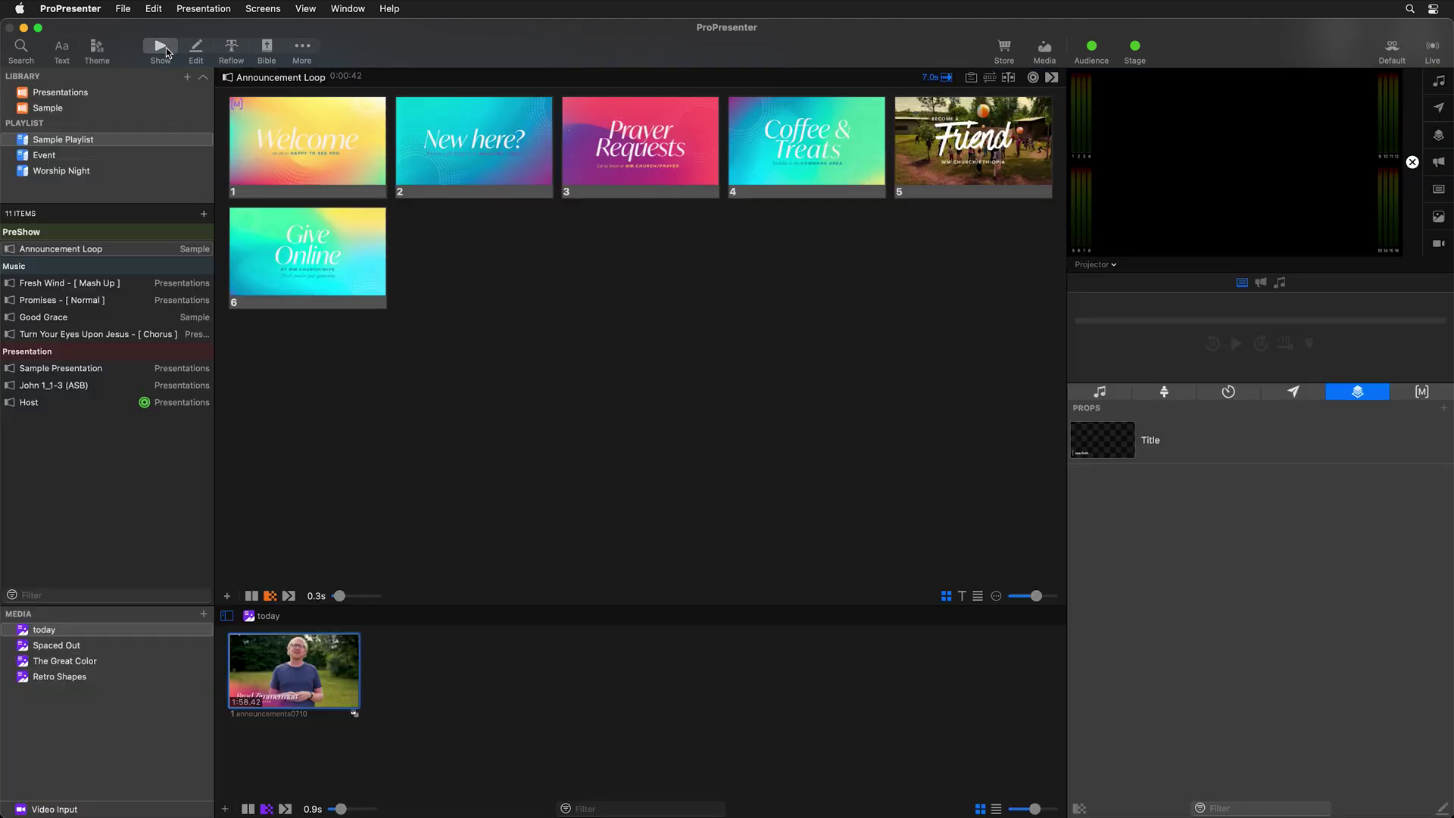
- Play announcements0710 with the Stage Screen preview and jump to the times of its last three playback markers in turn
left_click(333, 715)
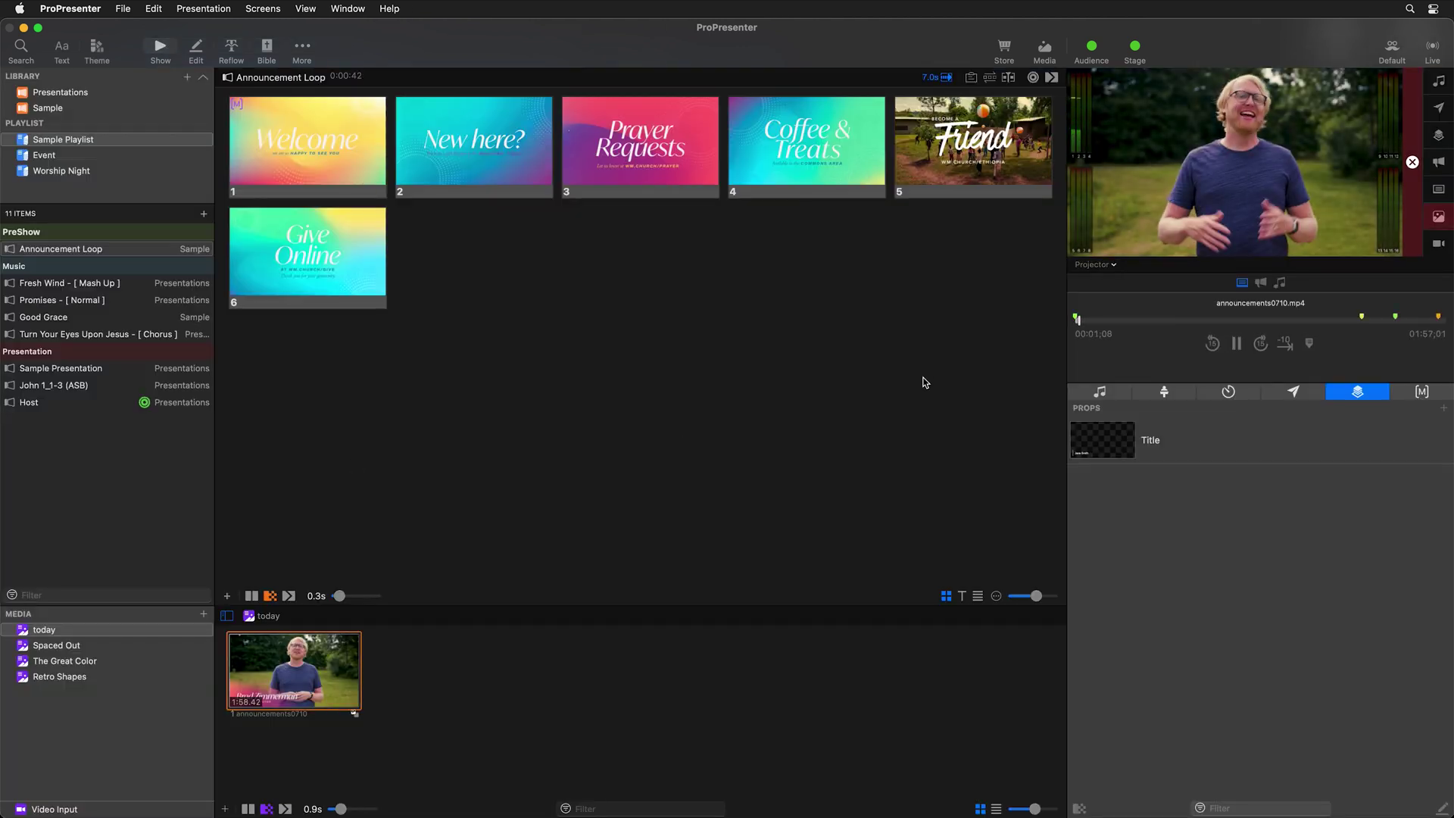
left_click(1095, 264)
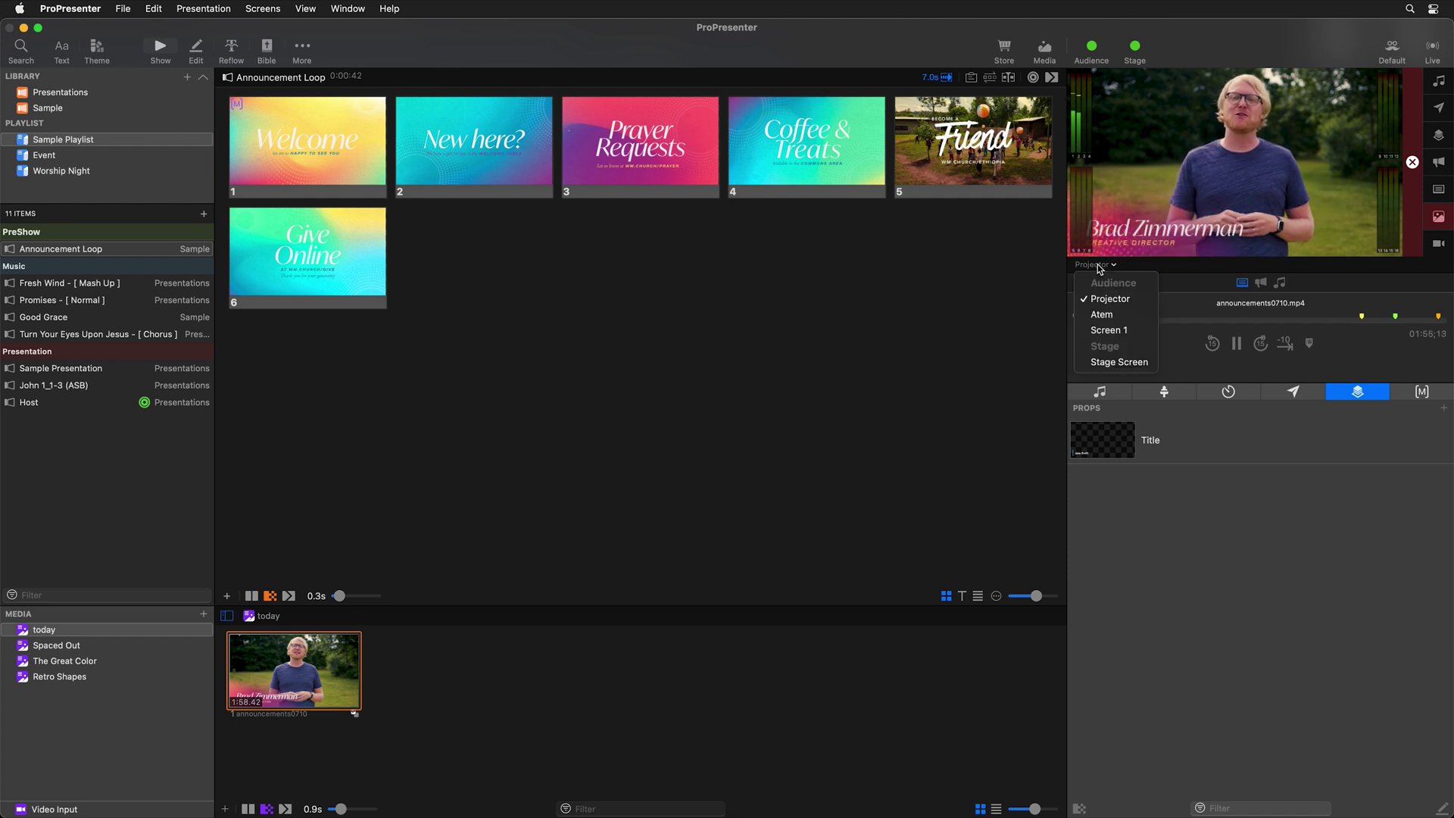
left_click(1111, 363)
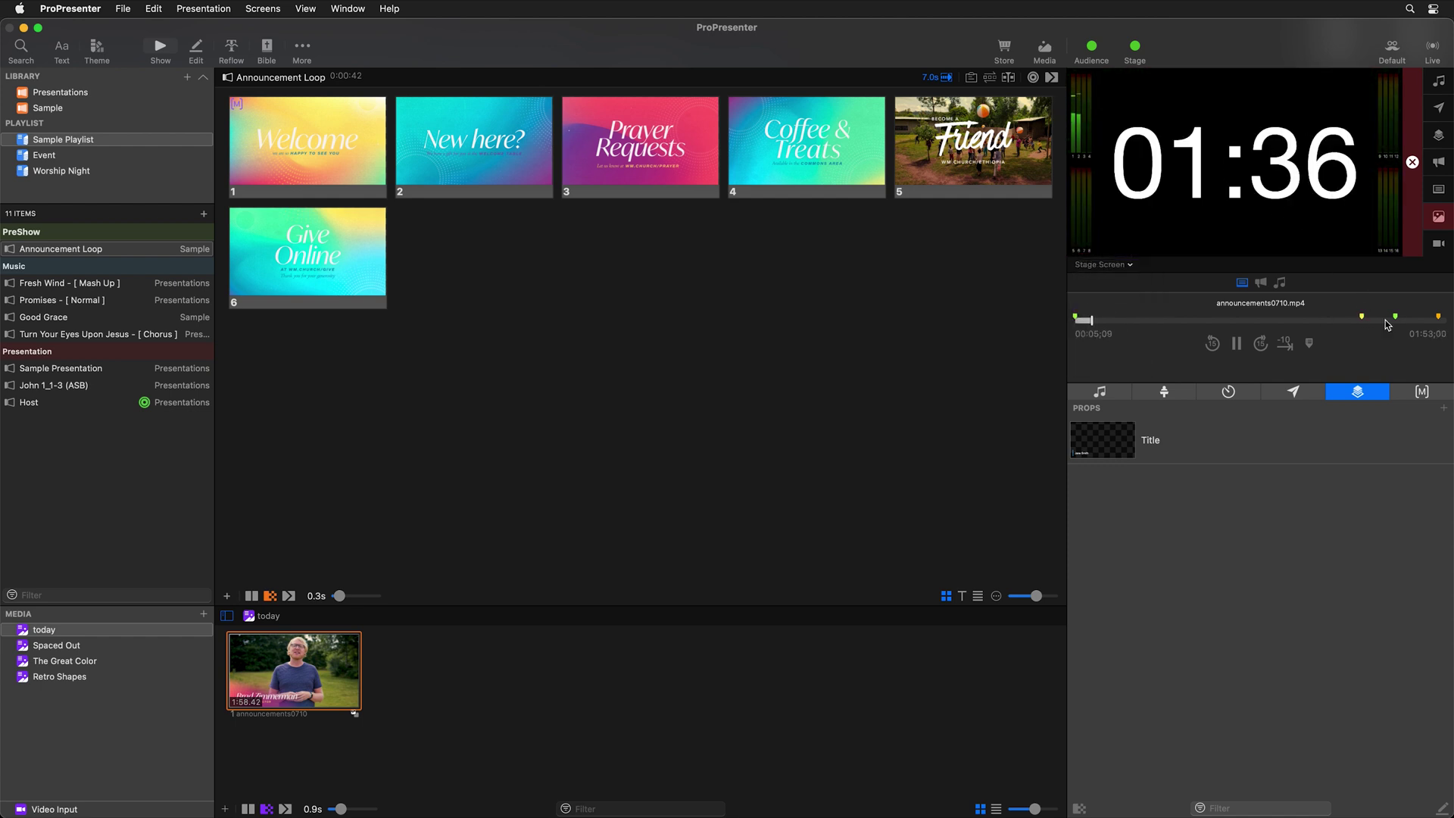
left_click(1357, 317)
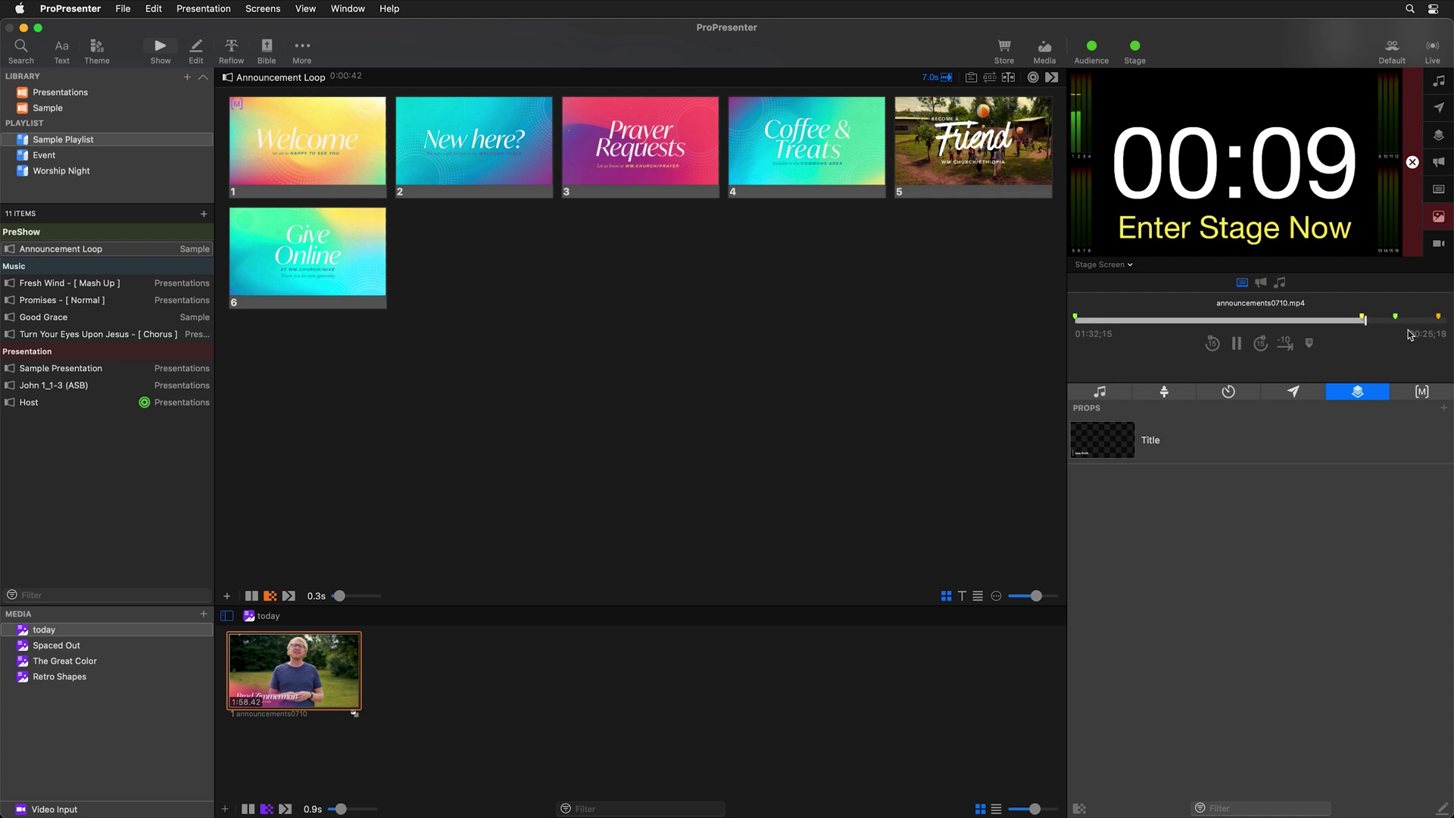
left_click(1394, 318)
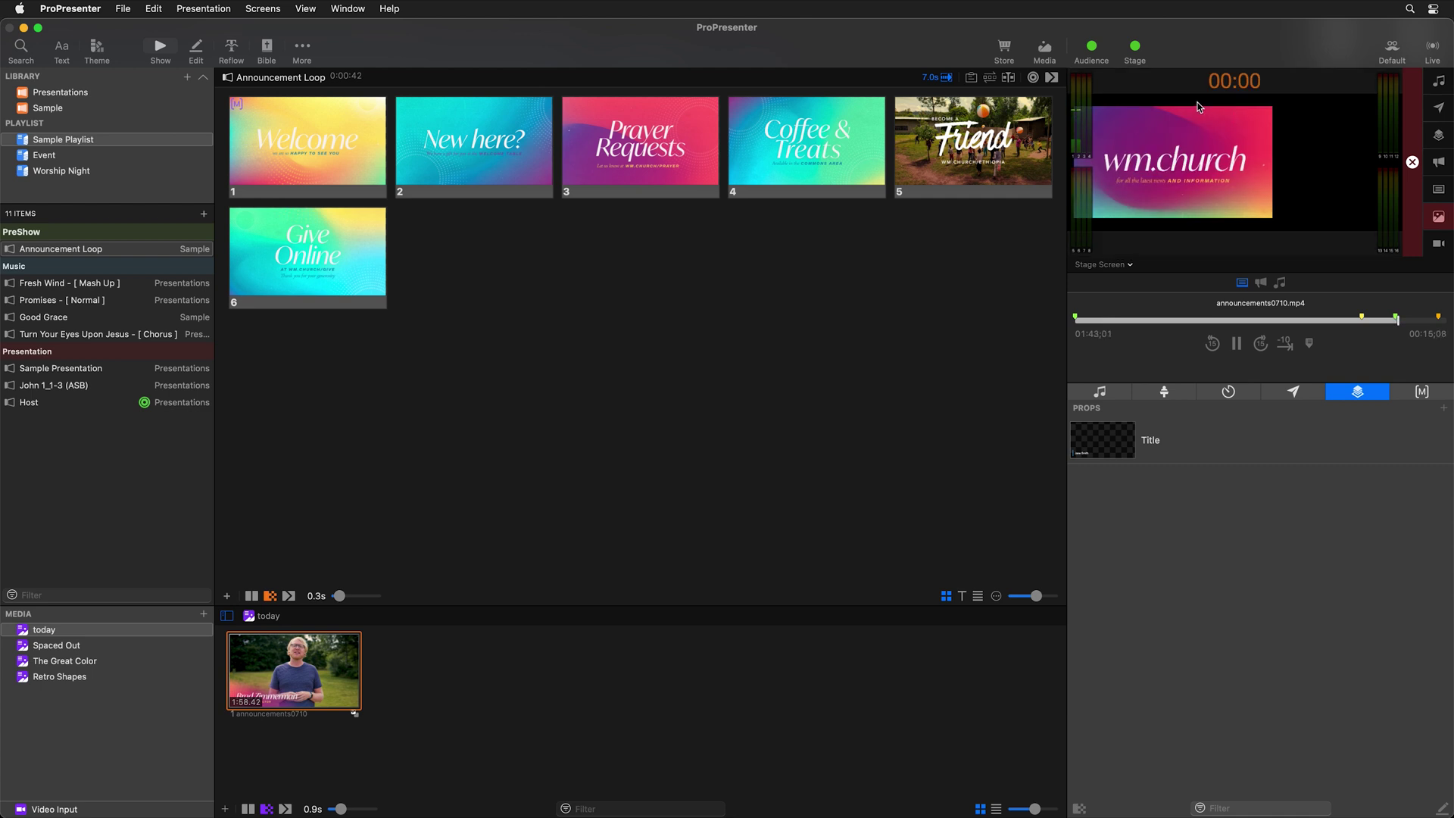
left_click(1436, 321)
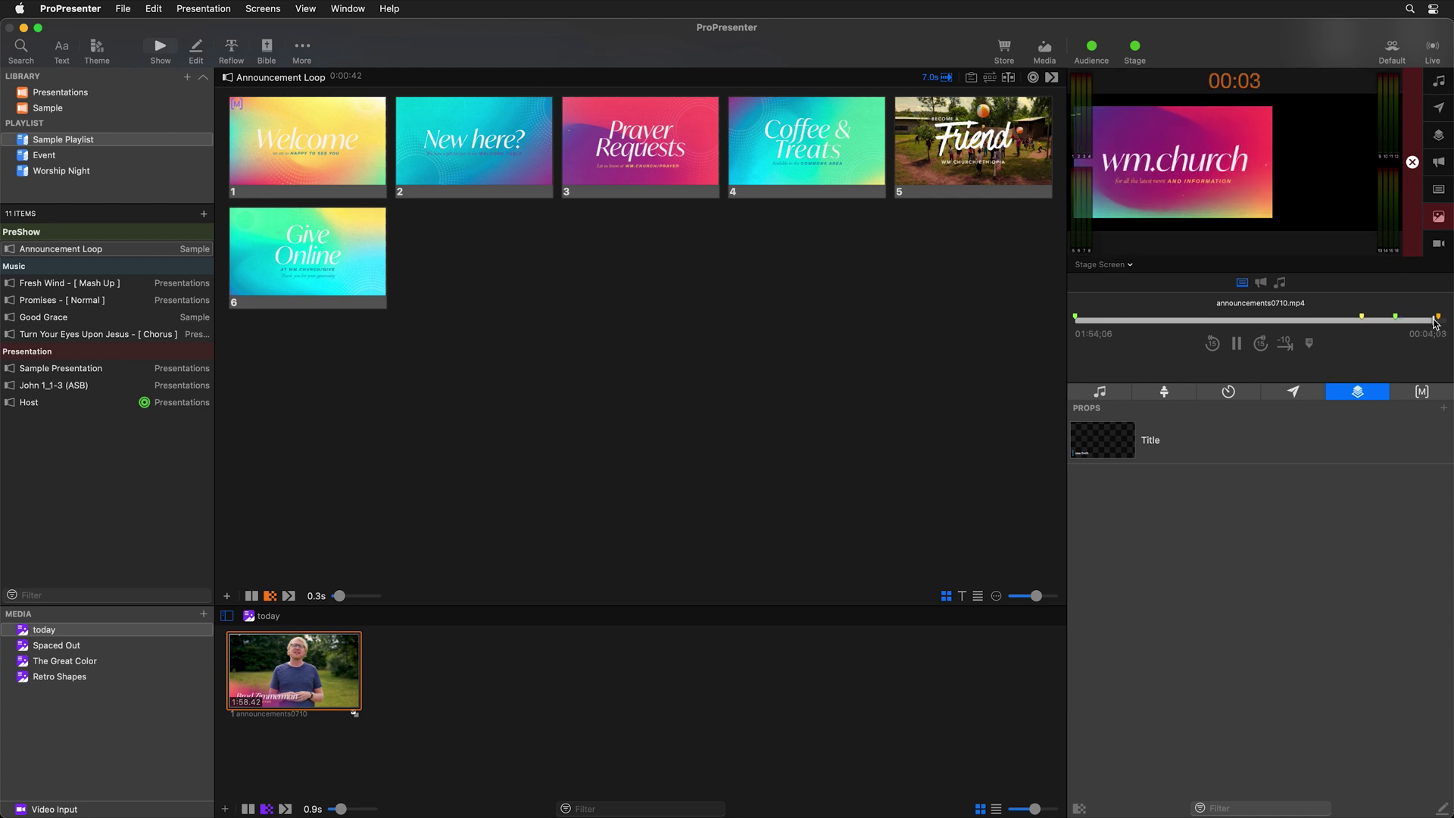
- Check the output triggered by the final marker on the Projector and Atem screen previews
left_click(1110, 267)
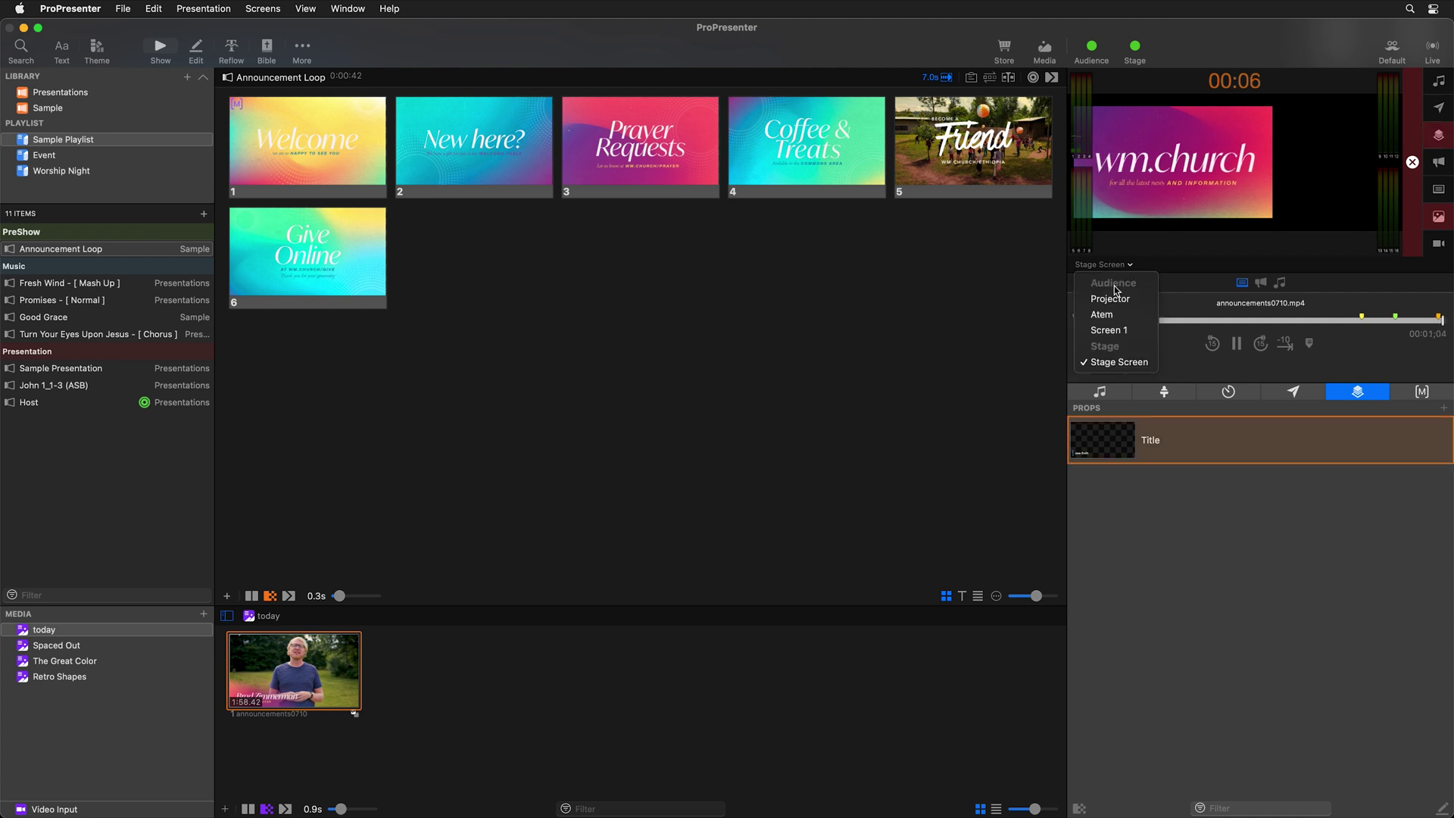
left_click(1110, 298)
left_click(1111, 268)
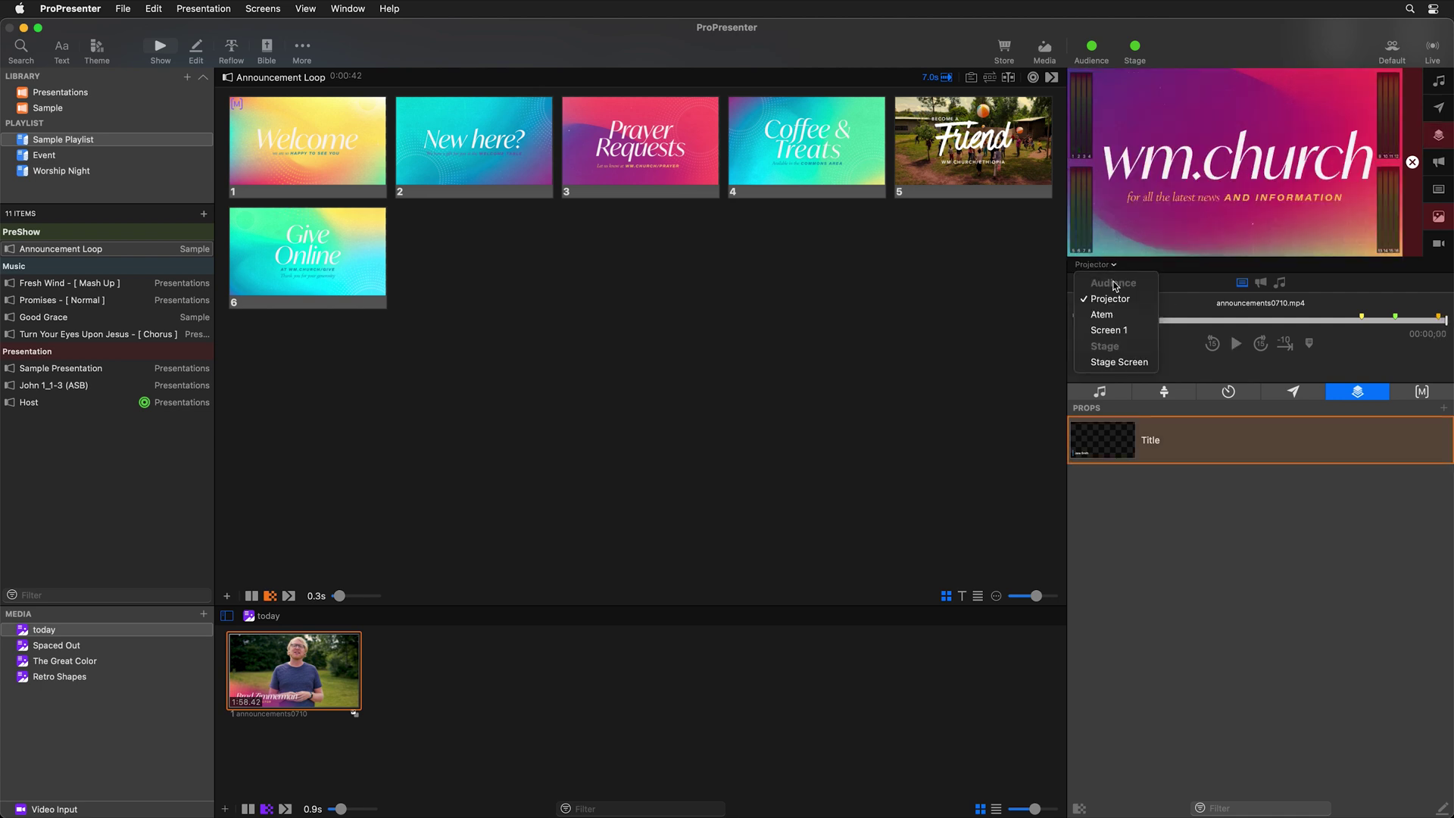
left_click(1101, 315)
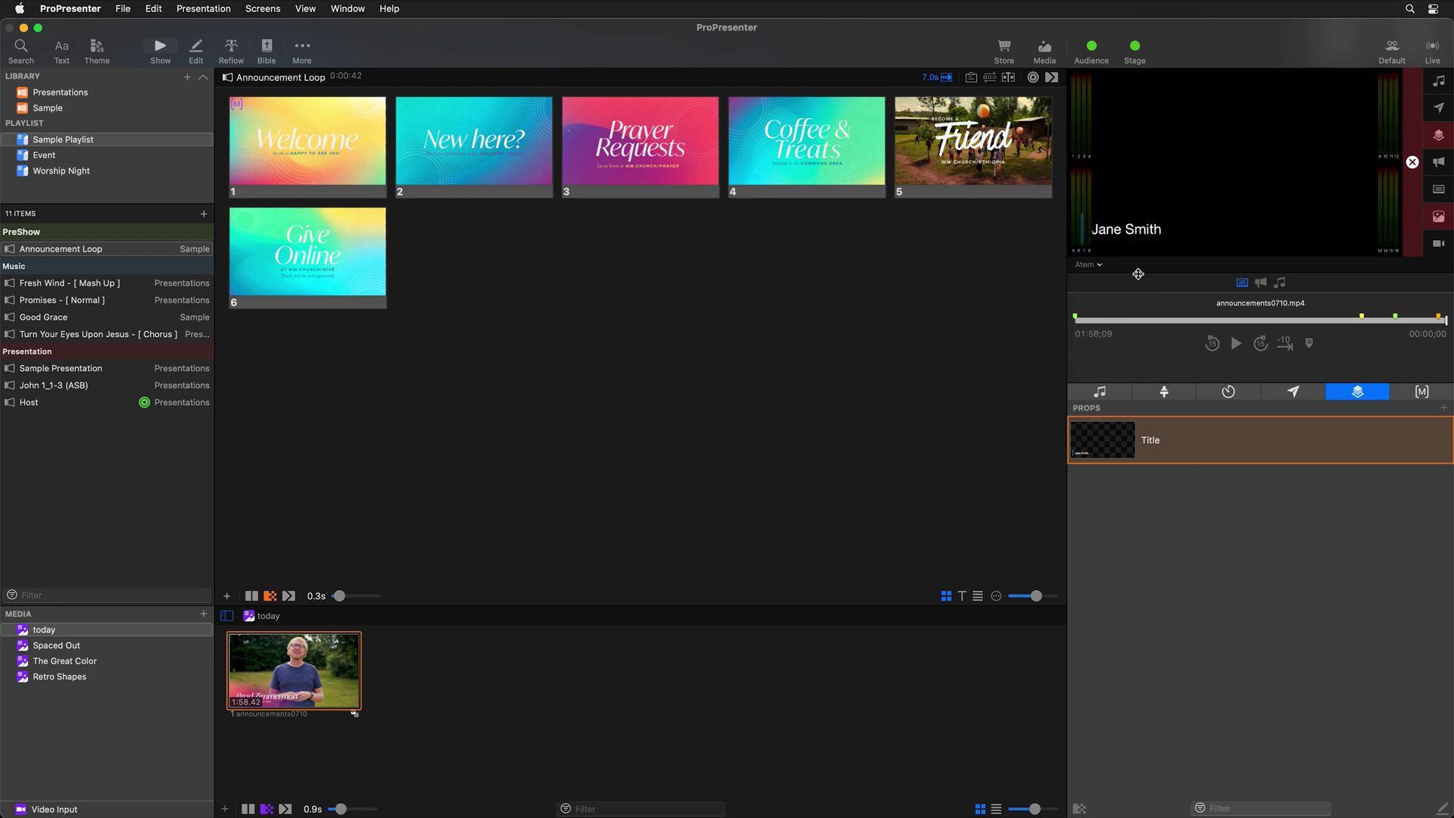